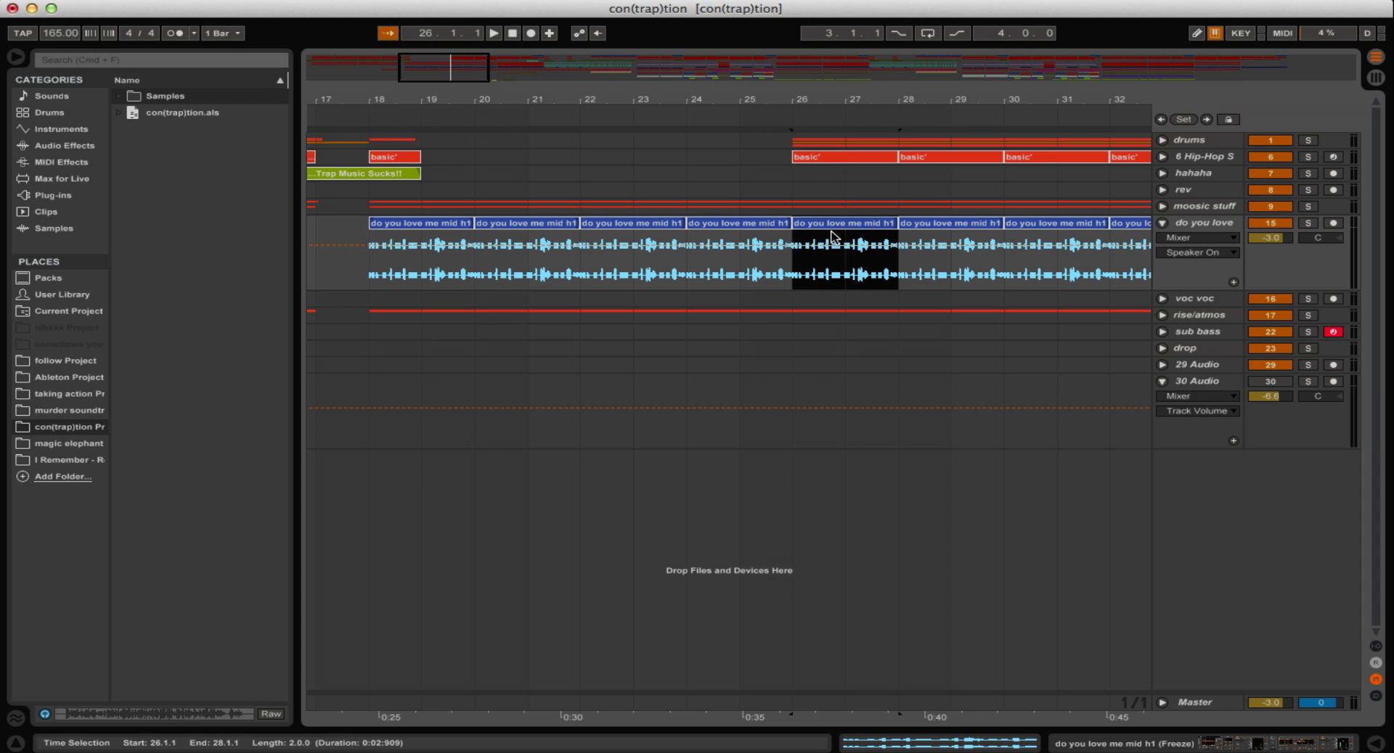
# Step: Locate the vocal clips on the 30 Audio track and play the yellow one at bar 33 in solo
pyautogui.hscroll(10, 801, 304)
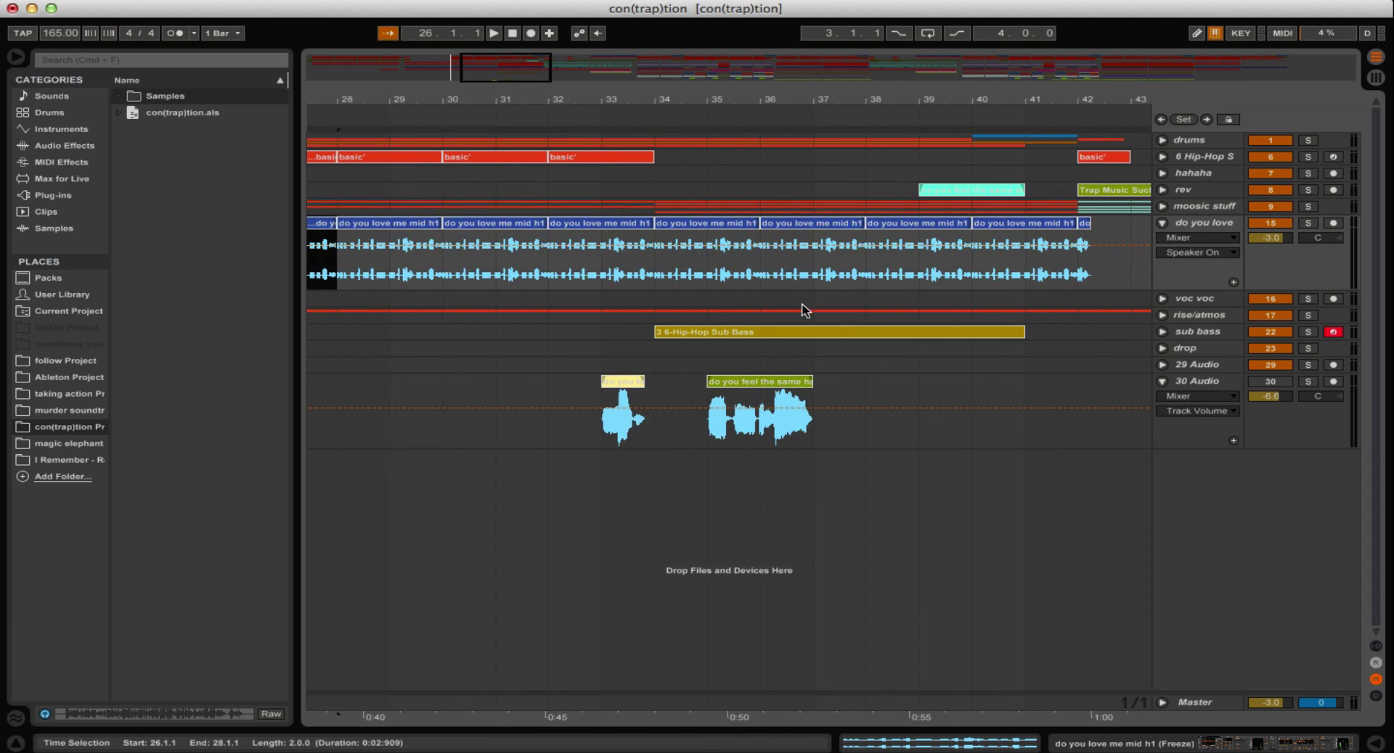
pyautogui.hscroll(-1, 732, 407)
pyautogui.click(682, 382)
pyautogui.hscroll(-2, 510, 202)
pyautogui.hscroll(-1, 510, 201)
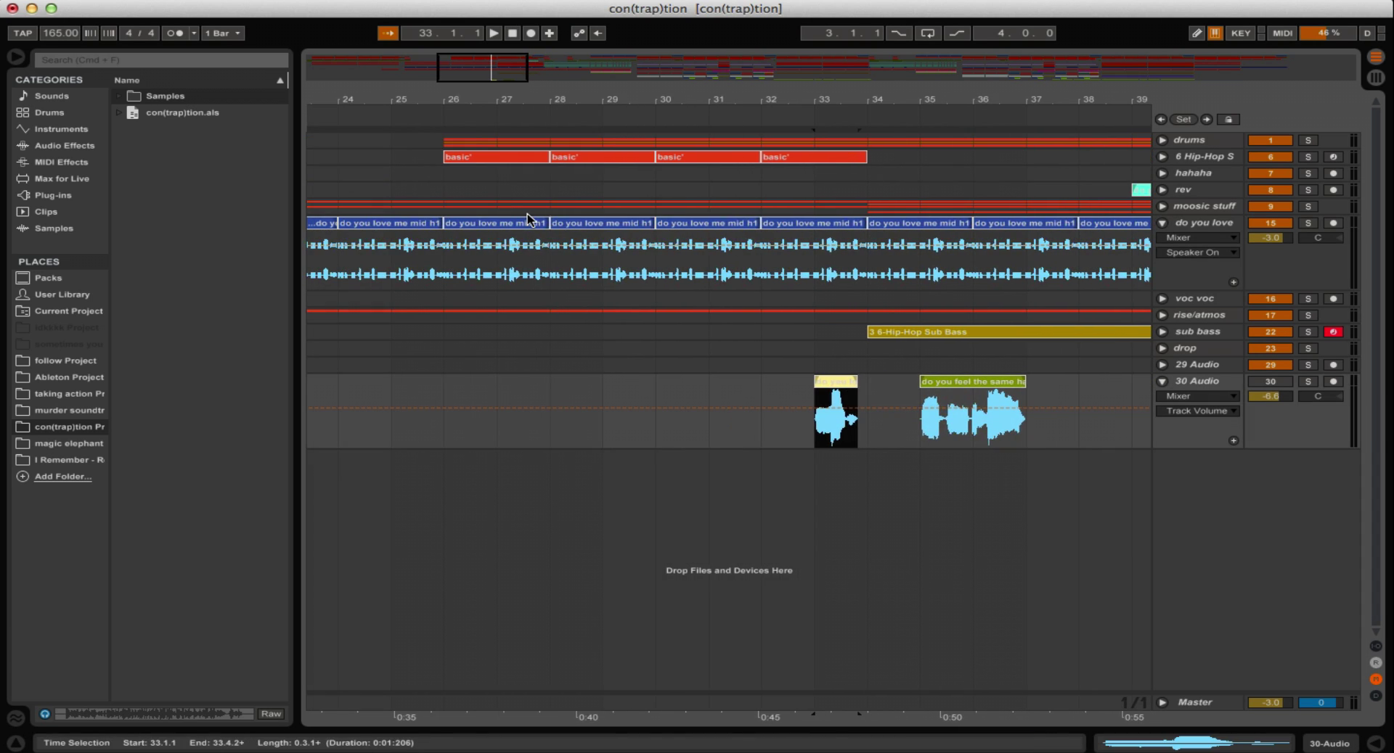
pyautogui.click(528, 223)
pyautogui.hscroll(4, 823, 378)
pyautogui.click(708, 384)
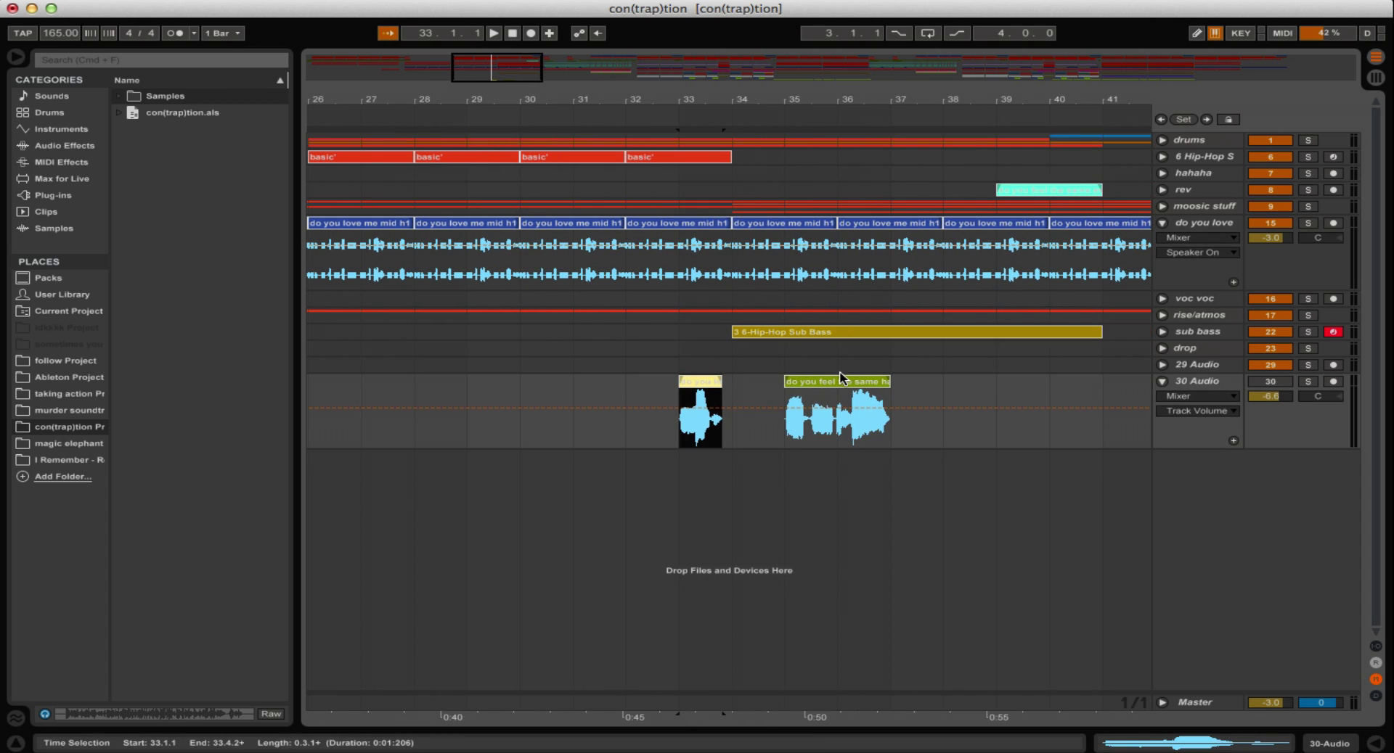
pyautogui.click(839, 381)
pyautogui.click(694, 382)
pyautogui.press('space')
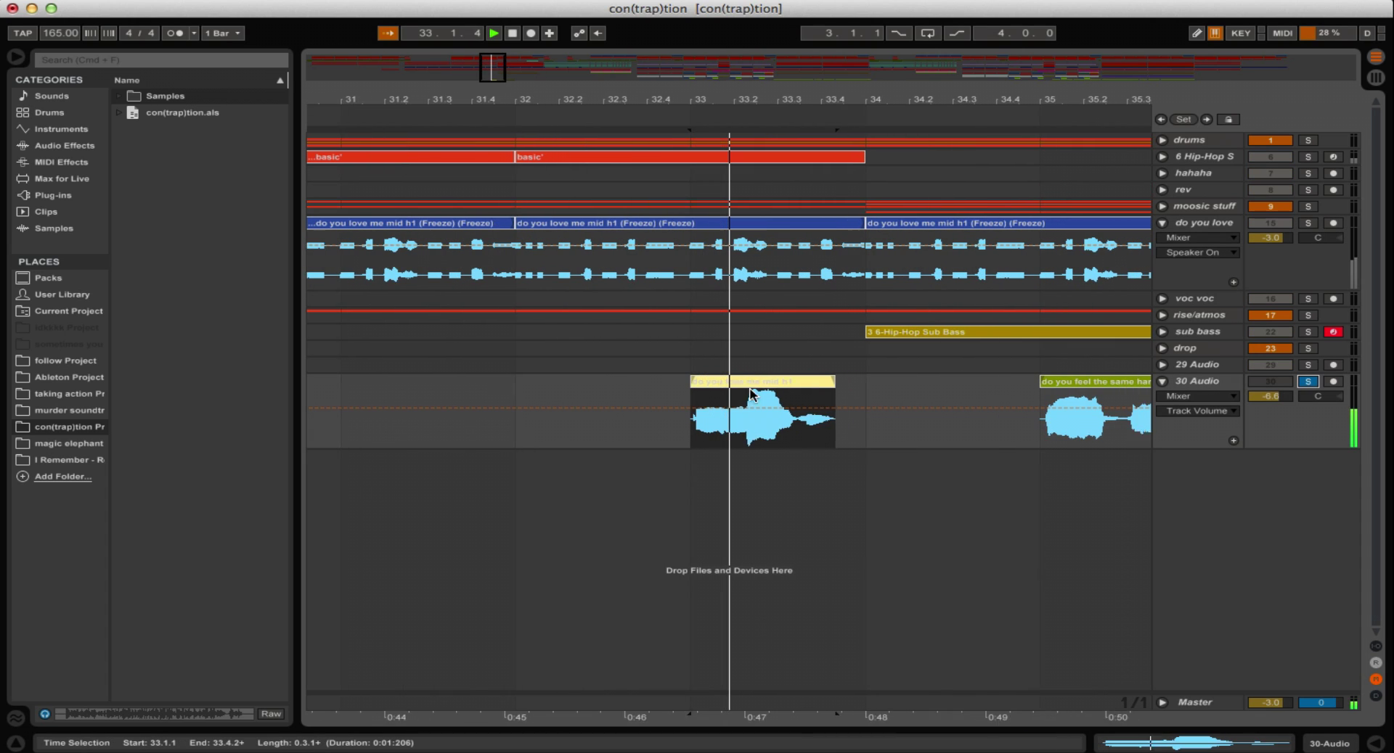
pyautogui.press('space')
# Step: Play the "do you feel the same hard h1" clip at bar 35 on its own
pyautogui.hscroll(3, 867, 409)
pyautogui.click(868, 410)
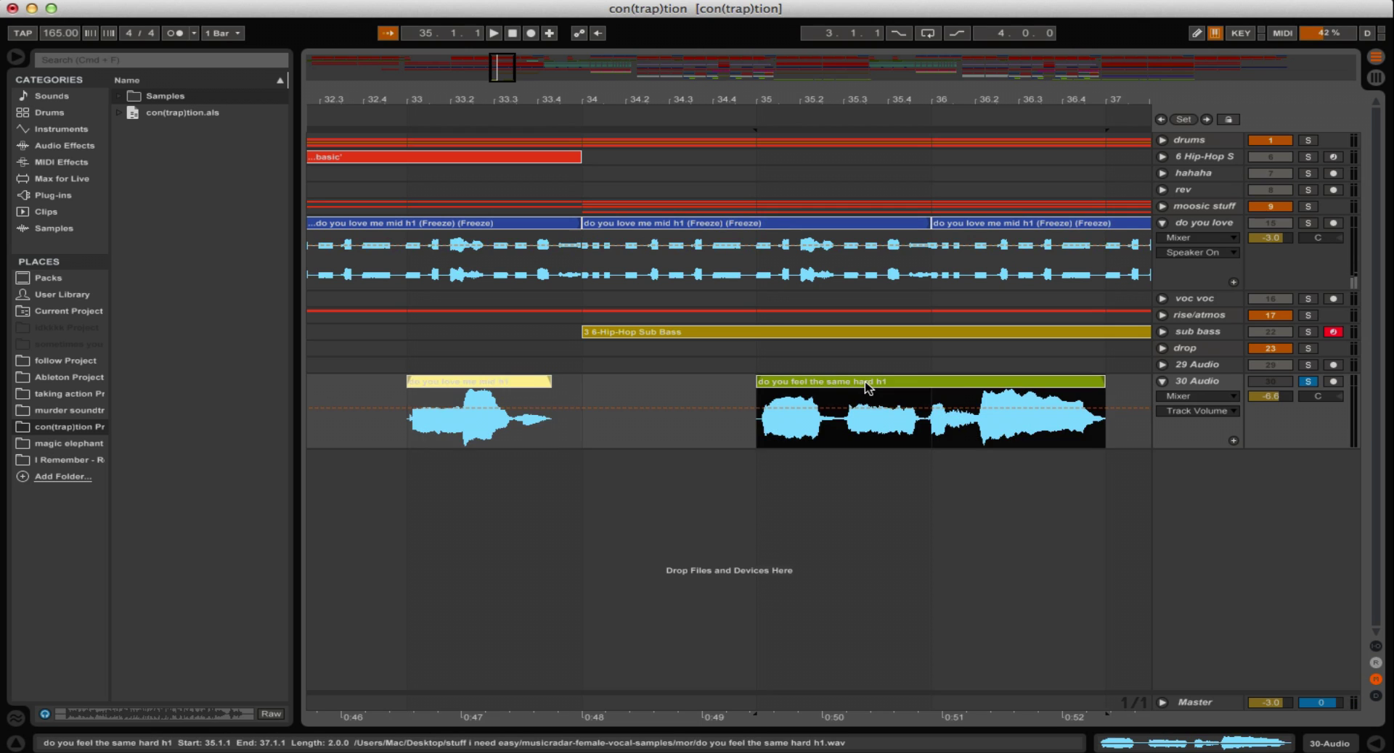
pyautogui.press('space')
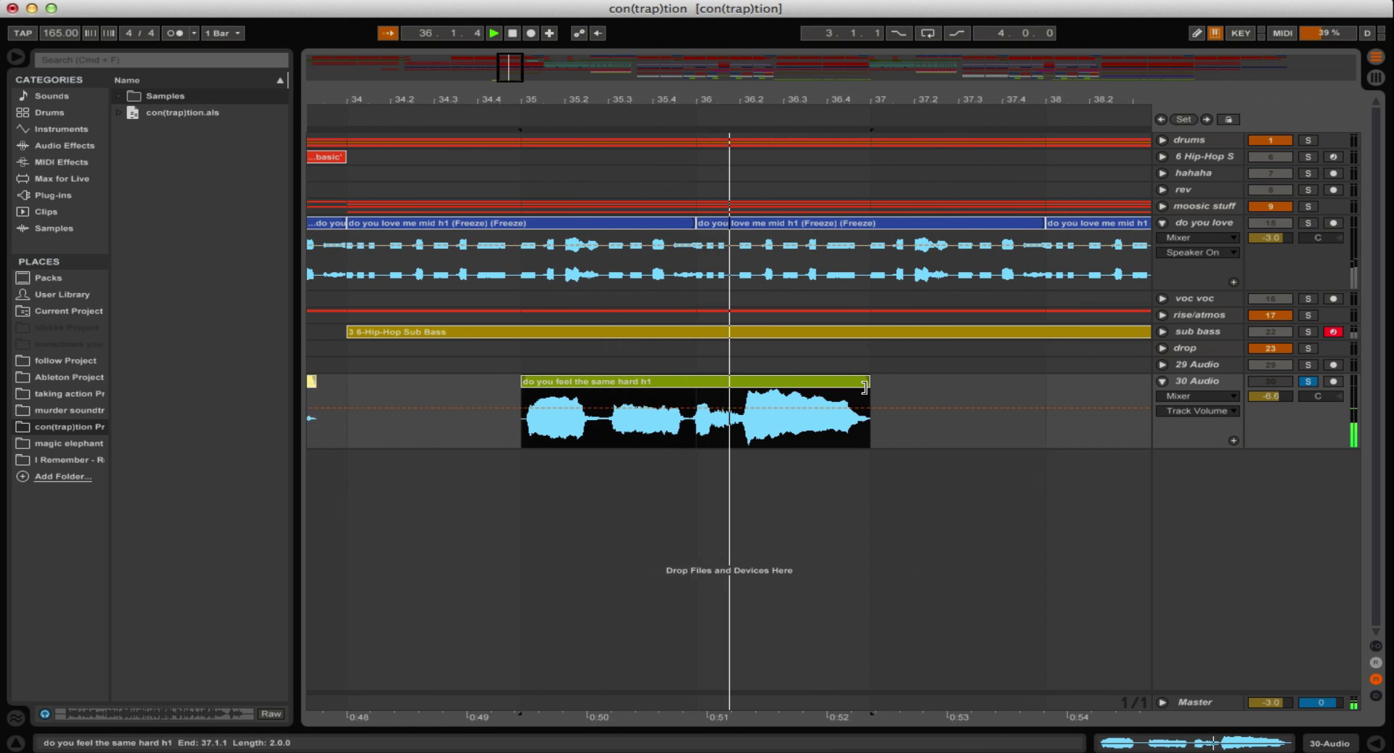
pyautogui.press('space')
# Step: Shorten the "do you feel the same hard h1" clip to end before bar 37 and move the yellow vocal clip to bar 34
pyautogui.doubleClick(715, 390)
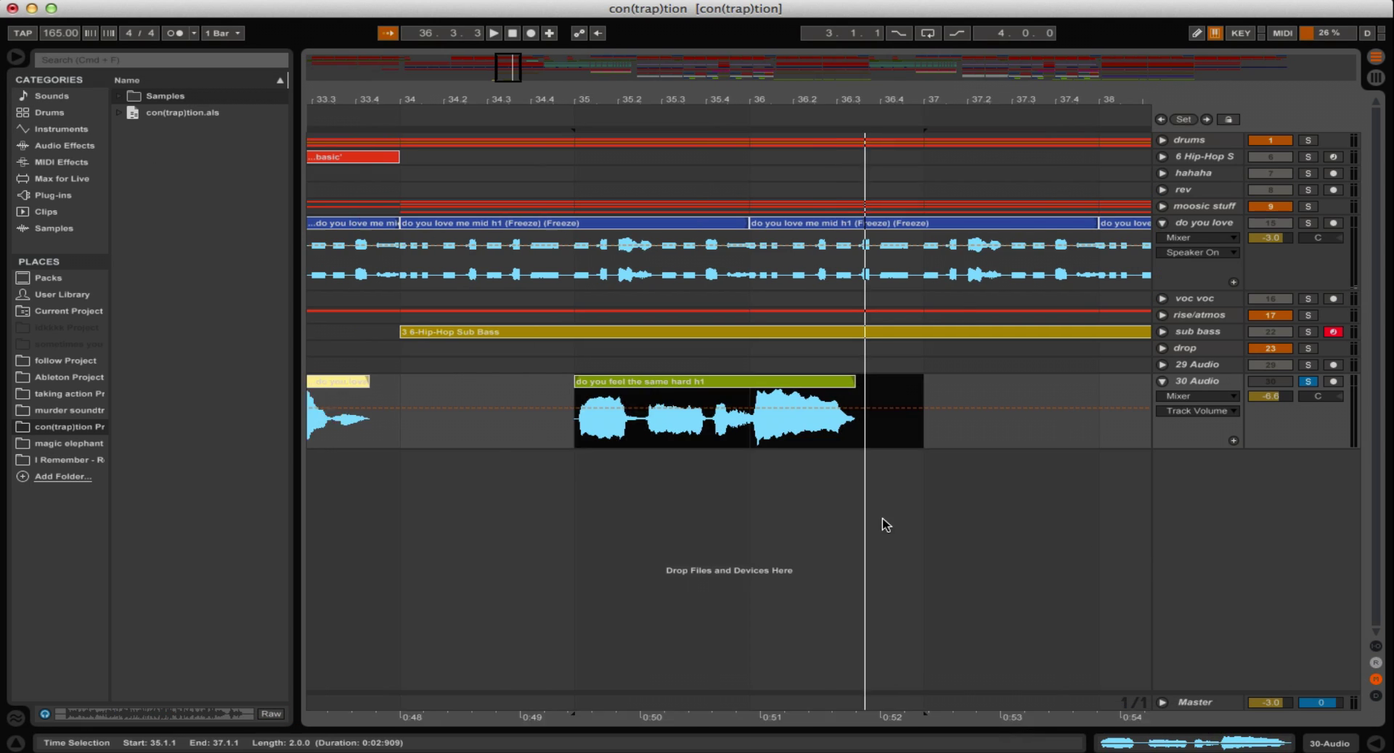
pyautogui.doubleClick(638, 390)
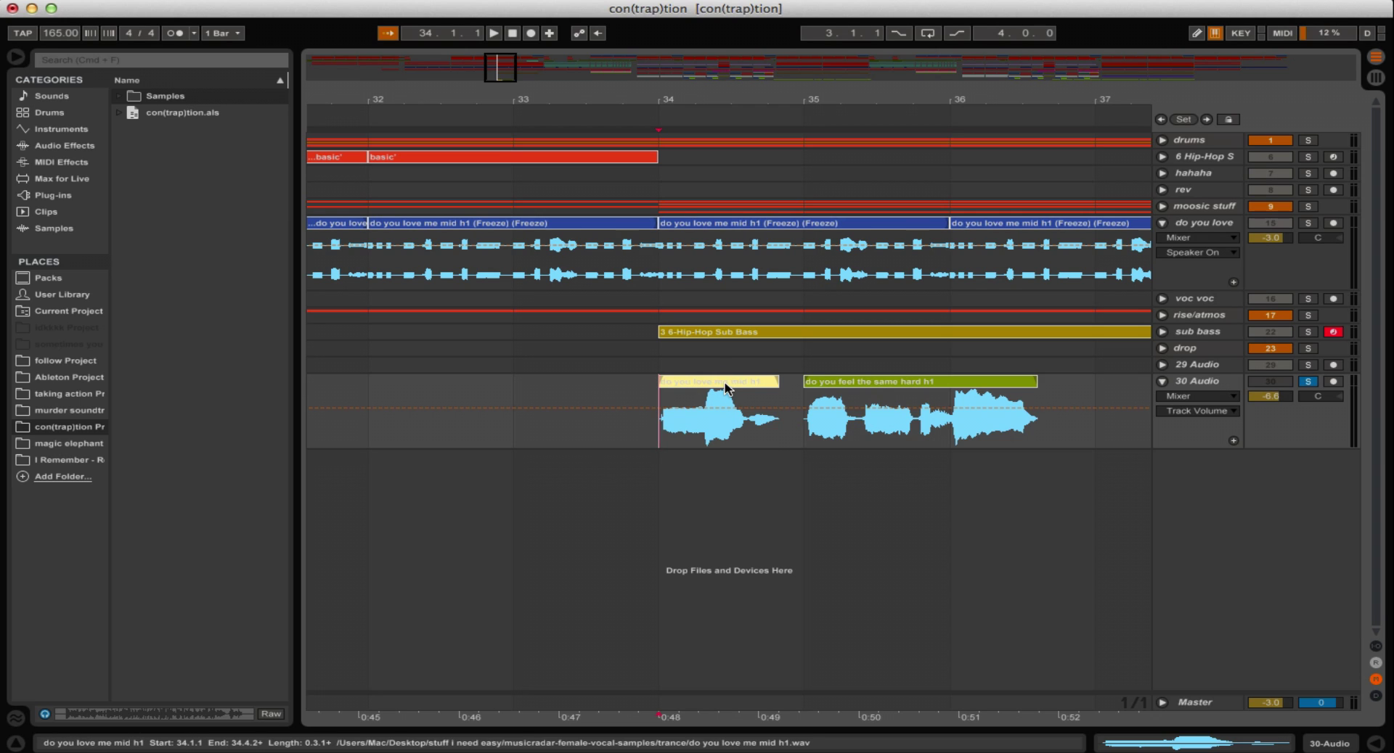
pyautogui.click(723, 382)
pyautogui.click(876, 383)
pyautogui.moveTo(646, 379); pyautogui.dragTo(1043, 378)
pyautogui.click(1060, 378)
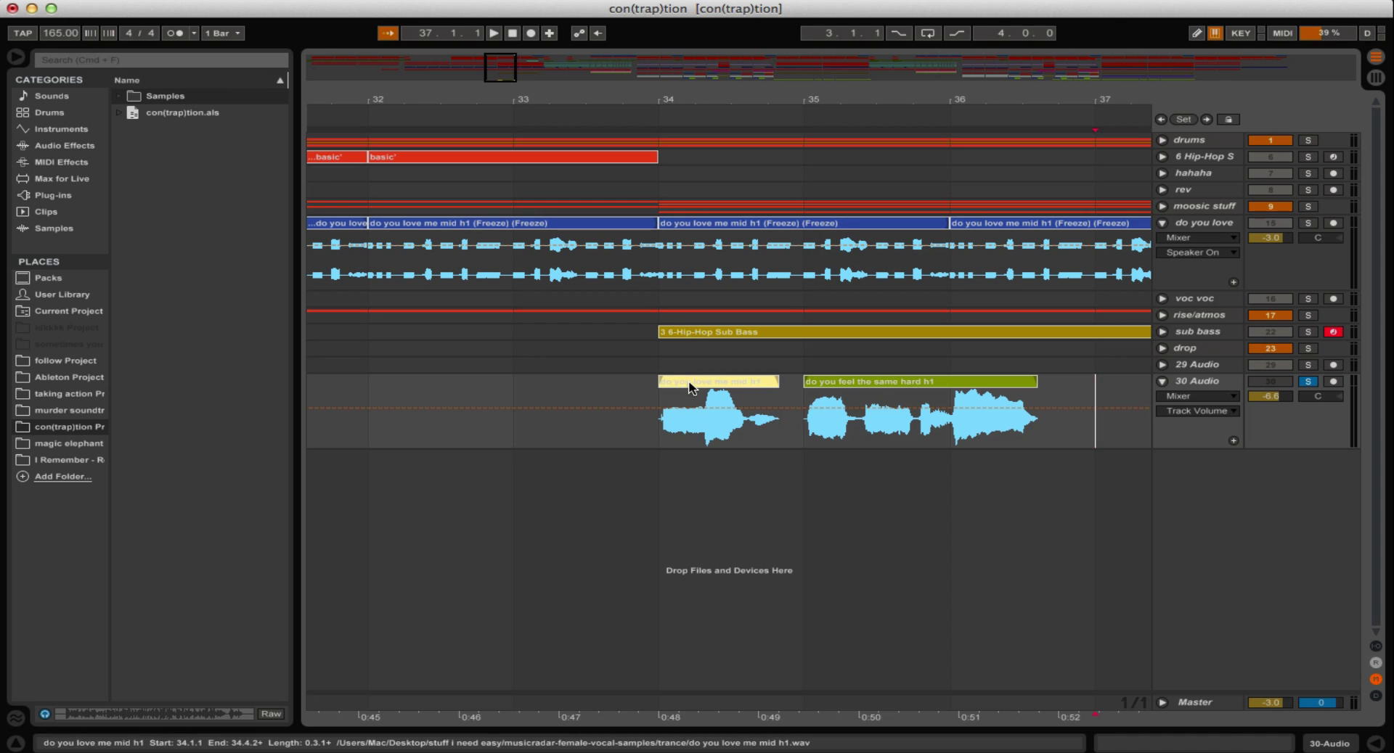
# Step: Play the yellow vocal clip, fold the moosic stuff group and solo the 30 Audio track alongside the pad and 12 Metallic tracks
pyautogui.click(718, 381)
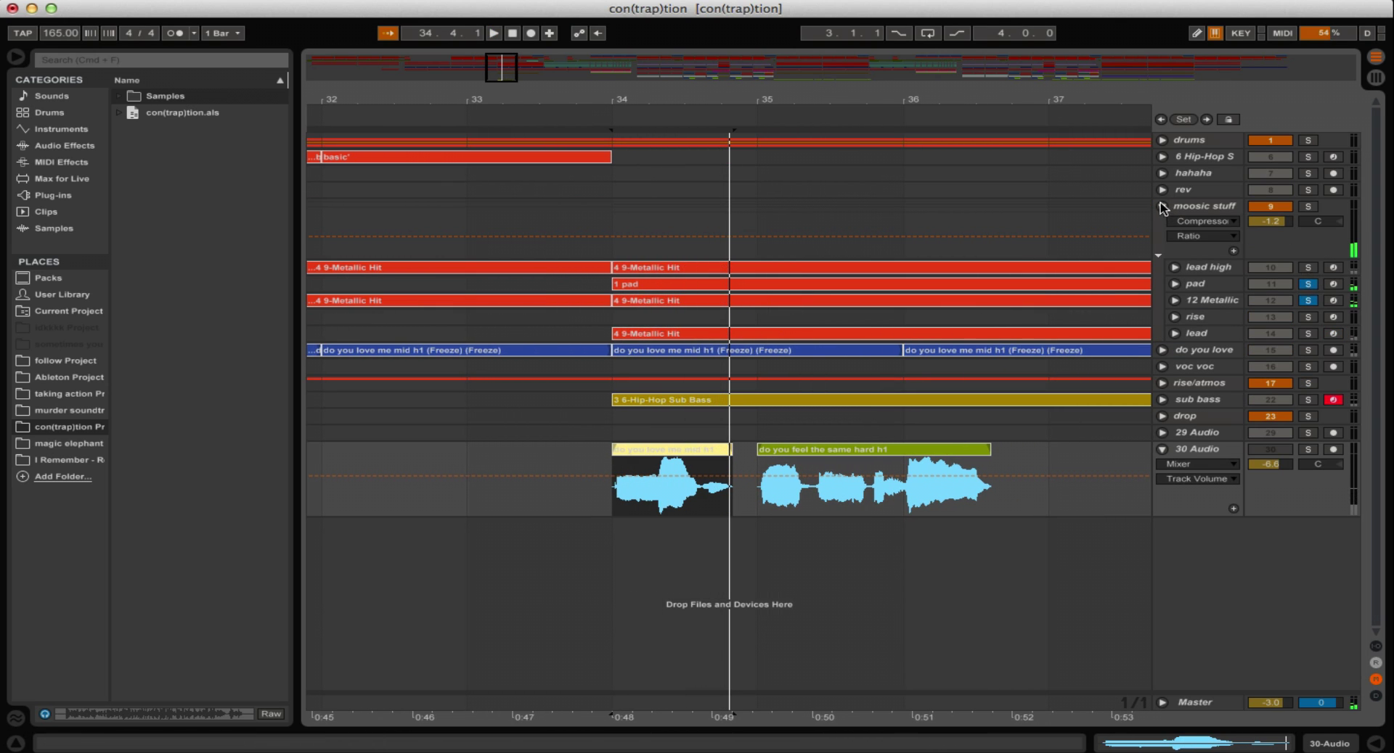
pyautogui.click(1162, 206)
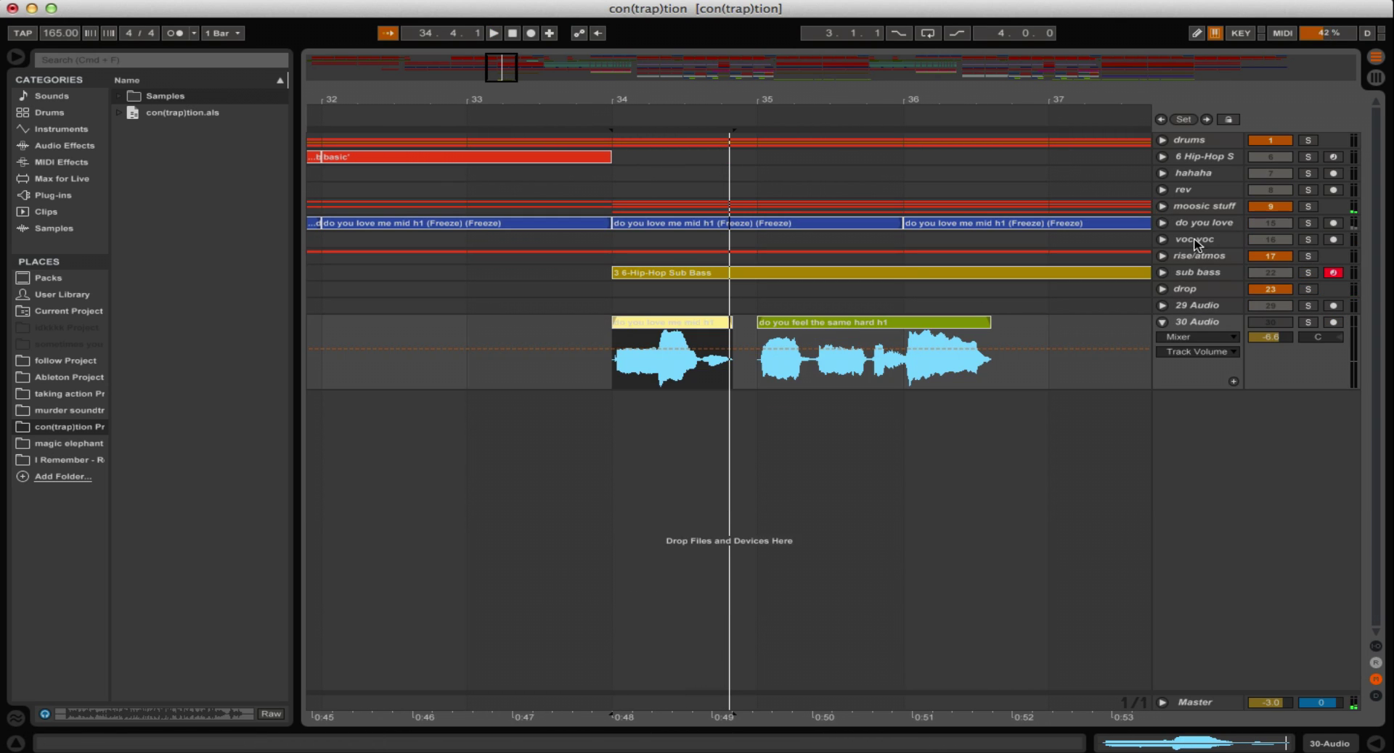
pyautogui.click(1304, 322)
pyautogui.press('space')
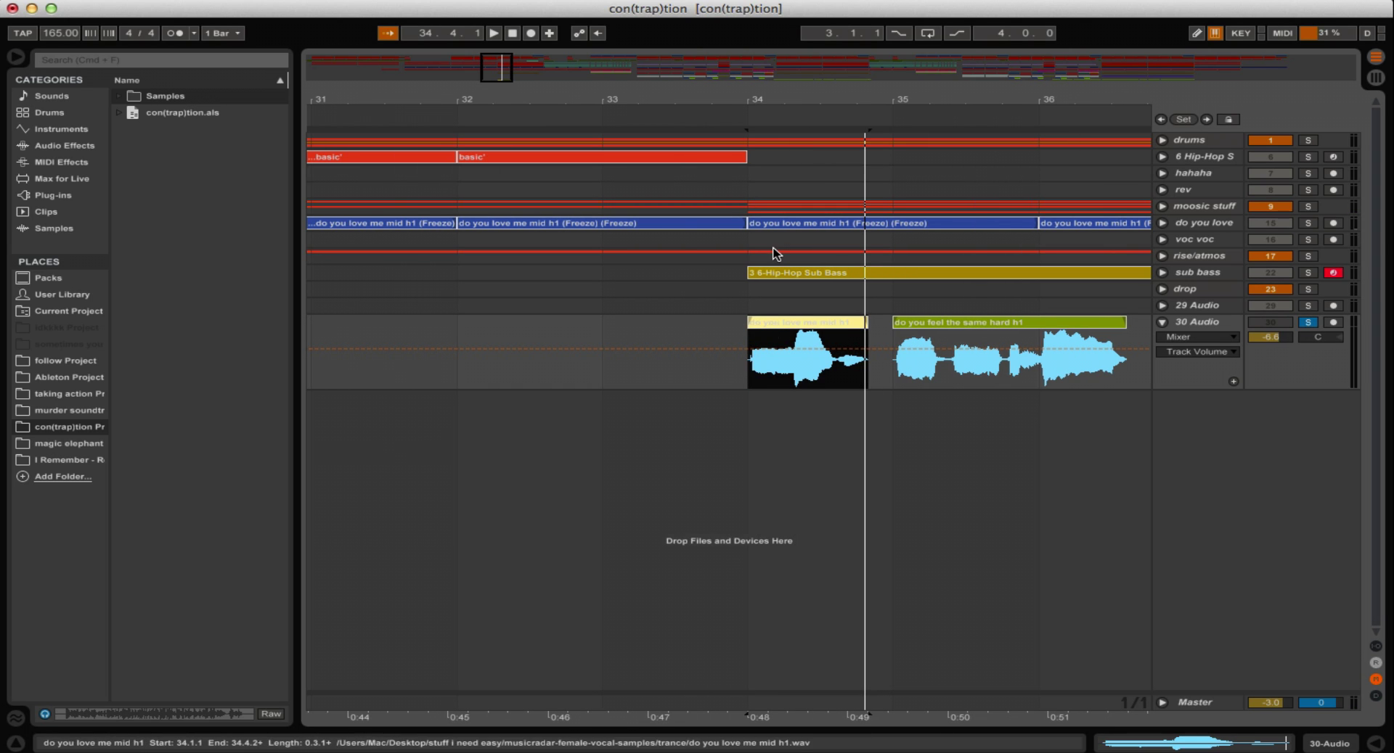
# Step: Adjust the two vocal clips on the 30 Audio track to match the song's key
pyautogui.doubleClick(804, 325)
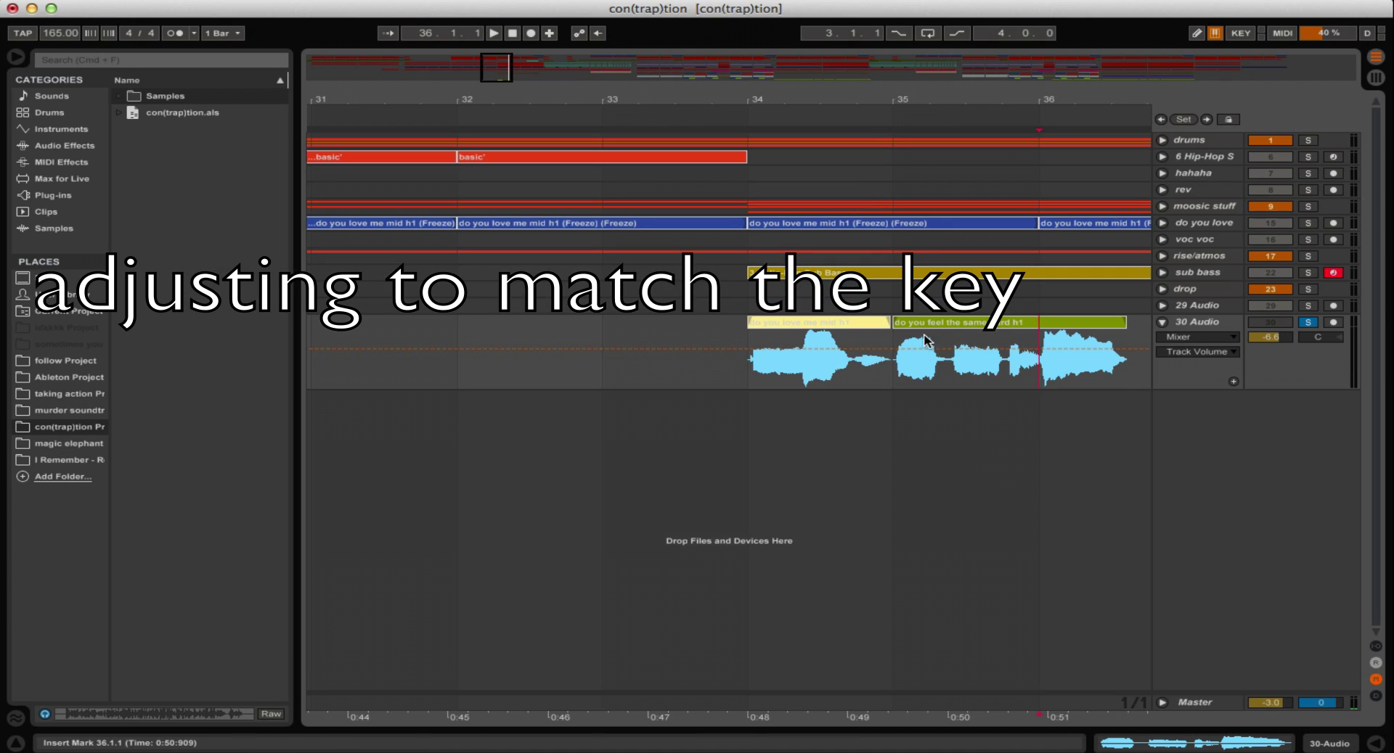
pyautogui.doubleClick(926, 341)
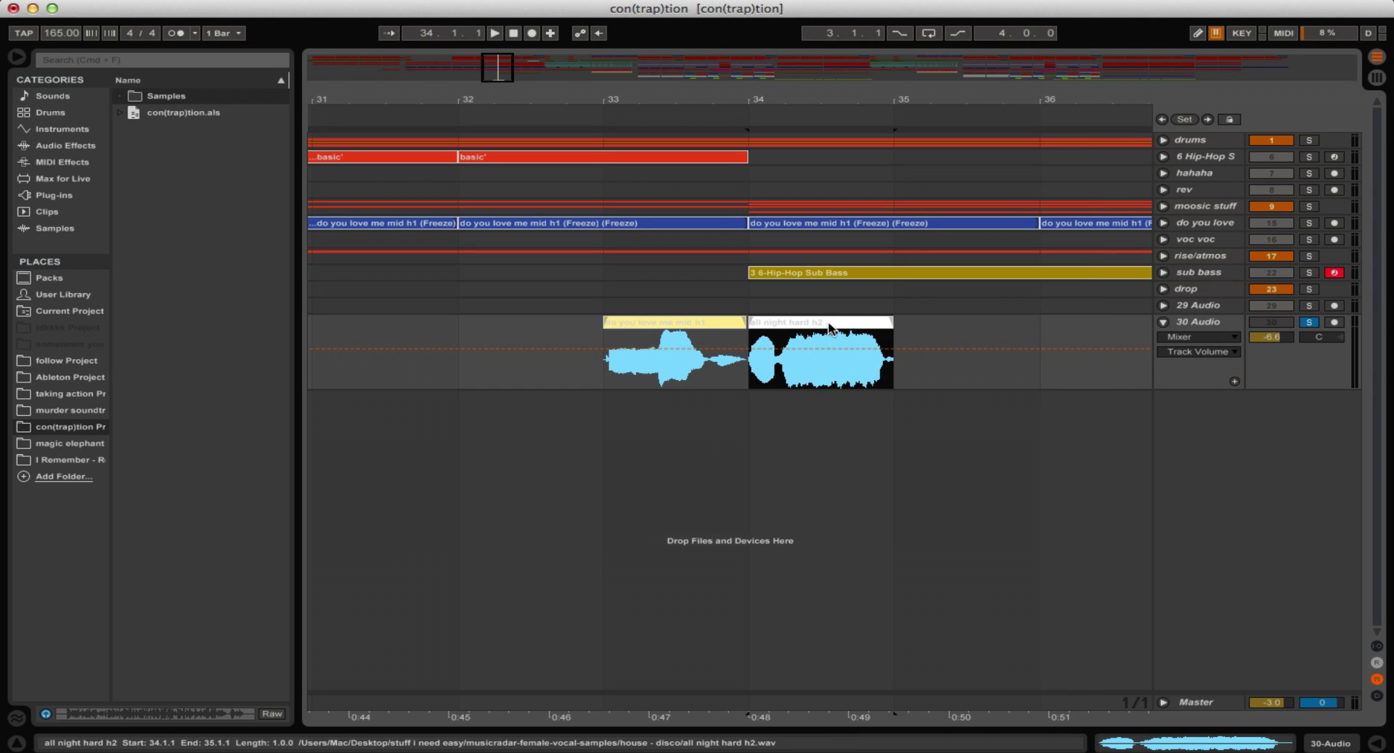
# Step: Place the "all night hard h2" clip at bar 34, right after the yellow vocal clip, and turn off its Warp
pyautogui.moveTo(829, 328); pyautogui.dragTo(920, 324)
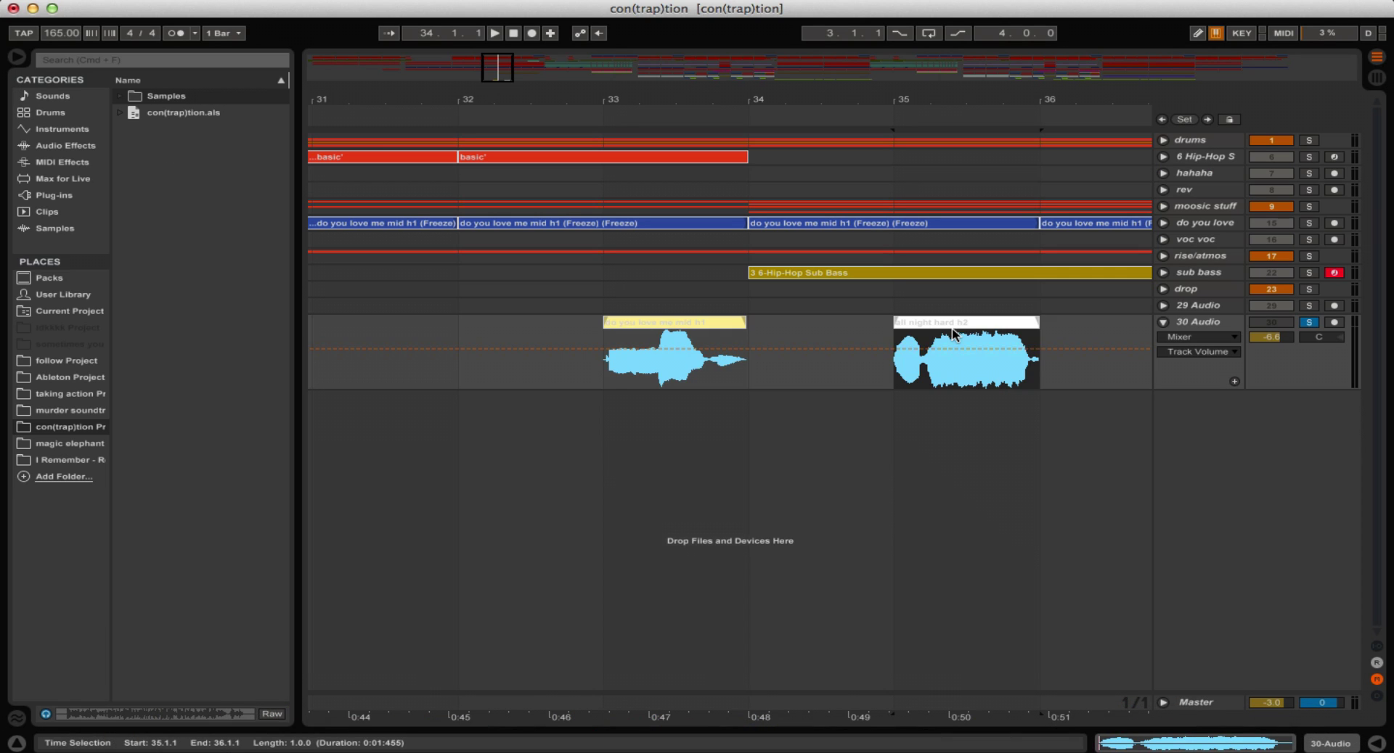
pyautogui.moveTo(952, 328); pyautogui.dragTo(847, 325)
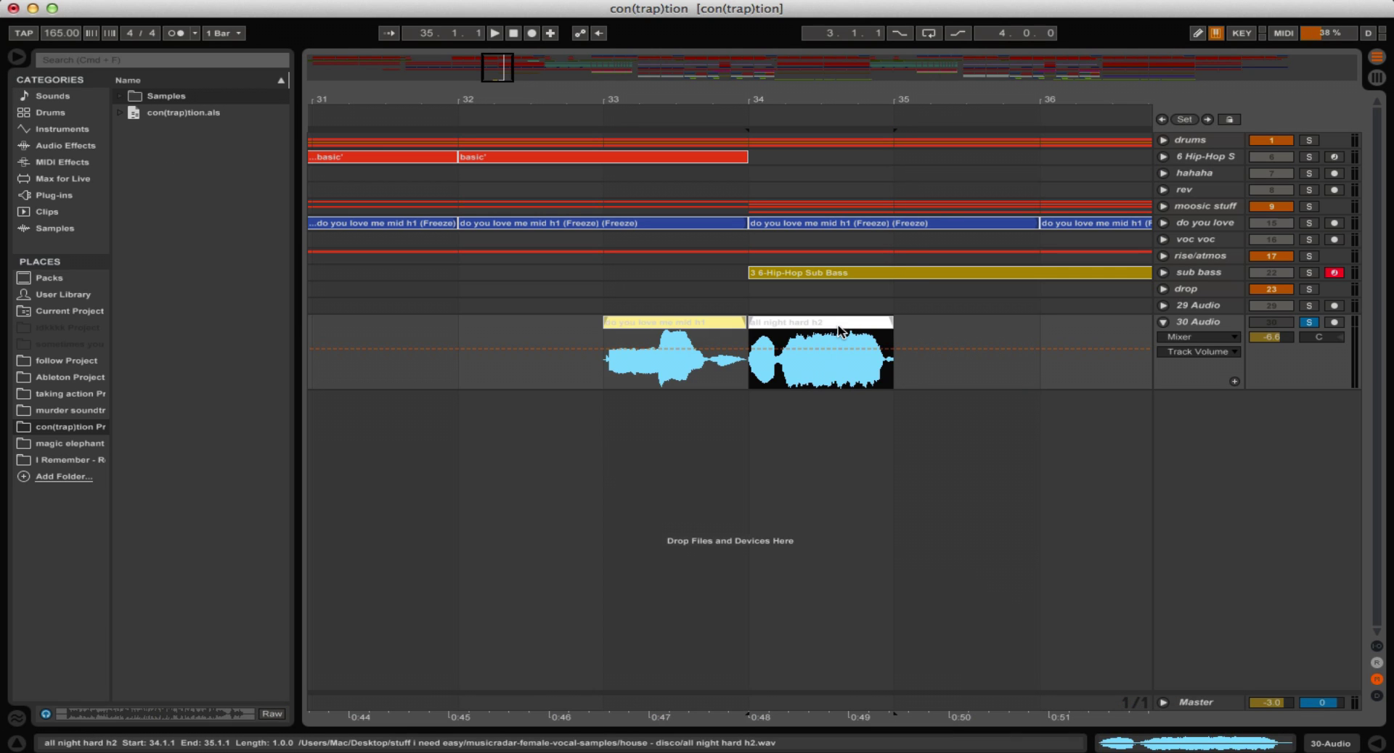
pyautogui.press('space')
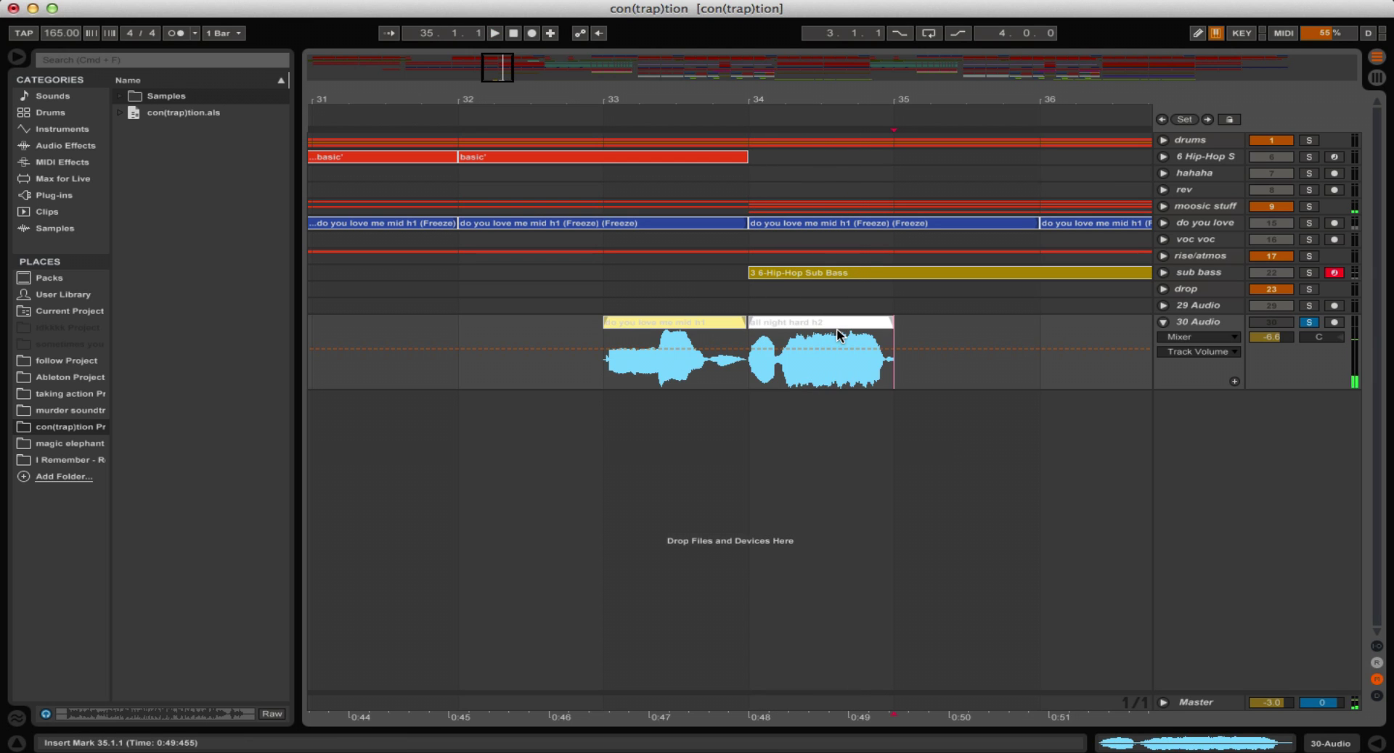
pyautogui.click(820, 324)
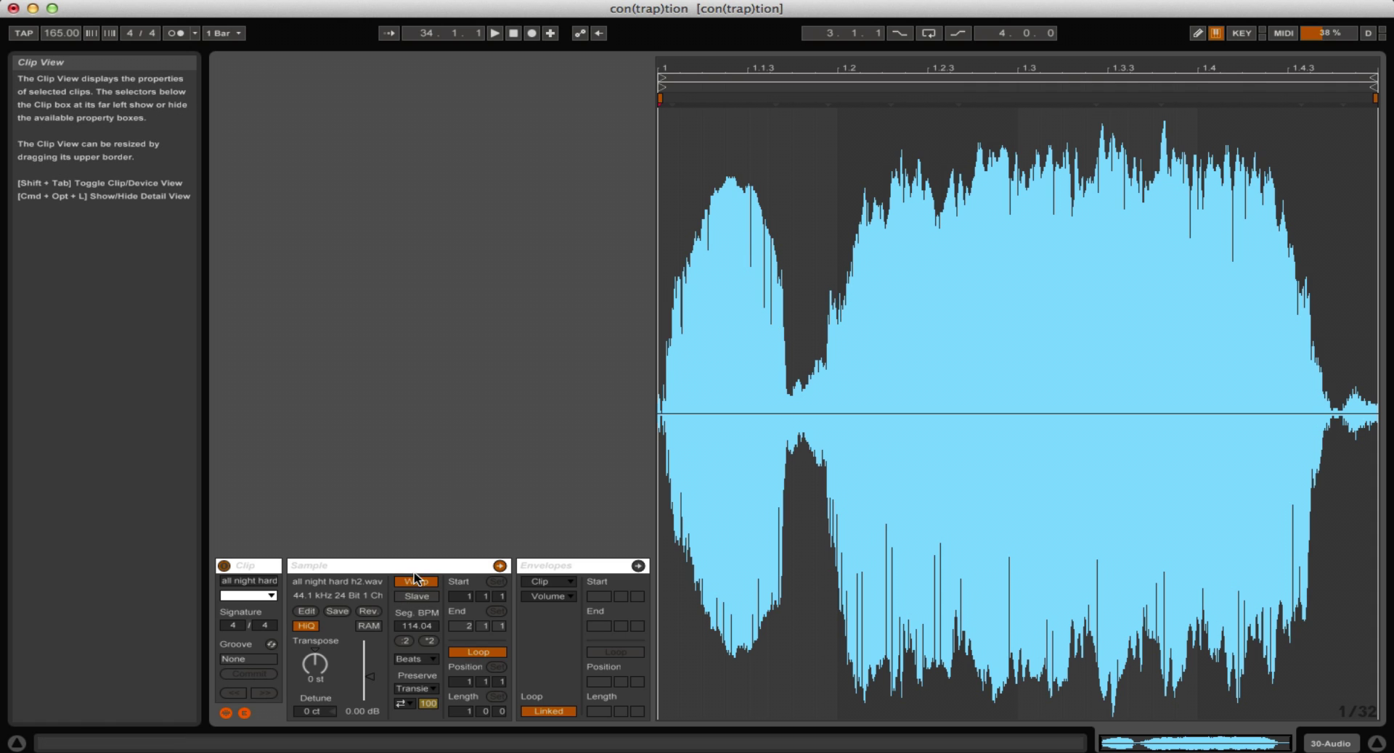
pyautogui.click(416, 580)
pyautogui.press('space')
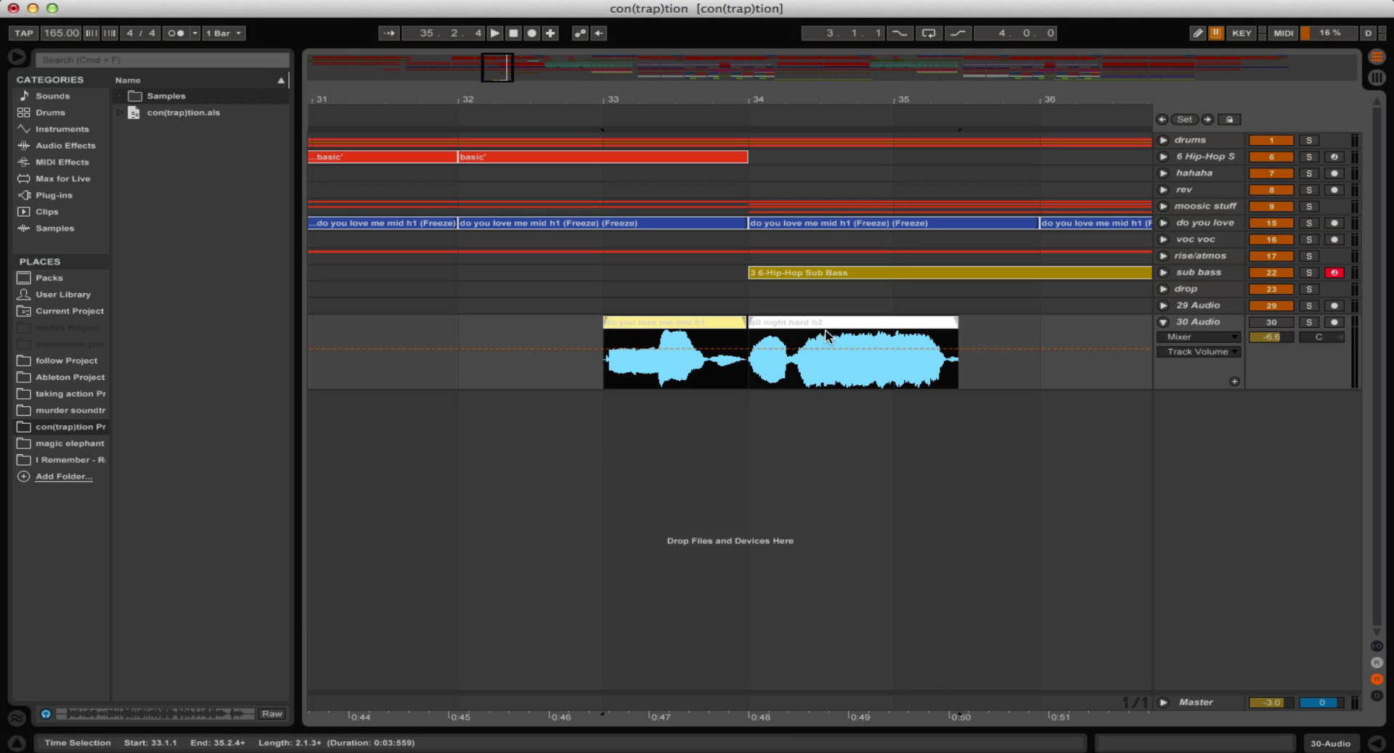
# Step: Consolidate the two adjacent vocal clips into one and slice it to a new MIDI track
pyautogui.rightClick(777, 327)
pyautogui.click(839, 421)
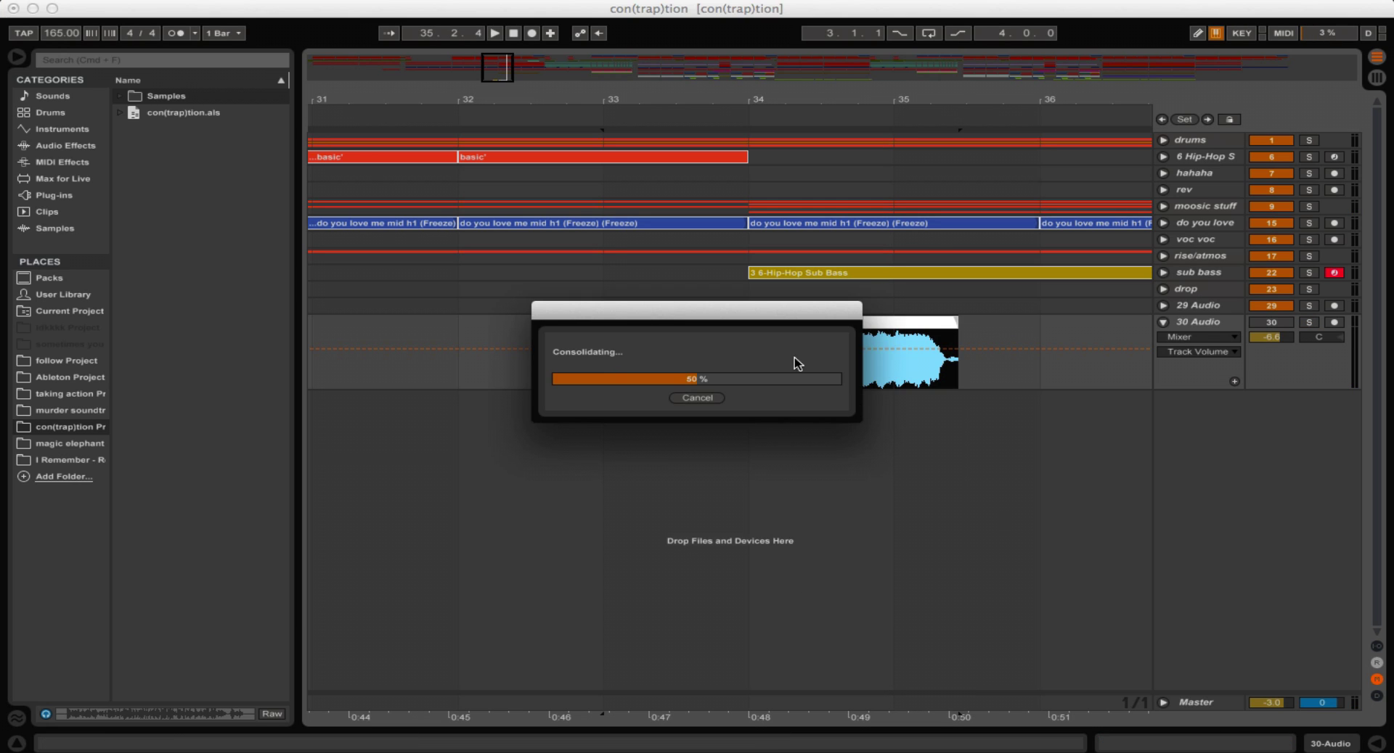
pyautogui.rightClick(830, 319)
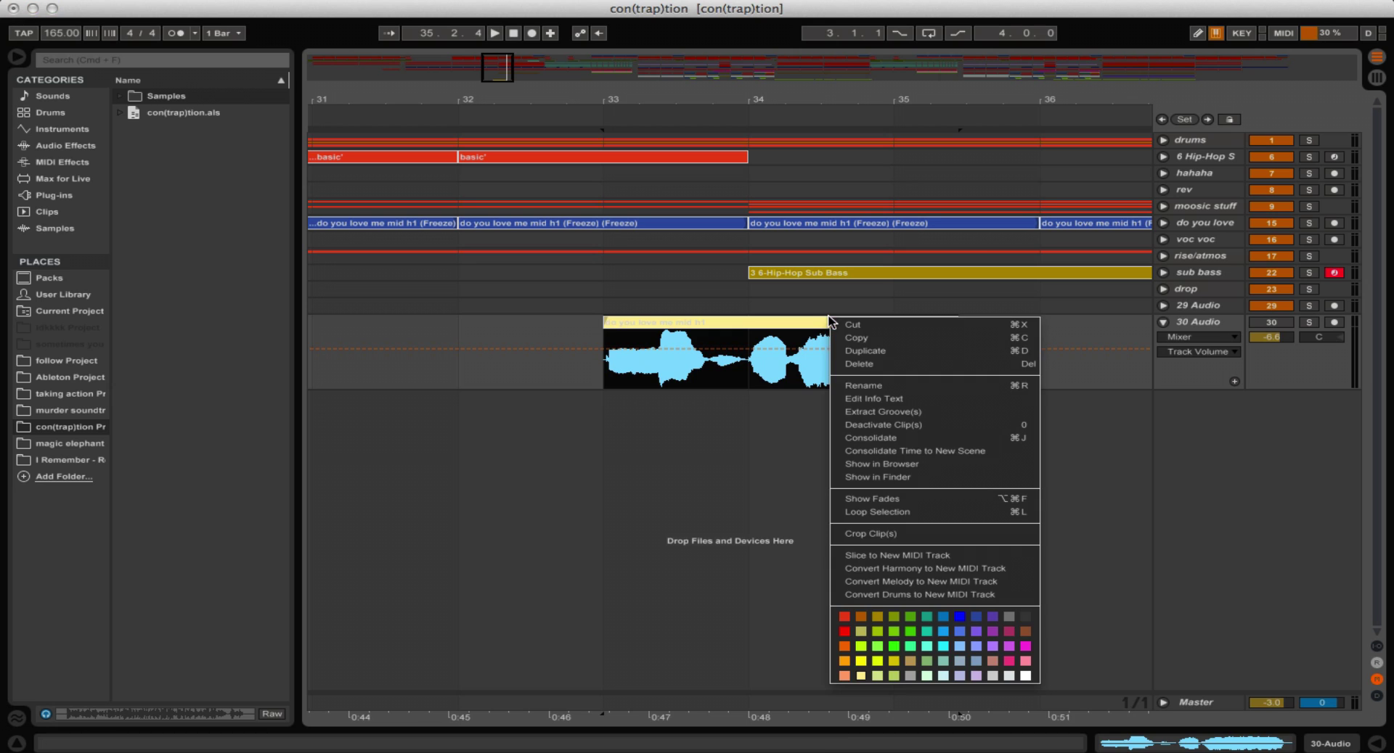
pyautogui.click(937, 555)
pyautogui.click(733, 425)
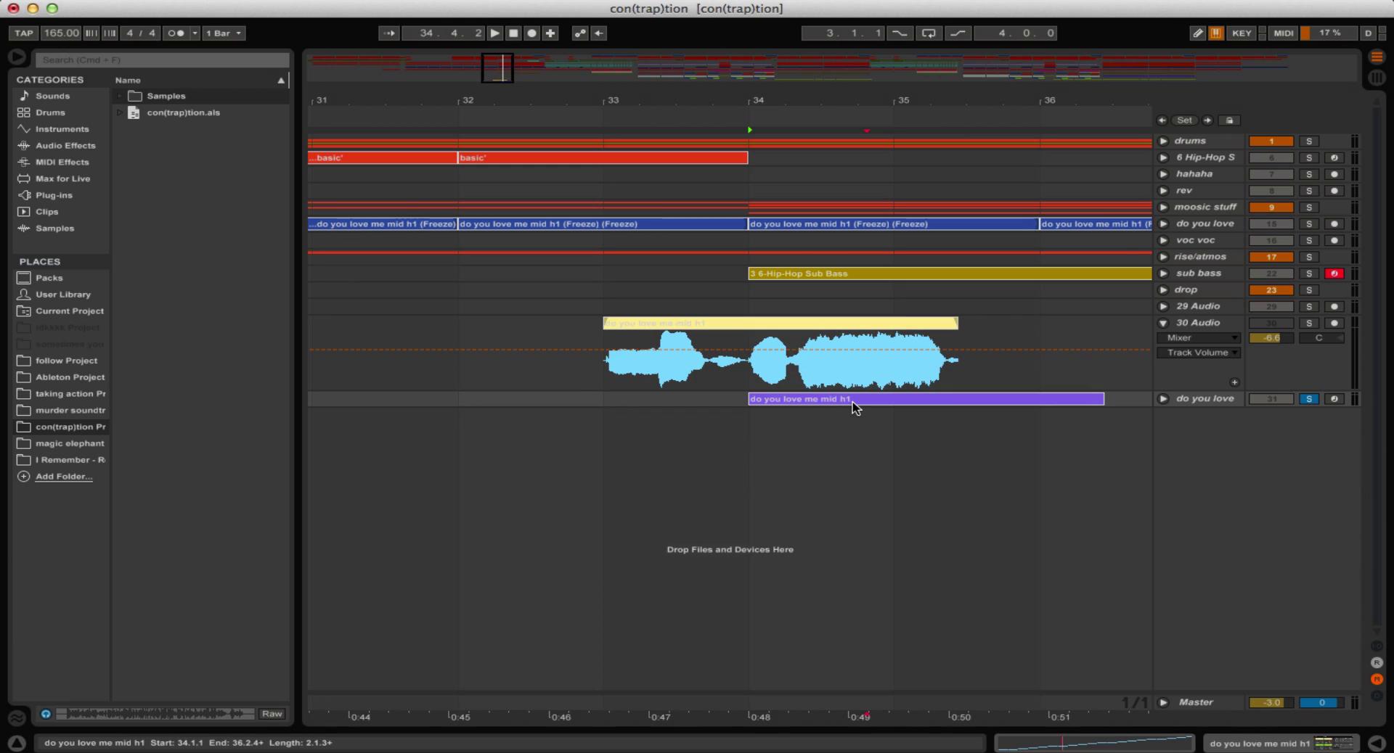
# Step: Open the sliced MIDI clip and audition its ascending slice notes
pyautogui.doubleClick(855, 400)
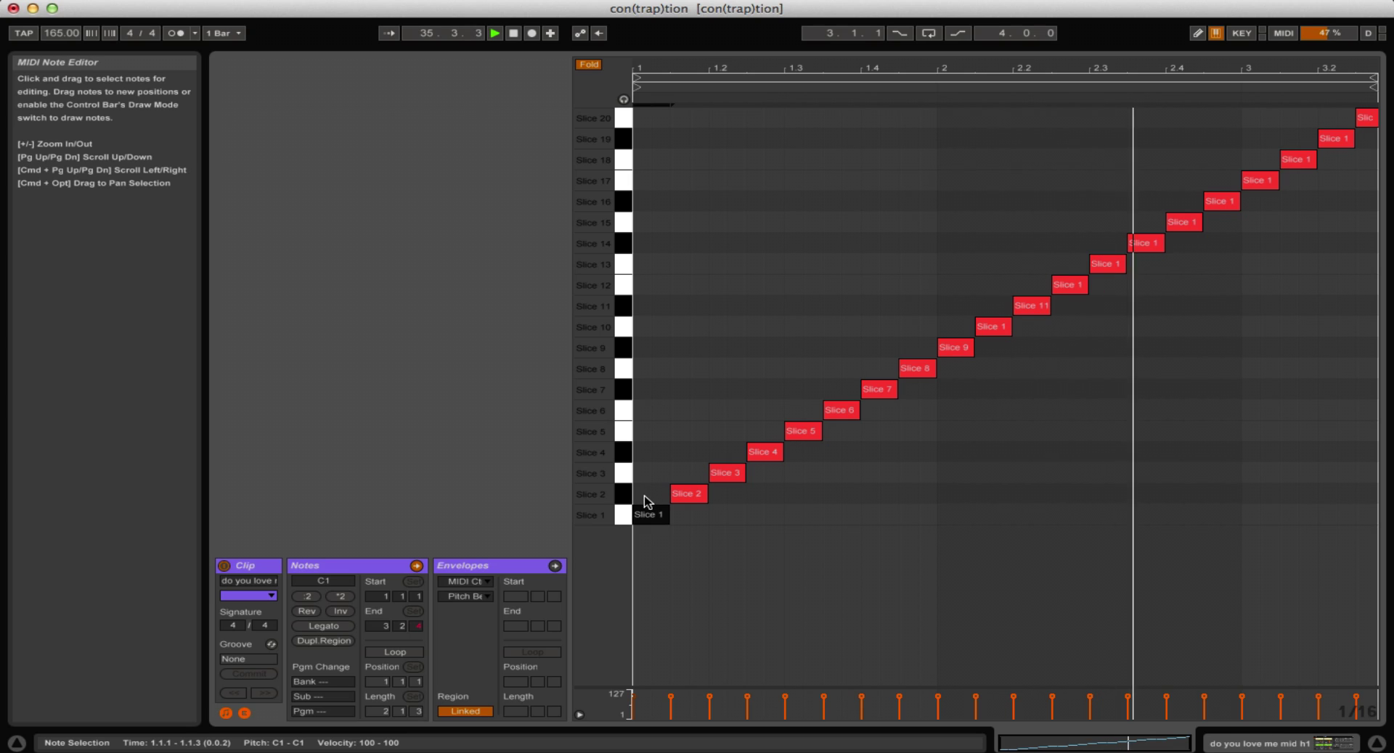
pyautogui.click(648, 501)
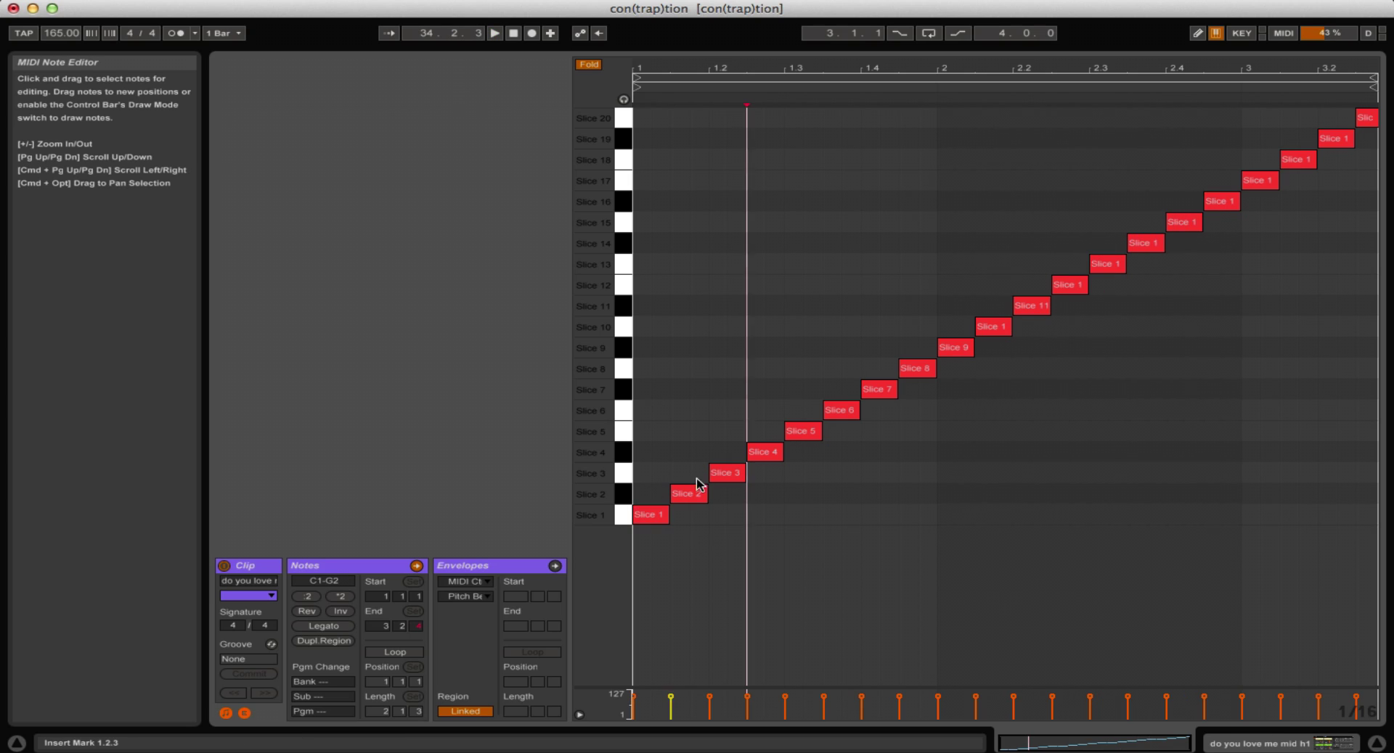
pyautogui.click(1367, 122)
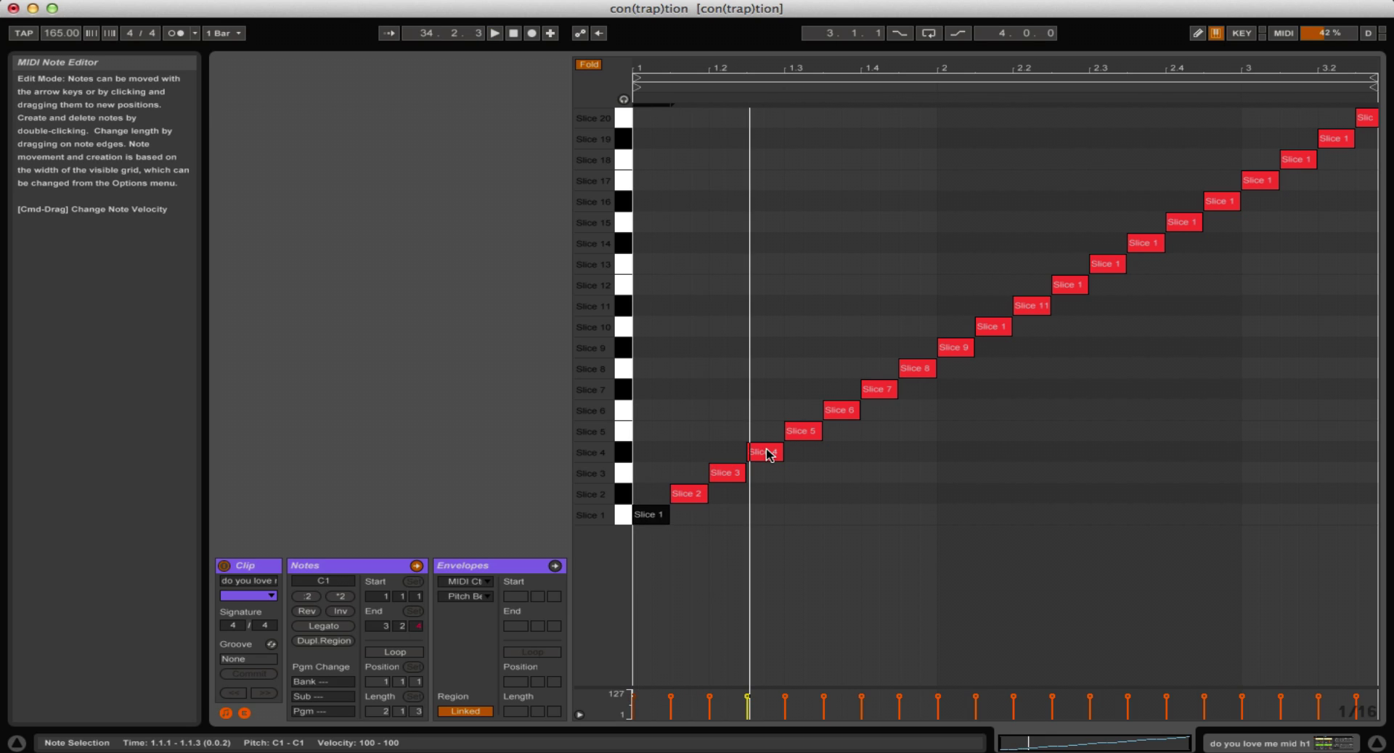
# Step: Rearrange the first beats into a Slice 4 note, a shortened Slice 3 note and two short Slice 10 notes
pyautogui.moveTo(769, 455)
pyautogui.mouseDown()
pyautogui.moveTo(645, 448)
pyautogui.moveTo(697, 454)
pyautogui.moveTo(722, 523)
pyautogui.moveTo(689, 516)
pyautogui.moveTo(734, 369)
pyautogui.moveTo(718, 374)
pyautogui.moveTo(718, 400)
pyautogui.moveTo(738, 410)
pyautogui.mouseUp()
pyautogui.doubleClick(659, 514)
pyautogui.doubleClick(687, 495)
pyautogui.doubleClick(737, 478)
pyautogui.doubleClick(723, 516)
pyautogui.keyDown('shift'); pyautogui.click(681, 516); pyautogui.keyUp('shift')
pyautogui.doubleClick(659, 472)
pyautogui.moveTo(660, 472); pyautogui.dragTo(678, 472)
pyautogui.moveTo(681, 405); pyautogui.dragTo(740, 336)
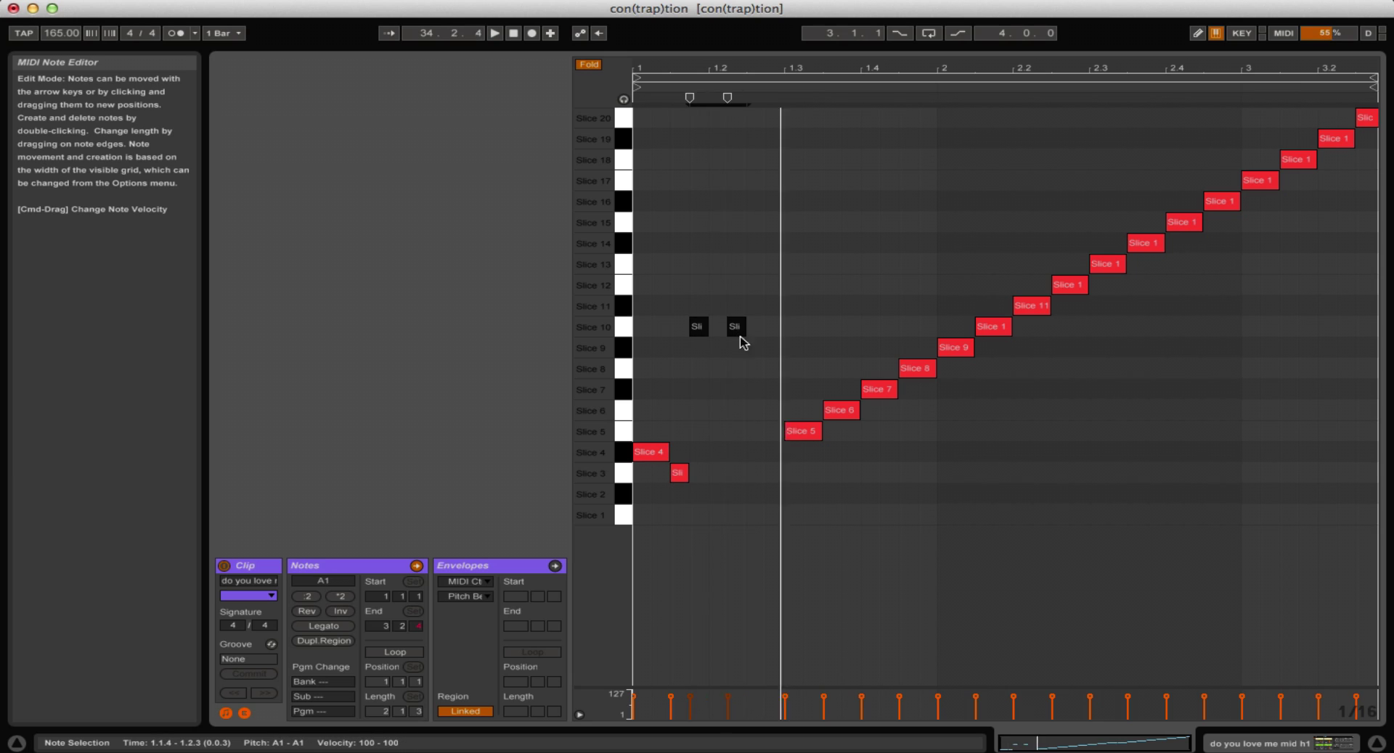
# Step: Move the Slice 5 note to Slice 4 at 1.3, and lengthen and shift the Slice 10 notes to start at 1.2
pyautogui.moveTo(803, 434)
pyautogui.mouseDown()
pyautogui.moveTo(772, 443)
pyautogui.moveTo(789, 452)
pyautogui.mouseUp()
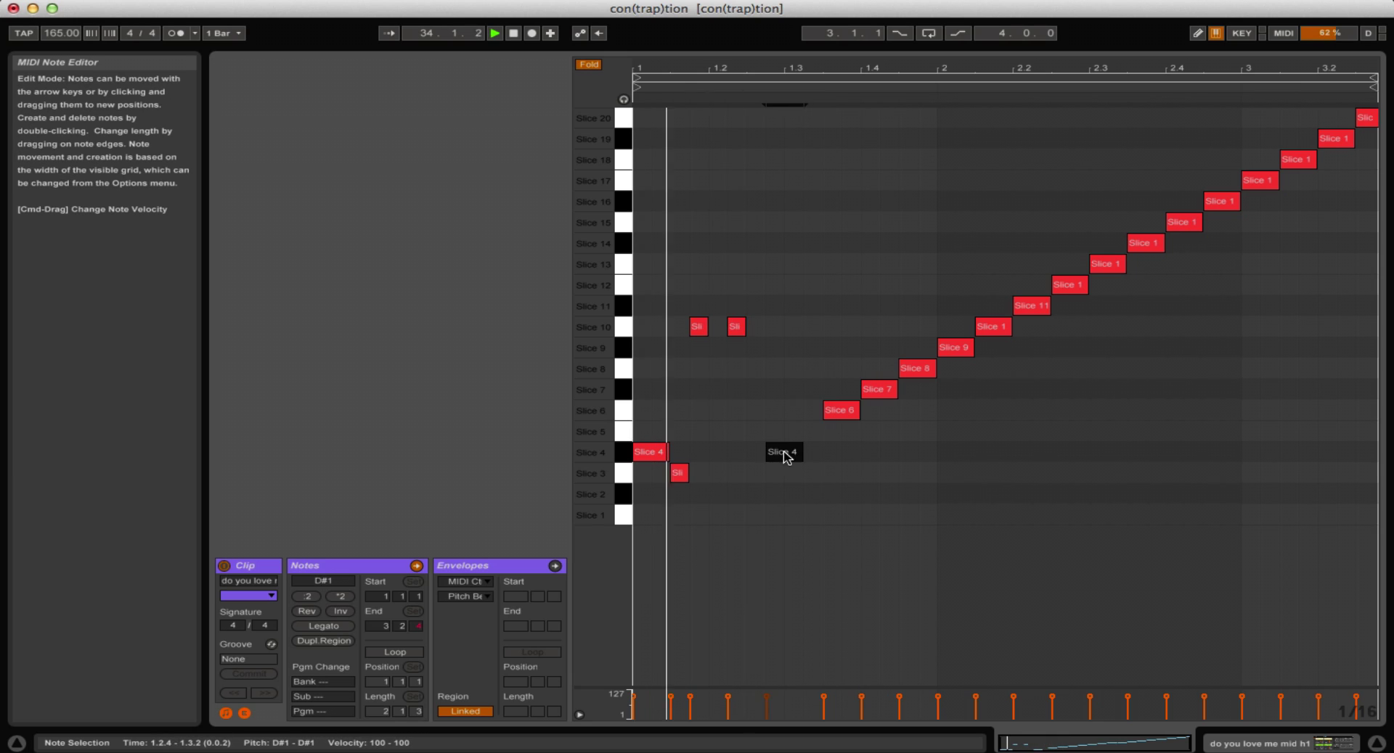
pyautogui.moveTo(683, 319); pyautogui.dragTo(736, 330)
pyautogui.moveTo(737, 328); pyautogui.dragTo(802, 329)
pyautogui.click(805, 329)
pyautogui.moveTo(798, 453); pyautogui.dragTo(818, 457)
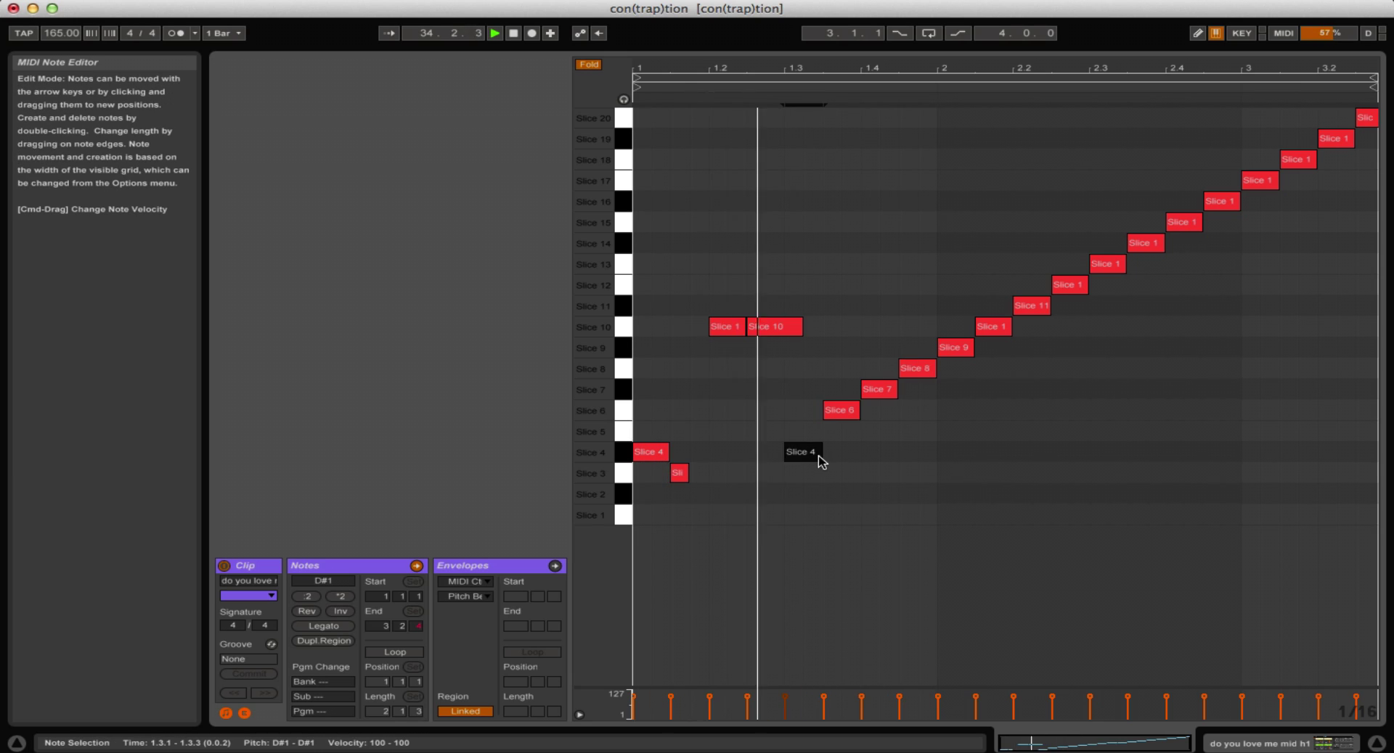
# Step: Move the Slice 7 note at 1.4 to Slice 12 and the Slice 8 note after it to Slice 4
pyautogui.click(853, 479)
pyautogui.moveTo(873, 392); pyautogui.dragTo(873, 497)
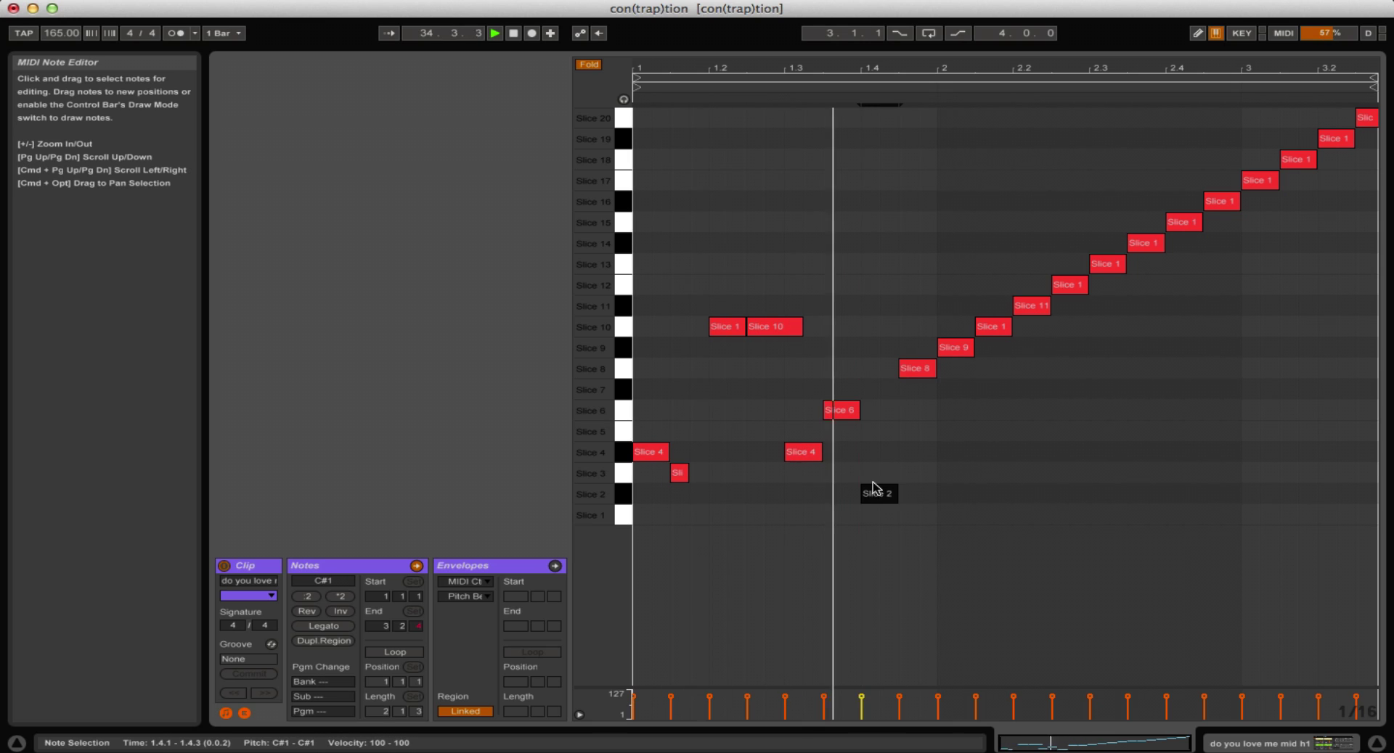
pyautogui.click(908, 389)
pyautogui.moveTo(909, 374); pyautogui.dragTo(927, 269)
pyautogui.moveTo(878, 493); pyautogui.dragTo(881, 183)
pyautogui.click(883, 202)
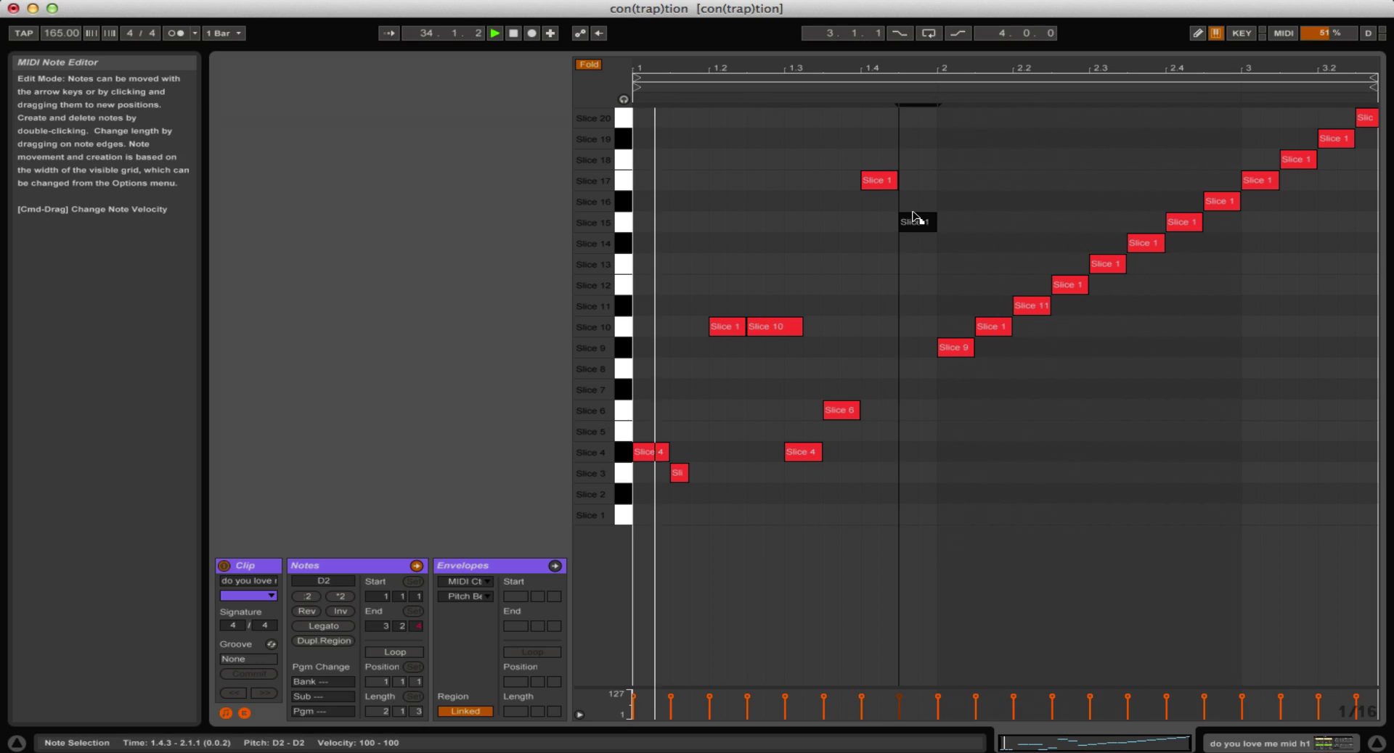
pyautogui.moveTo(916, 264); pyautogui.dragTo(922, 454)
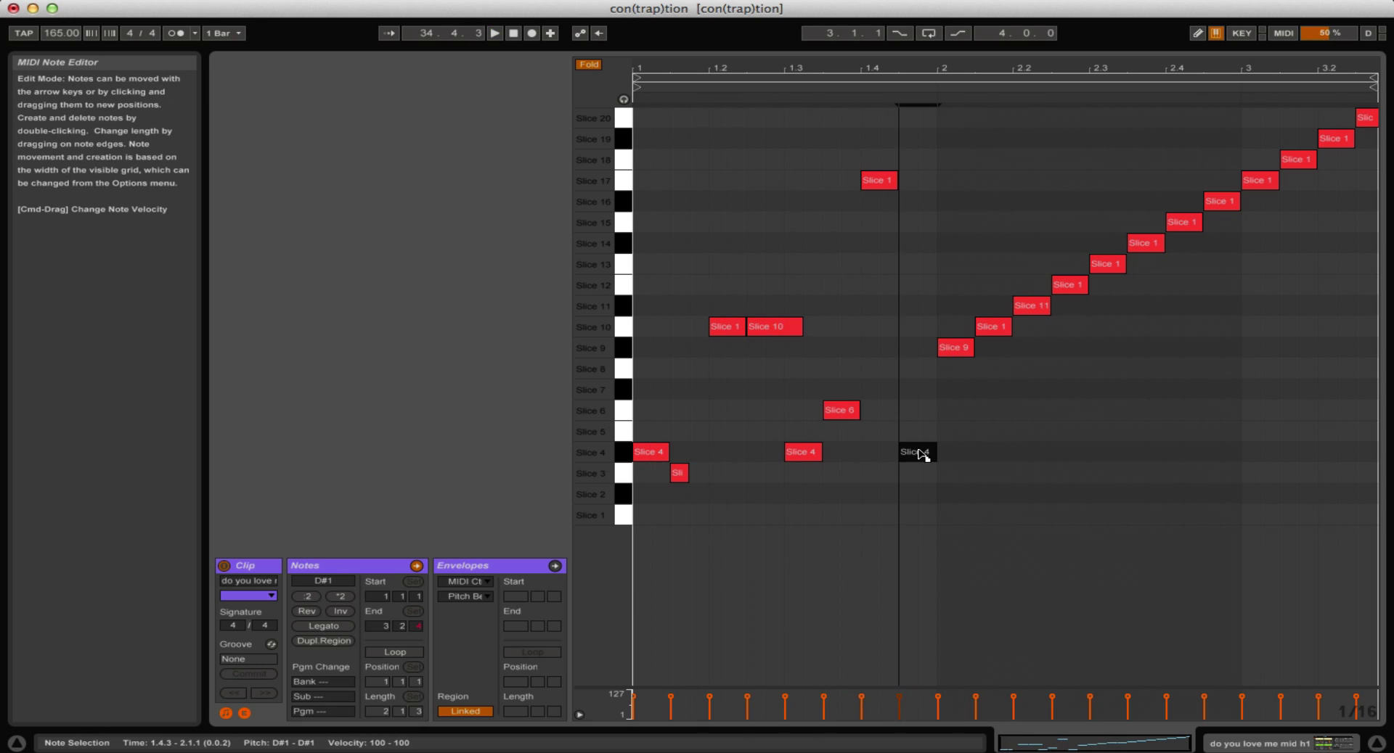
pyautogui.moveTo(878, 180); pyautogui.dragTo(880, 284)
pyautogui.click(911, 289)
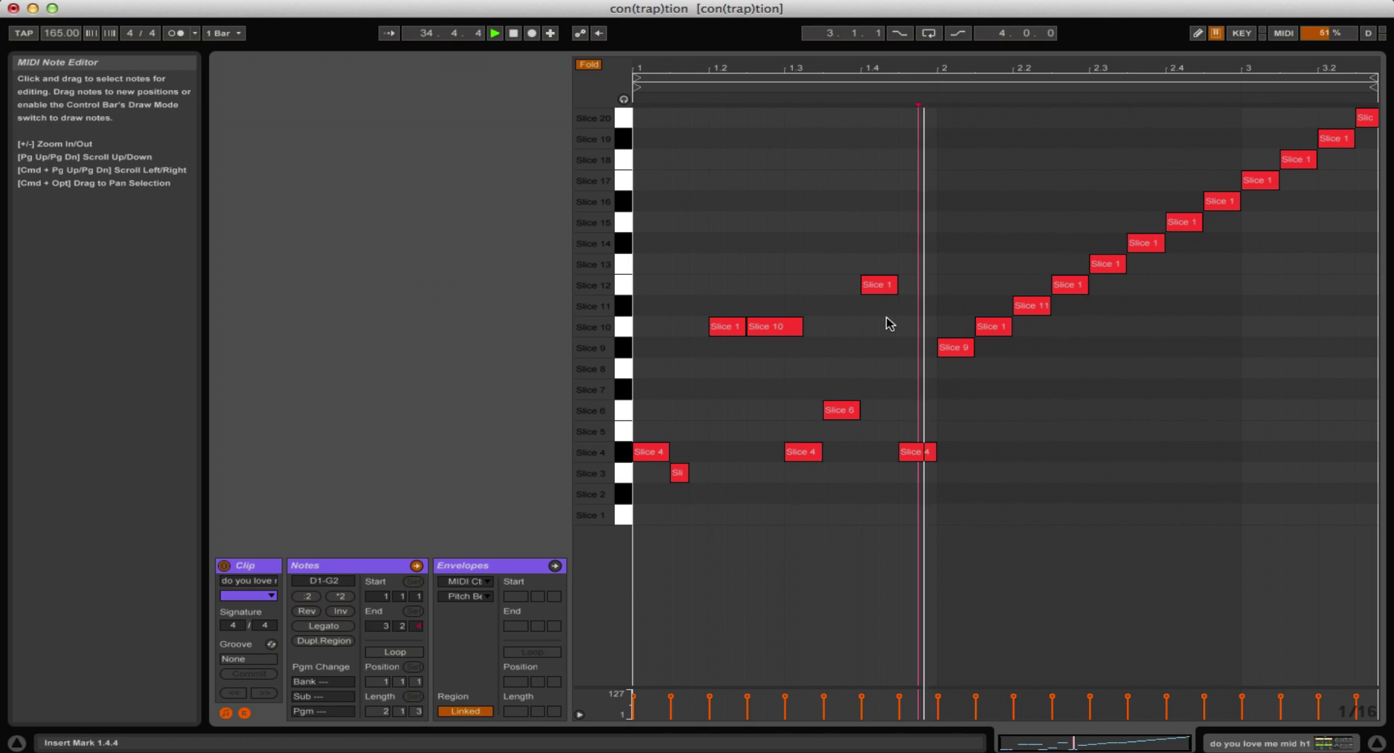
# Step: Delete the Slice 4 note at 1.3 and lower the last note of the first bar to Slice 3
pyautogui.doubleClick(802, 451)
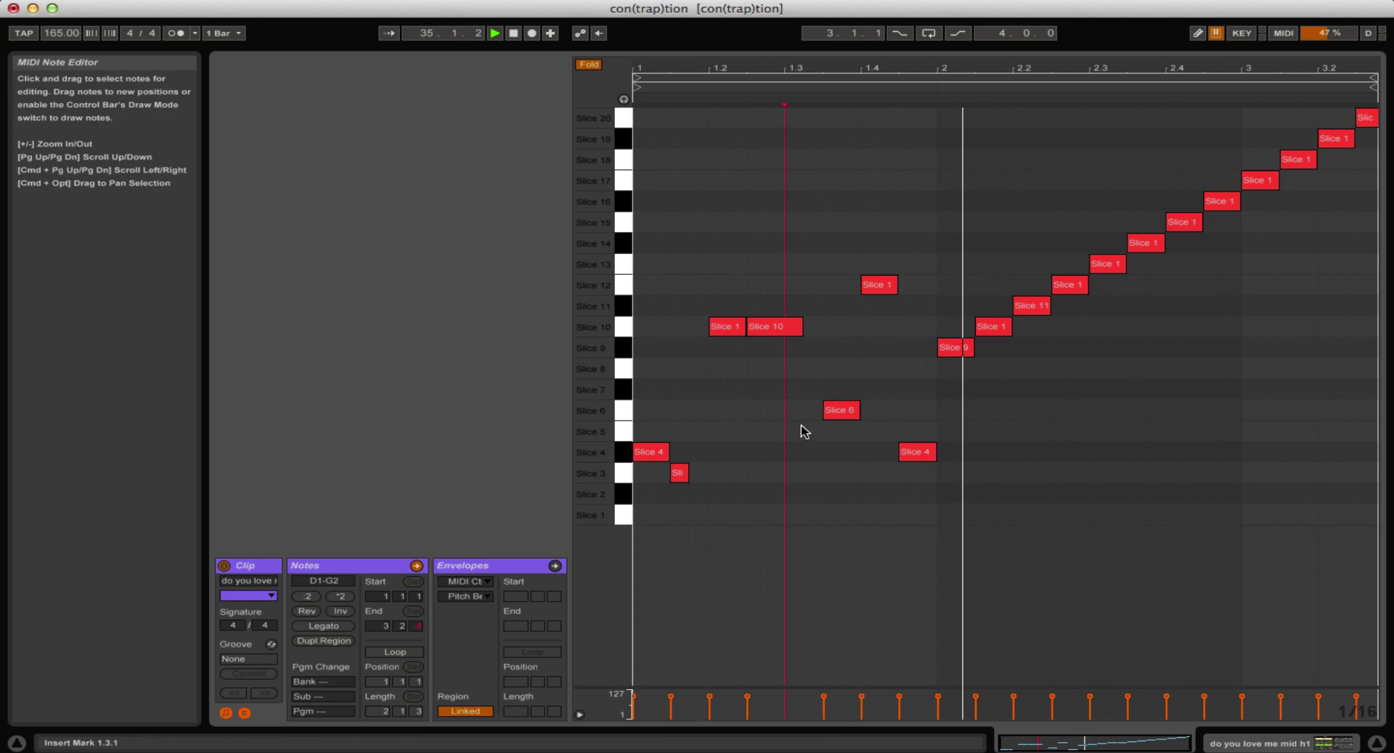
pyautogui.moveTo(921, 453); pyautogui.dragTo(923, 477)
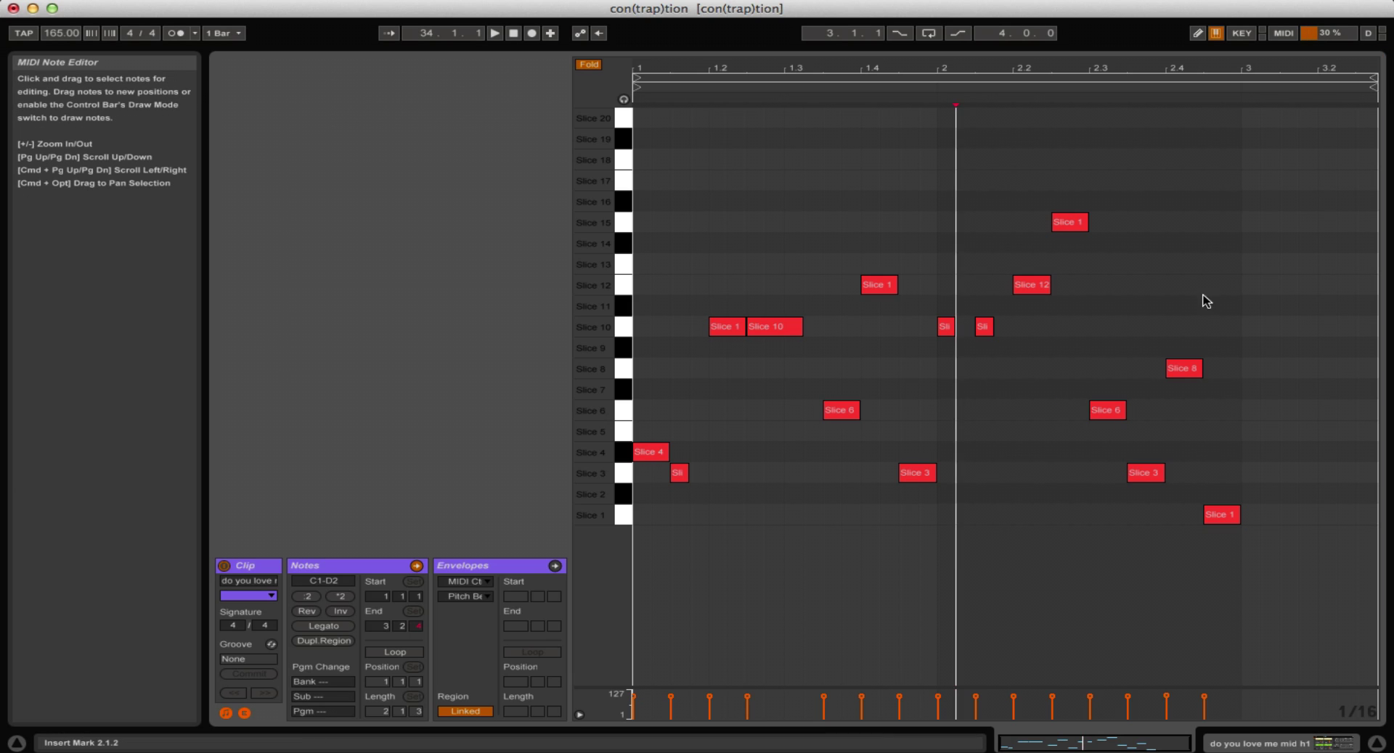
# Step: Select across the rearranged slice notes and play the vocal pattern to check it
pyautogui.moveTo(640, 161); pyautogui.dragTo(1354, 631)
pyautogui.moveTo(1313, 203); pyautogui.dragTo(639, 646)
pyautogui.click(731, 591)
pyautogui.press('space')
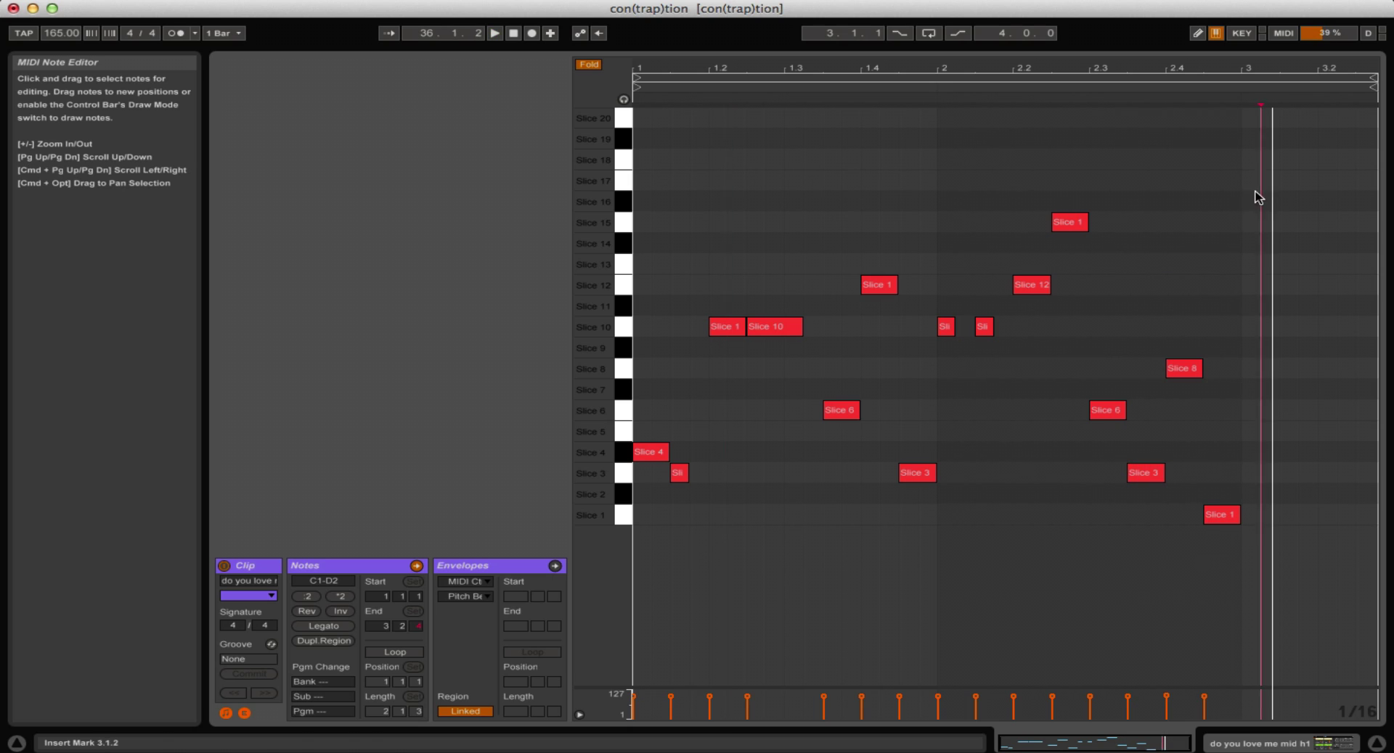
# Step: Stop playback of the slice pattern, return to the arrangement and unfold the sliced vocal track to show its MIDI clip
pyautogui.press('space')
pyautogui.moveTo(1258, 197); pyautogui.dragTo(636, 563)
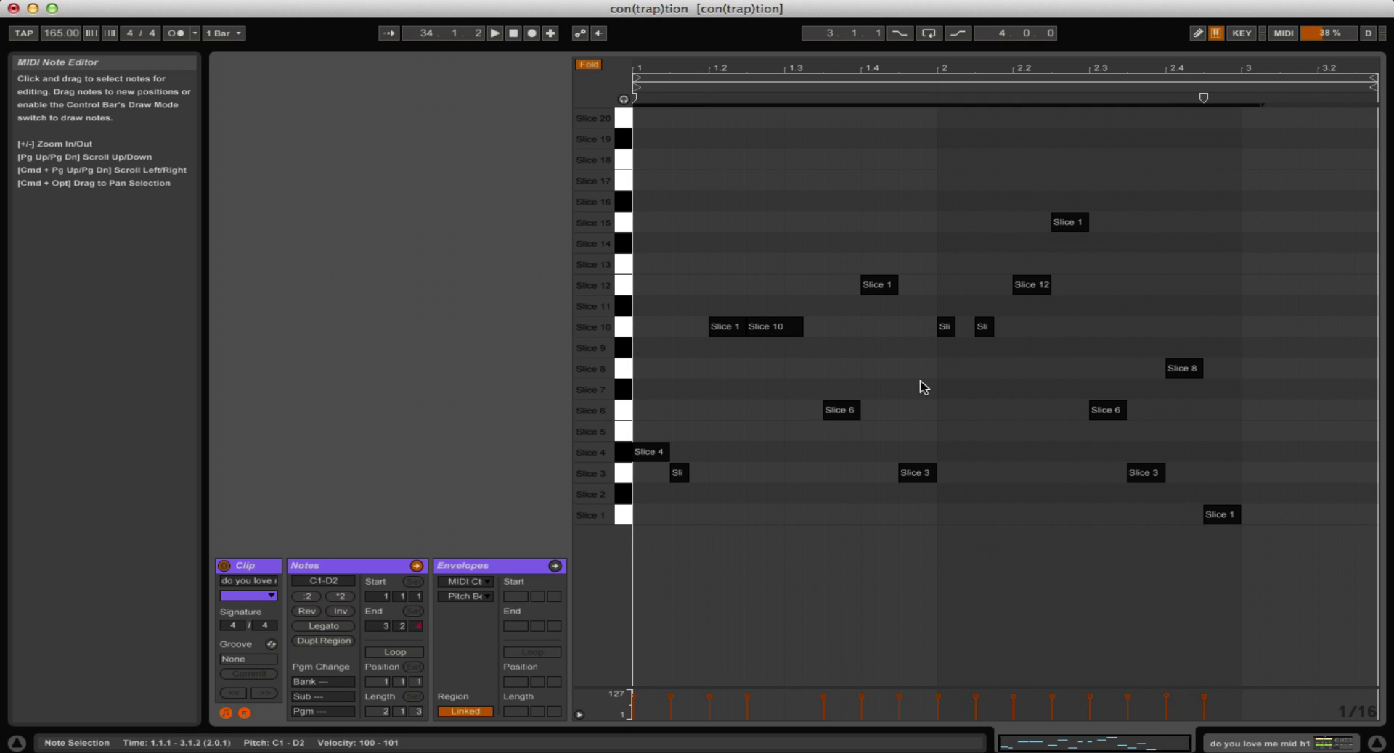
pyautogui.click(1018, 396)
pyautogui.click(1376, 743)
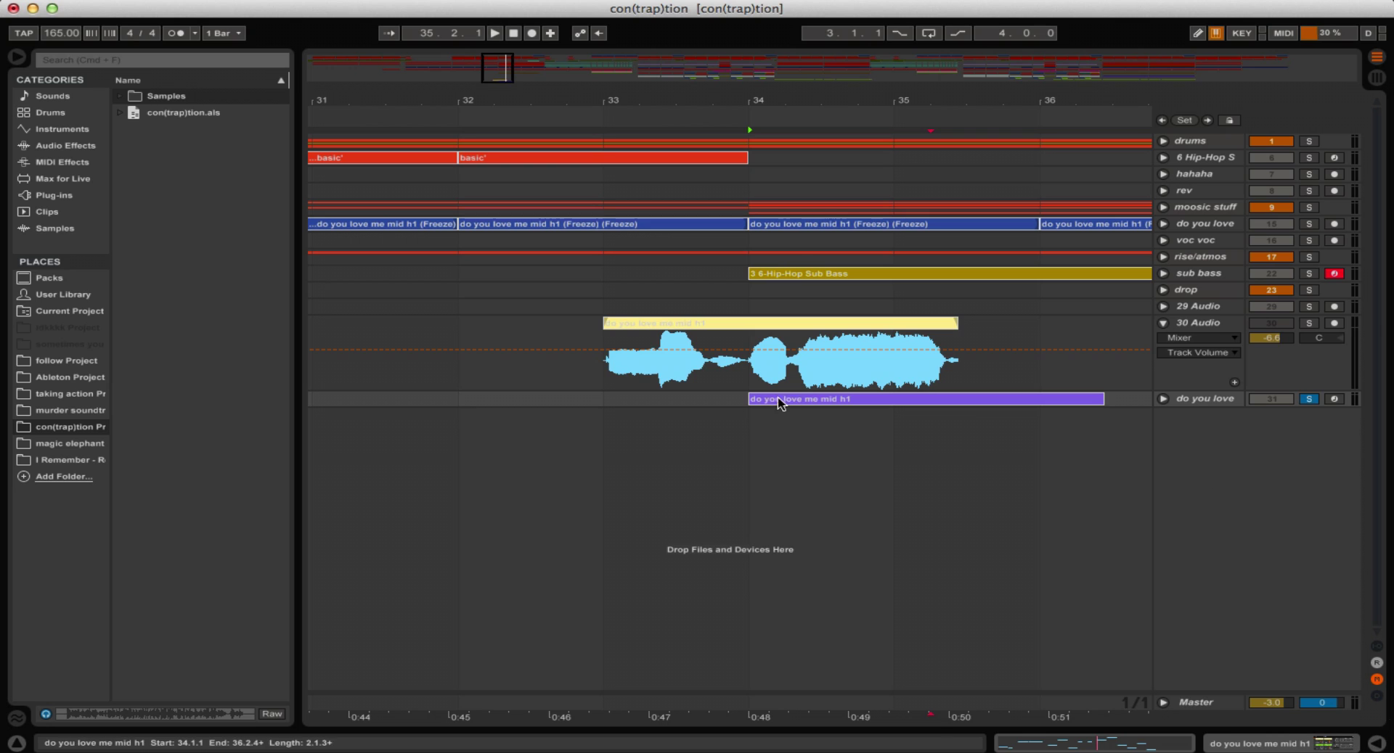
pyautogui.click(1162, 399)
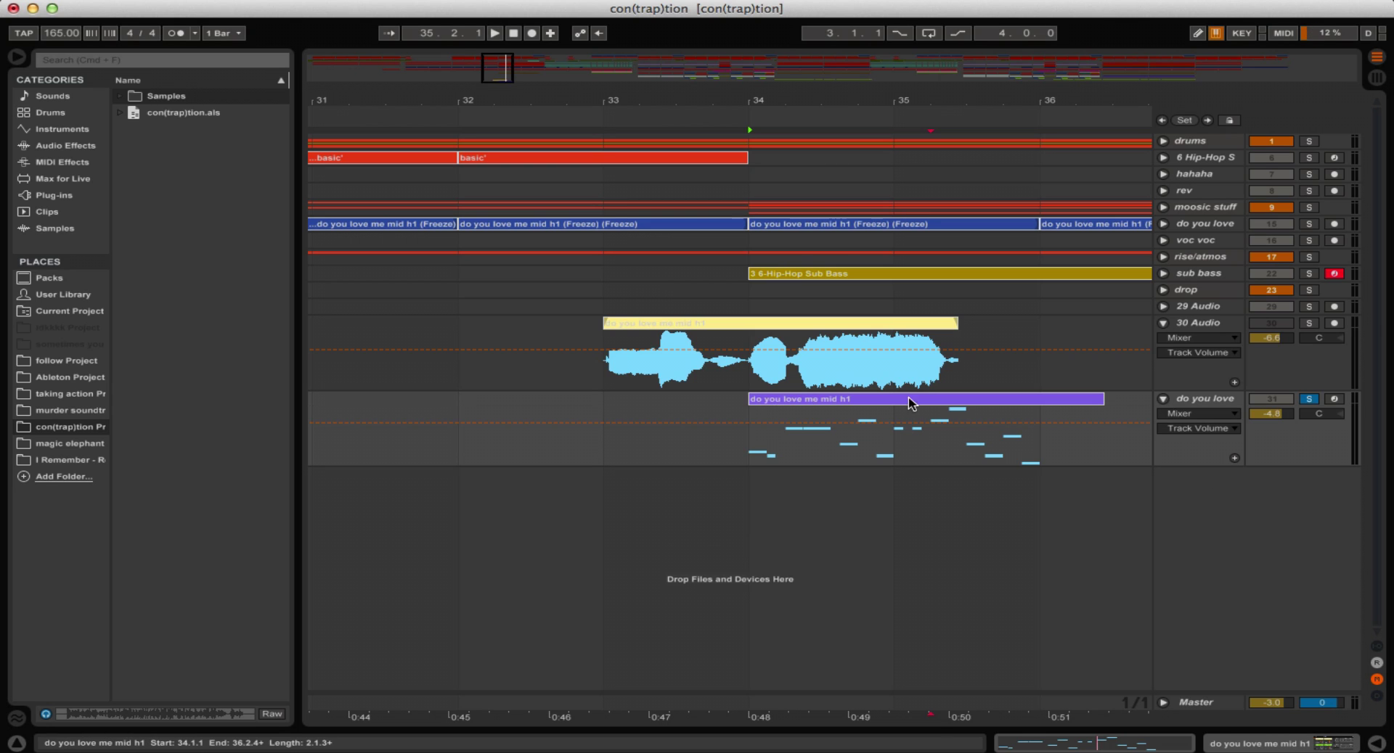
pyautogui.click(871, 403)
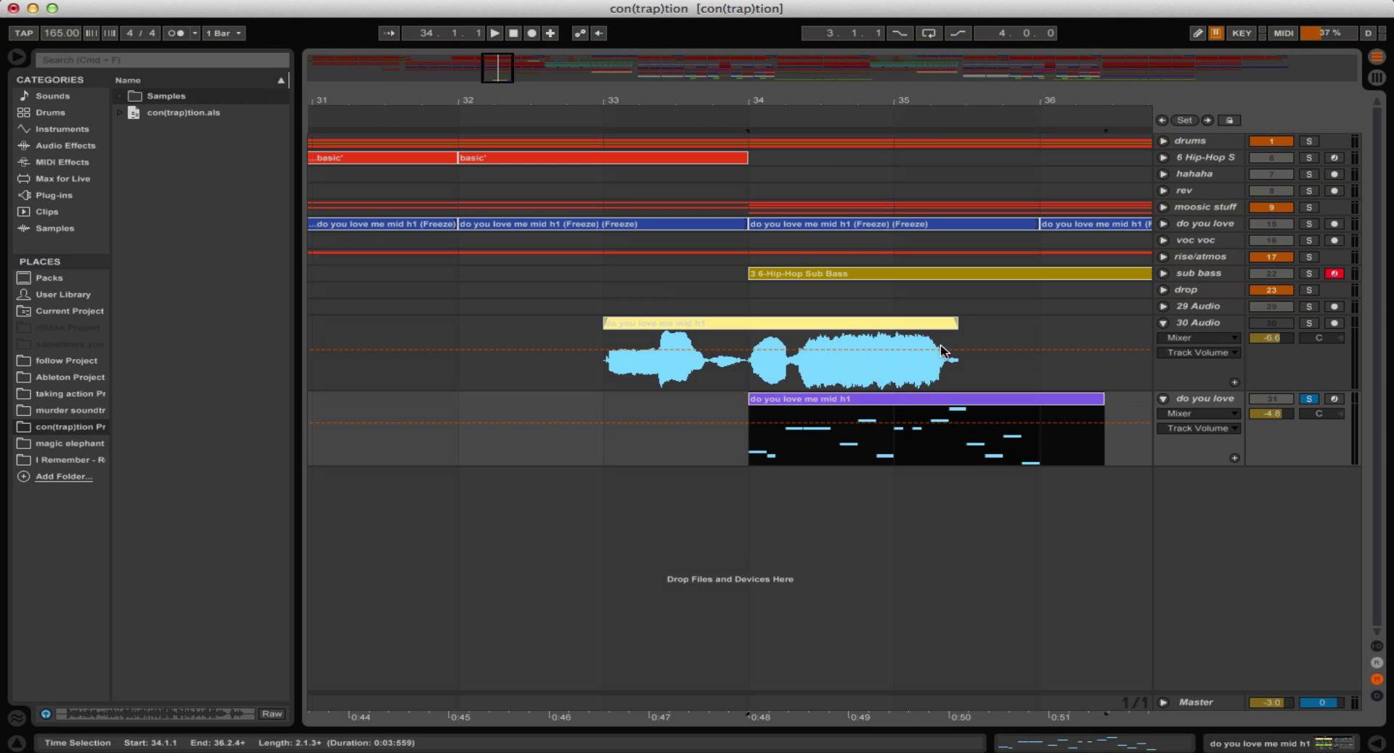
# Step: Delete the 30 Audio track that holds the original consolidated vocal clip
pyautogui.click(897, 324)
pyautogui.click(1193, 326)
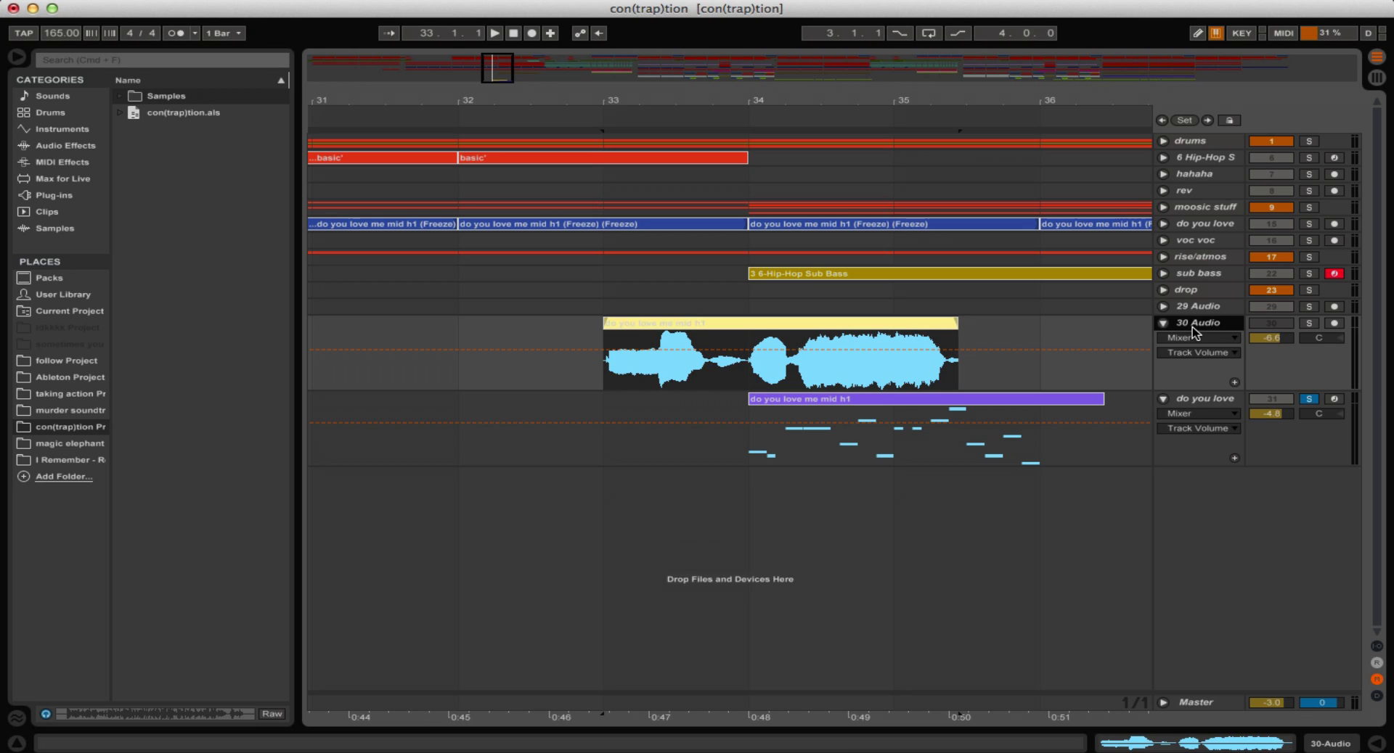
pyautogui.press('Delete')
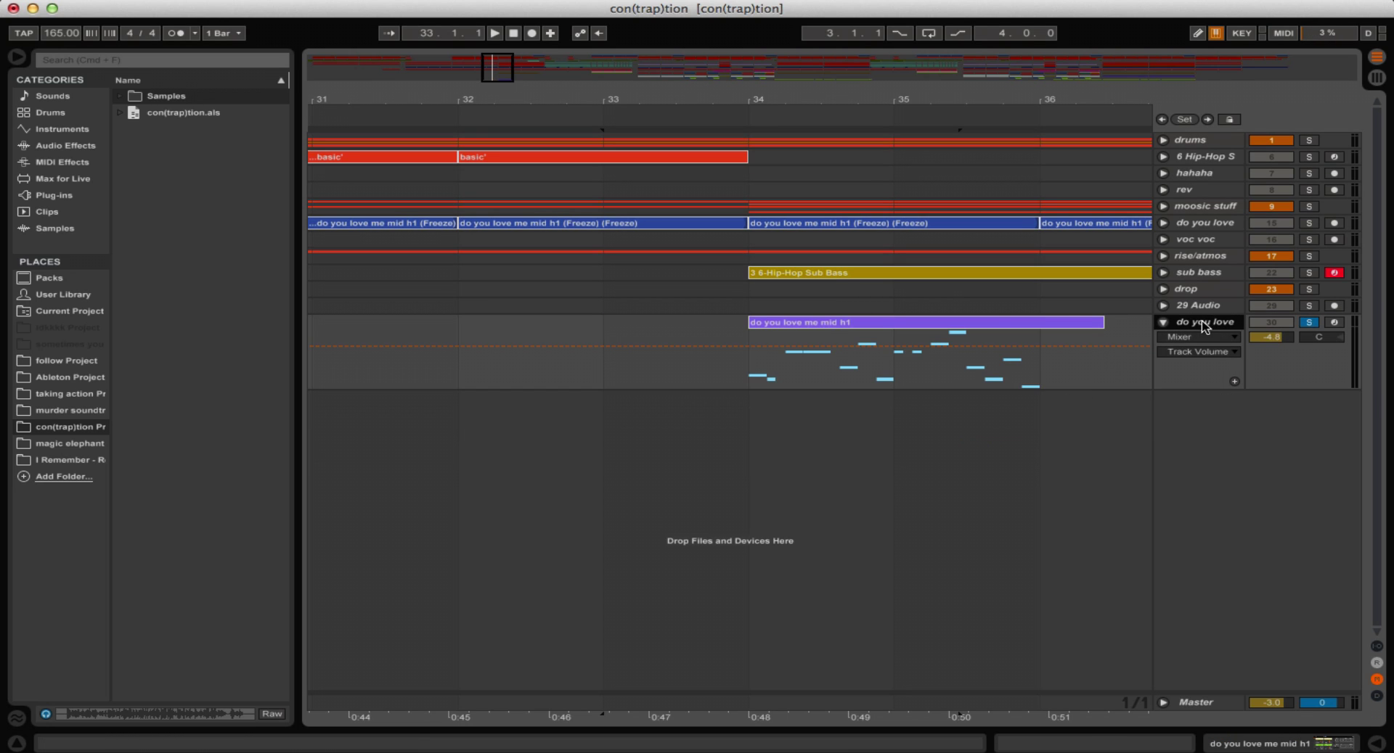
# Step: Trim the end of the sliced vocal MIDI clip back to bar 36 and check its notes in the clip editor
pyautogui.click(980, 322)
pyautogui.click(1053, 333)
pyautogui.click(1075, 324)
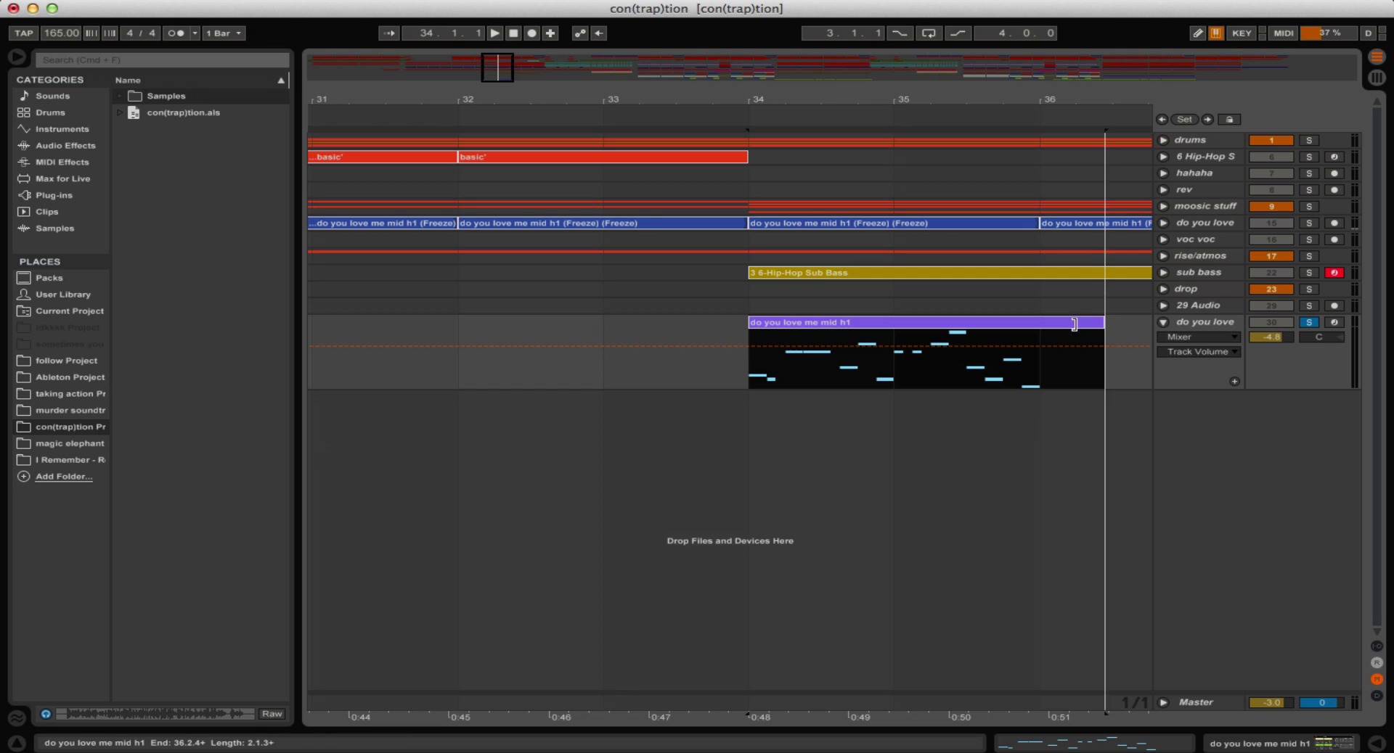
pyautogui.moveTo(1074, 324); pyautogui.dragTo(1043, 331)
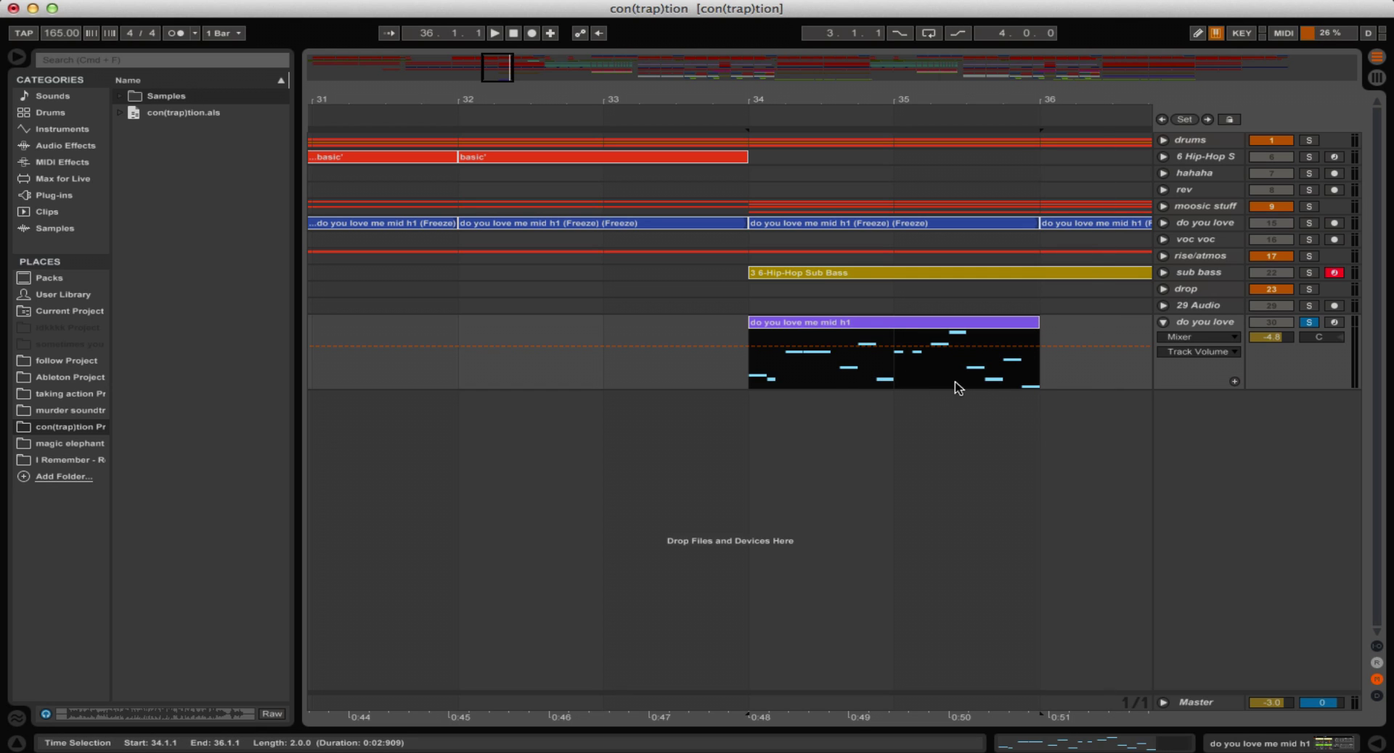
pyautogui.doubleClick(949, 332)
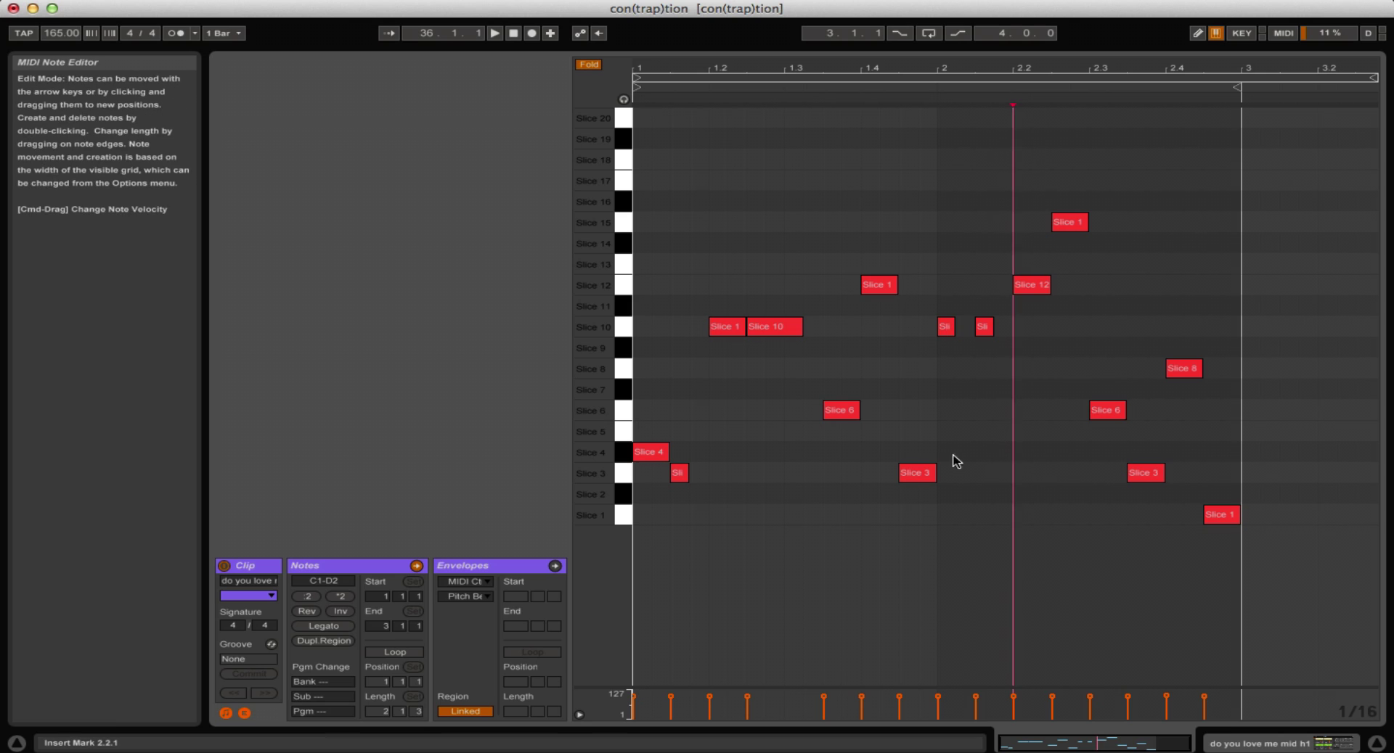
pyautogui.click(1377, 743)
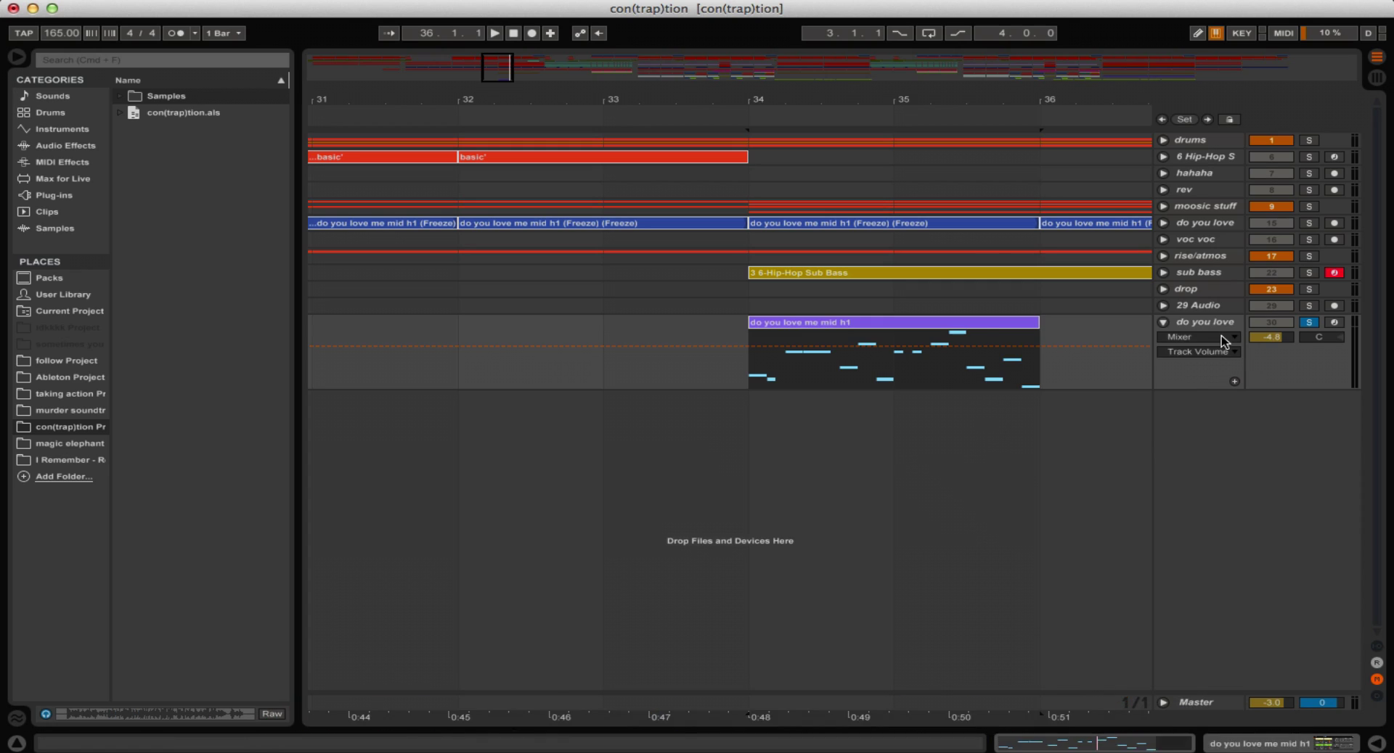
# Step: Freeze and flatten the sliced vocal track to audio, and add an empty audio track below it
pyautogui.rightClick(1198, 322)
pyautogui.click(1031, 431)
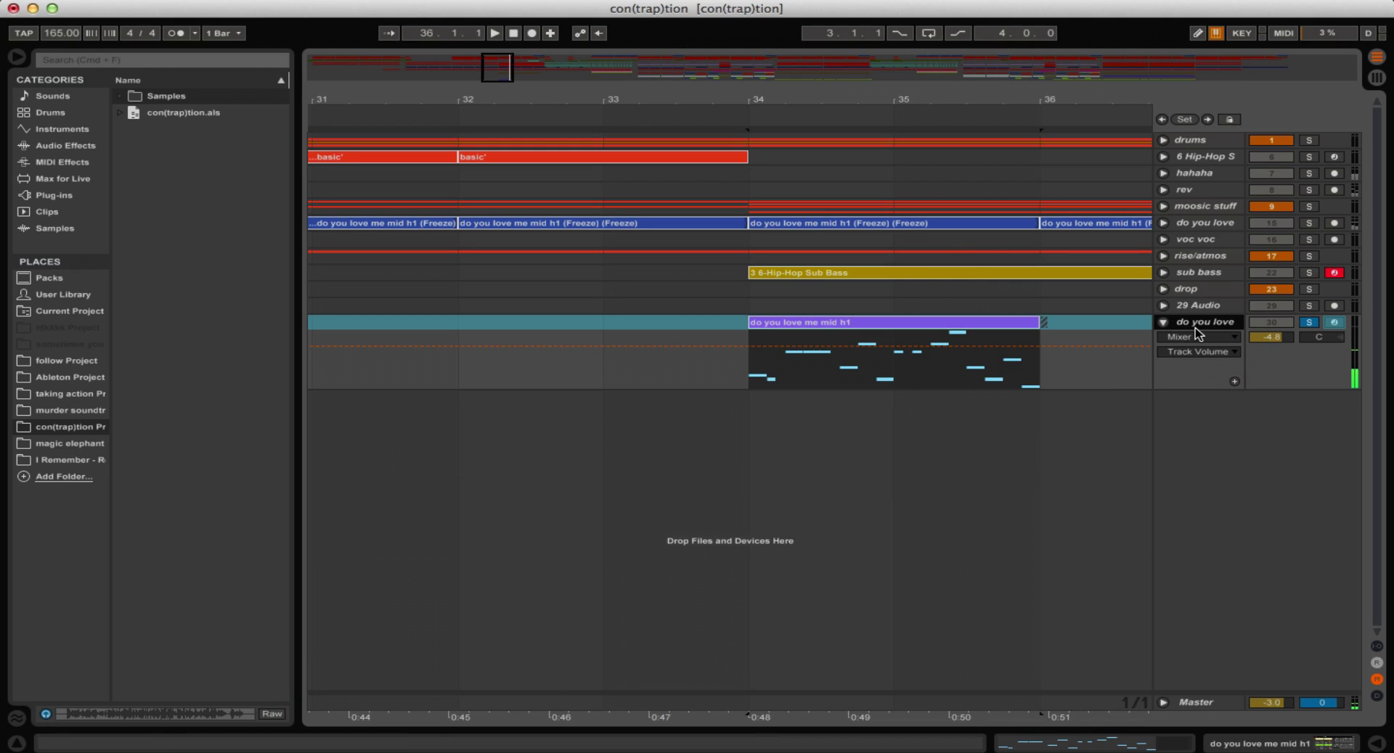
pyautogui.rightClick(1203, 323)
pyautogui.click(1086, 440)
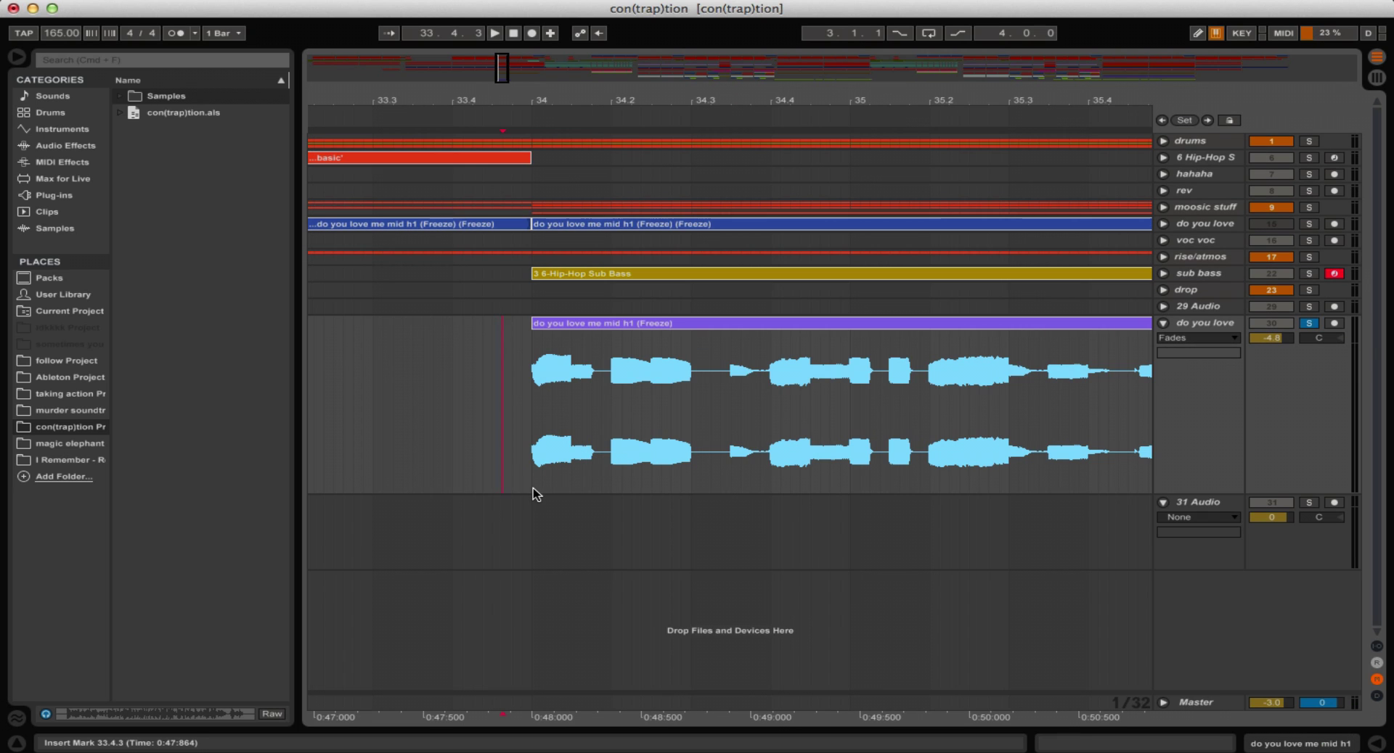
# Step: Select the first vocal slice from 34.1.1 to 34.1.3 and move it down to the 31 Audio track
pyautogui.moveTo(532, 492); pyautogui.dragTo(585, 491)
pyautogui.click(591, 500)
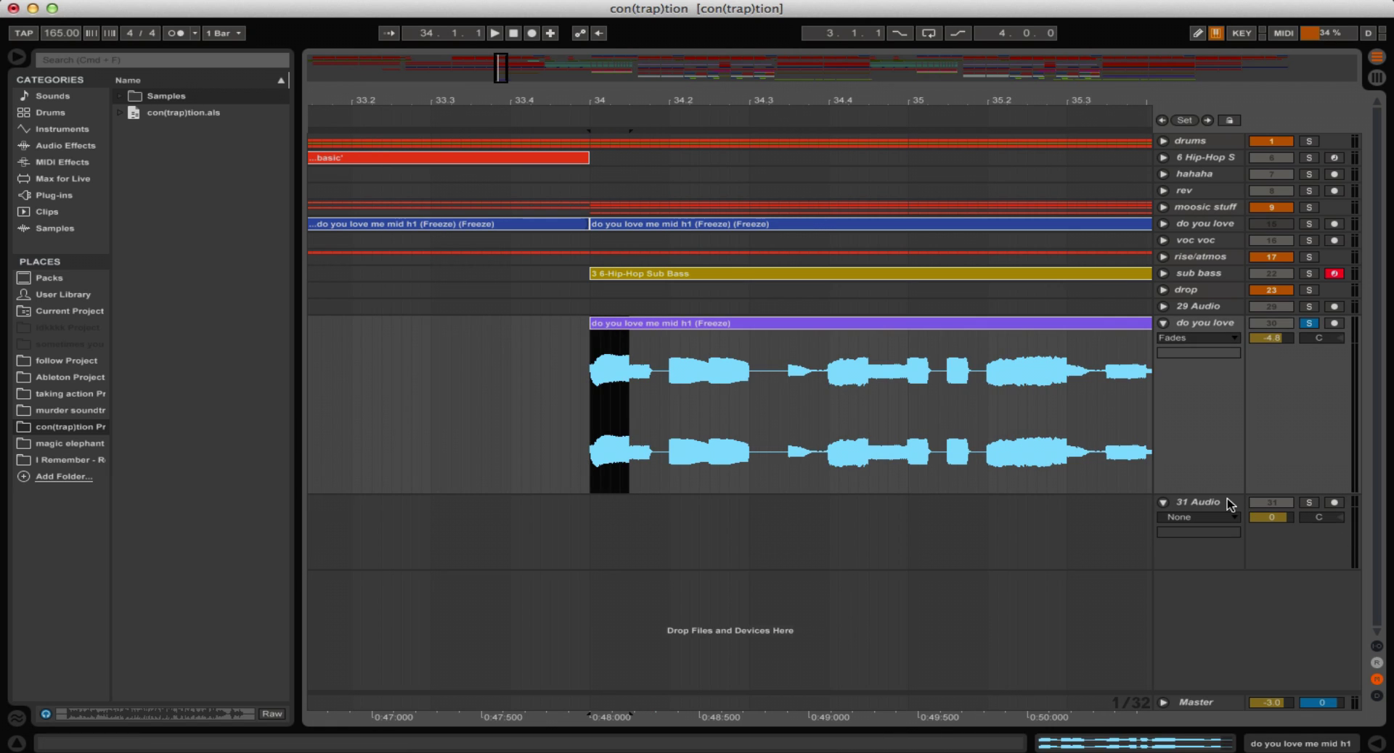
pyautogui.click(1226, 500)
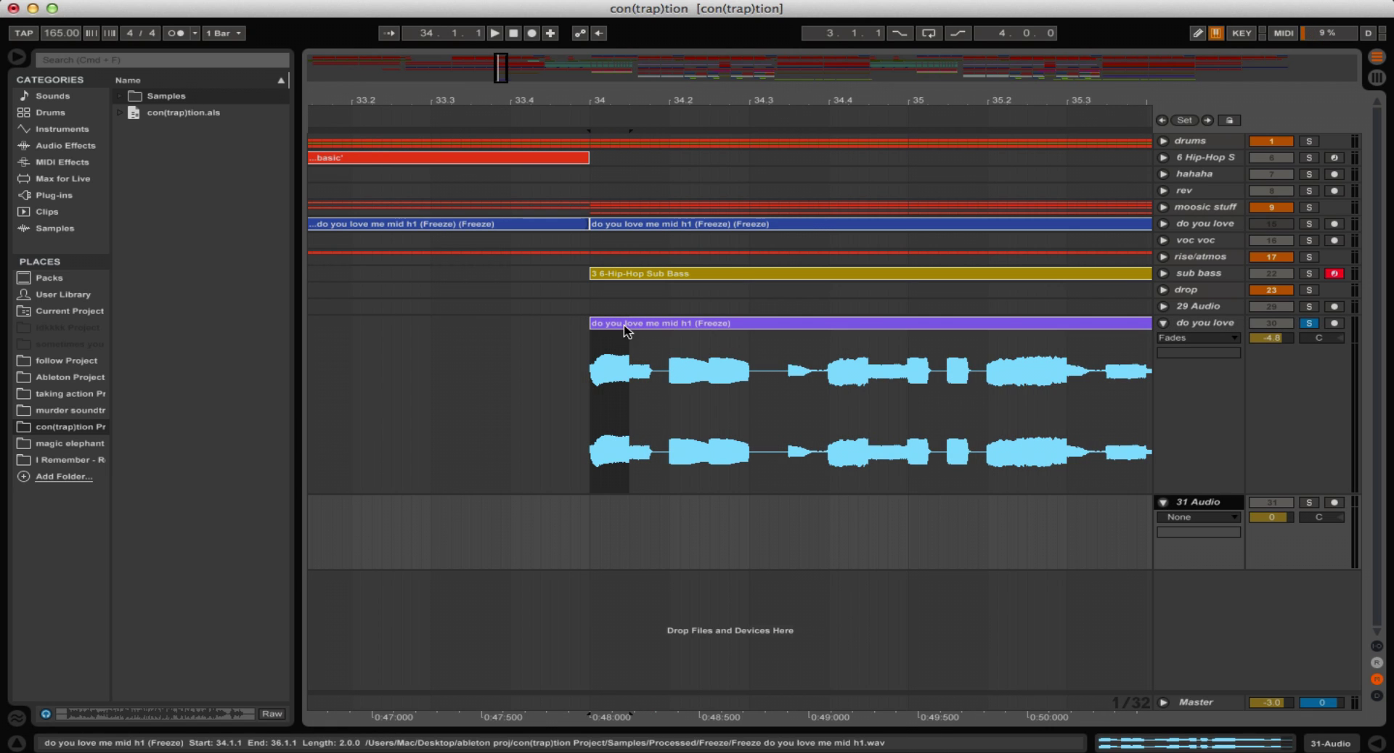
pyautogui.click(596, 473)
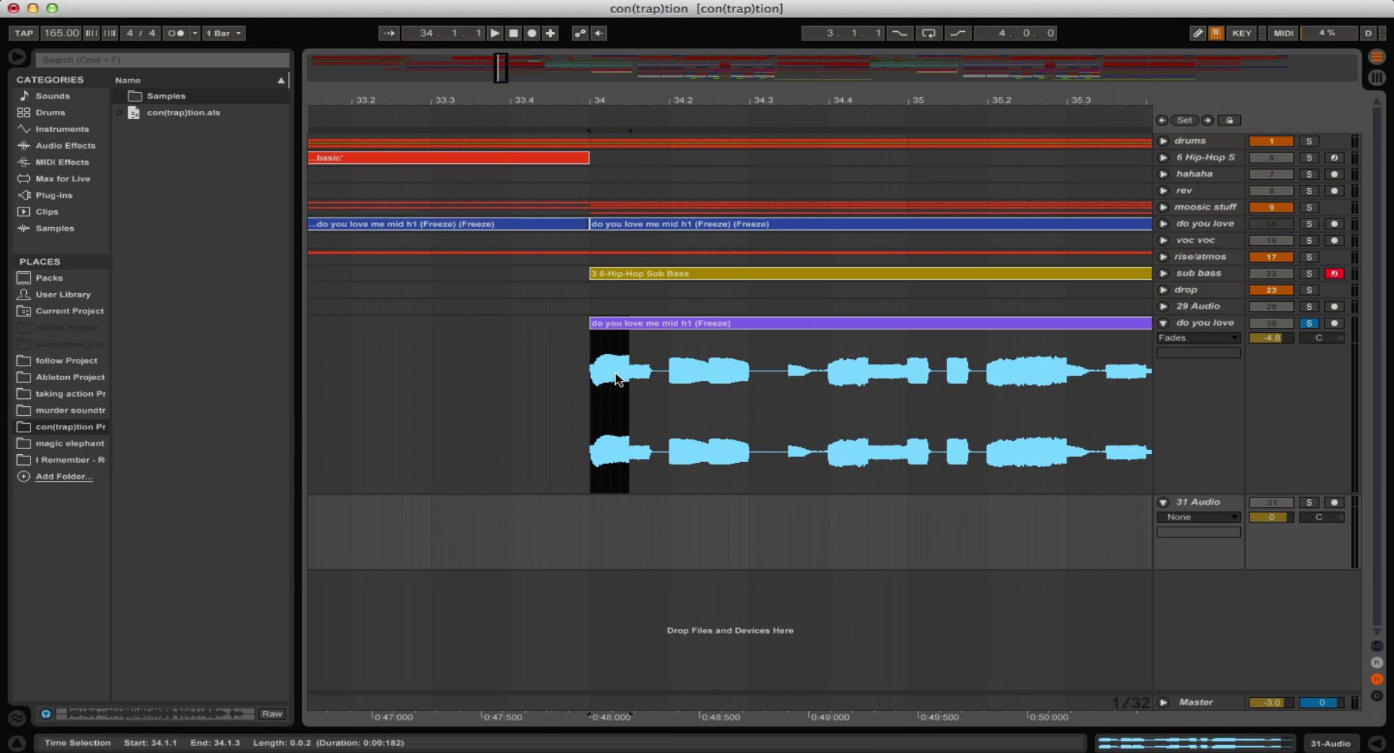
pyautogui.moveTo(618, 339); pyautogui.dragTo(625, 501)
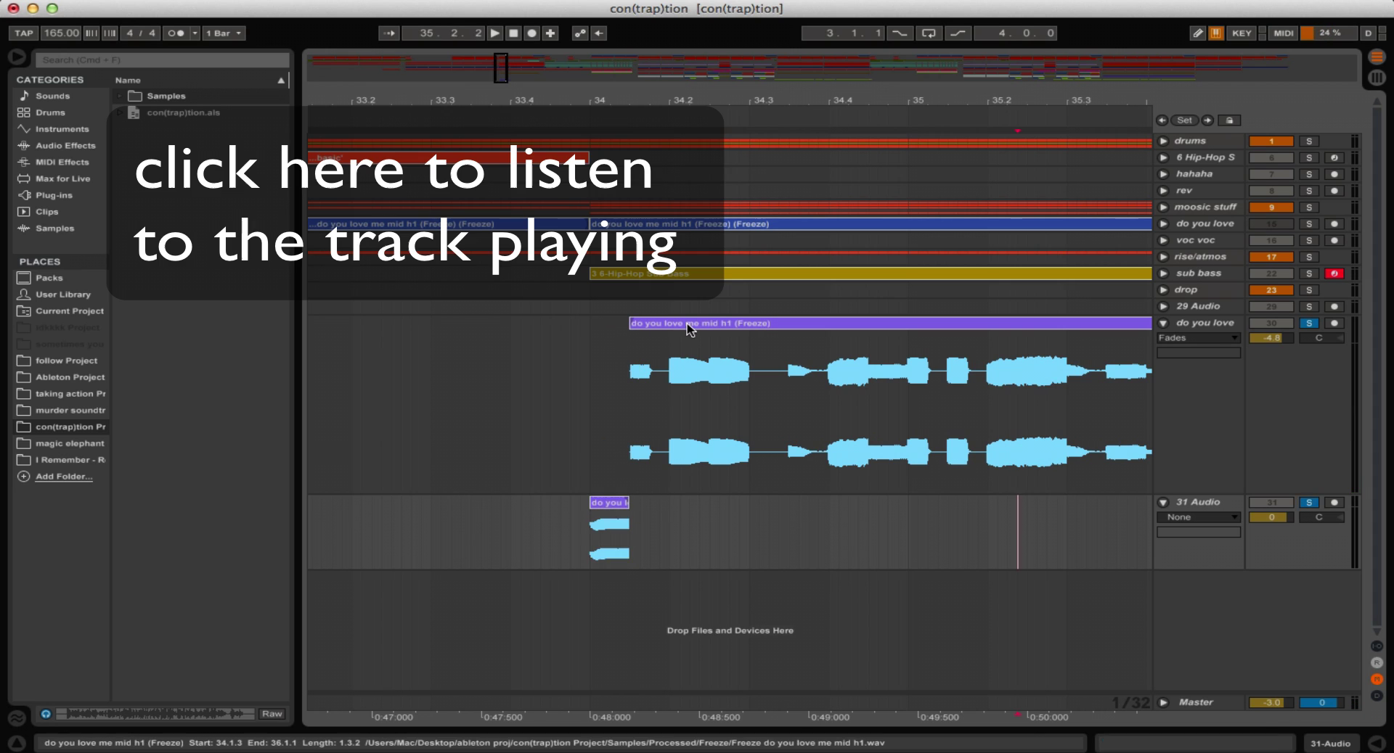
# Step: Cut out the slices just before 34.2 and from 34.3 to 34.4 and move them down to 31 Audio
pyautogui.click(690, 324)
pyautogui.moveTo(661, 505); pyautogui.dragTo(707, 356)
pyautogui.moveTo(688, 325); pyautogui.dragTo(681, 504)
pyautogui.moveTo(730, 529); pyautogui.dragTo(829, 348)
pyautogui.moveTo(797, 325); pyautogui.dragTo(799, 516)
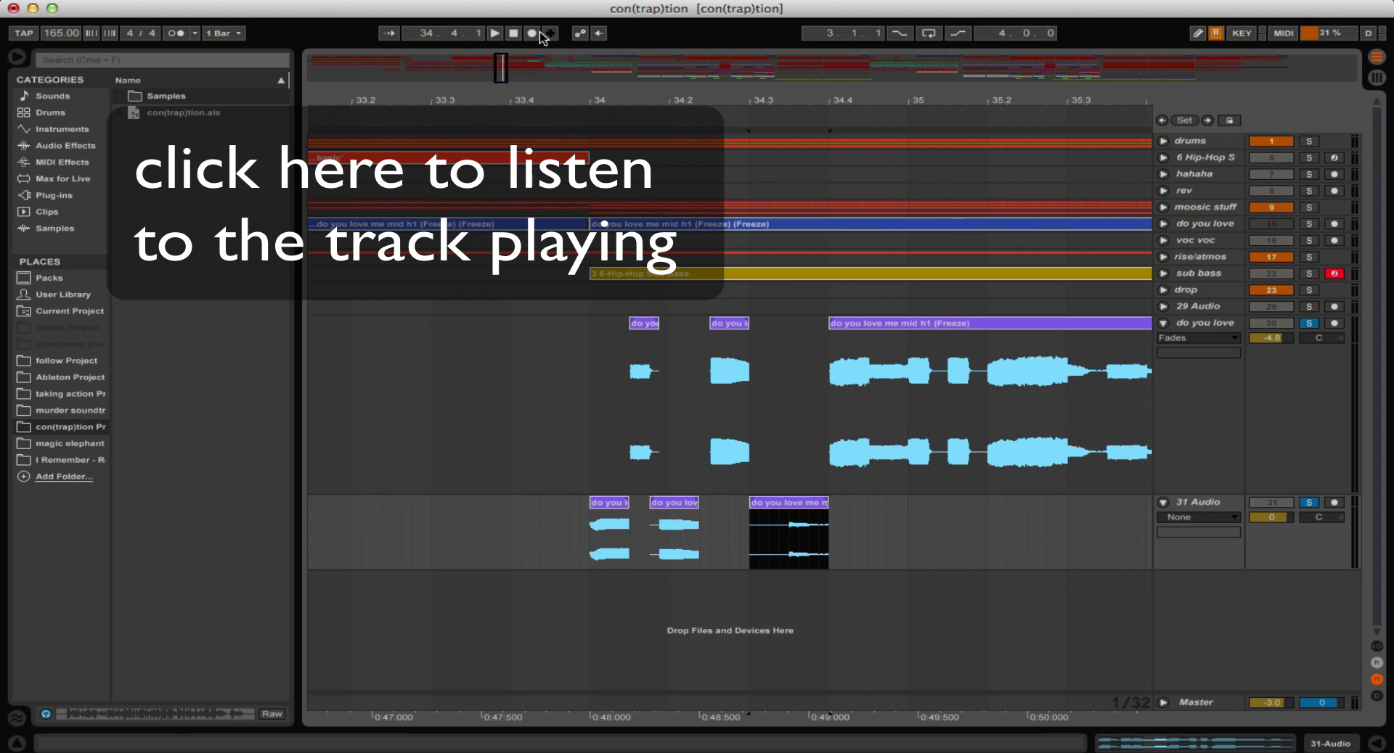
# Step: Trim the 34.3 slice on 31 Audio to start at 34.3.3 and tidy the edges of the slice around 34.2
pyautogui.moveTo(502, 71); pyautogui.dragTo(502, 64)
pyautogui.click(849, 535)
pyautogui.moveTo(725, 503); pyautogui.dragTo(757, 503)
pyautogui.moveTo(642, 503); pyautogui.dragTo(650, 503)
pyautogui.click(699, 533)
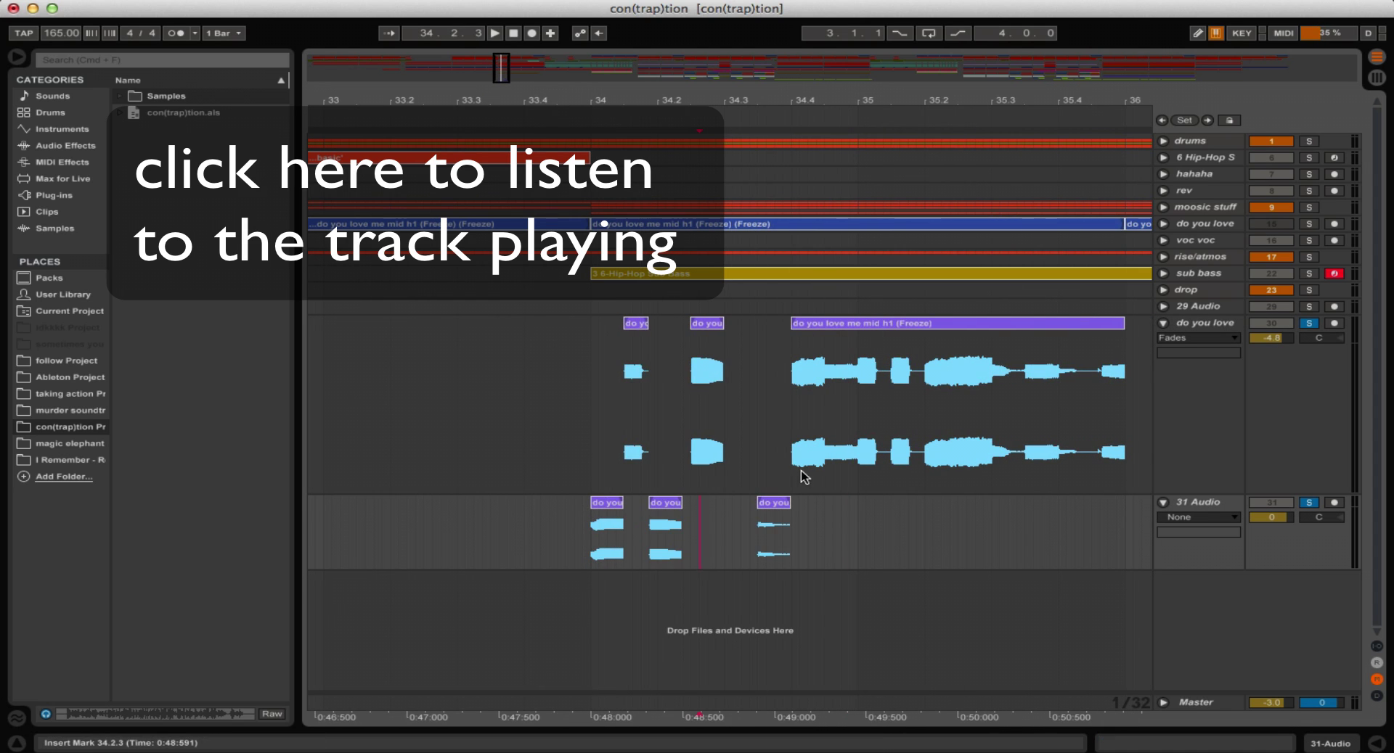
# Step: Audition the audio from 34.4, split off the slice from 34.4.3 to 35.1.1 and move it to 31 Audio
pyautogui.click(808, 324)
pyautogui.press('space')
pyautogui.press('space')
pyautogui.press('space')
pyautogui.press('space')
pyautogui.moveTo(793, 345); pyautogui.dragTo(824, 337)
pyautogui.moveTo(813, 324)
pyautogui.mouseDown()
pyautogui.moveTo(814, 511)
pyautogui.moveTo(856, 488)
pyautogui.mouseUp()
pyautogui.click(825, 499)
pyautogui.moveTo(840, 324); pyautogui.dragTo(840, 508)
pyautogui.click(815, 323)
pyautogui.press('space')
pyautogui.press('space')
# Step: Move the short slice at 35.1.3 down to 31 Audio and play the remaining audio from 35.2
pyautogui.click(893, 489)
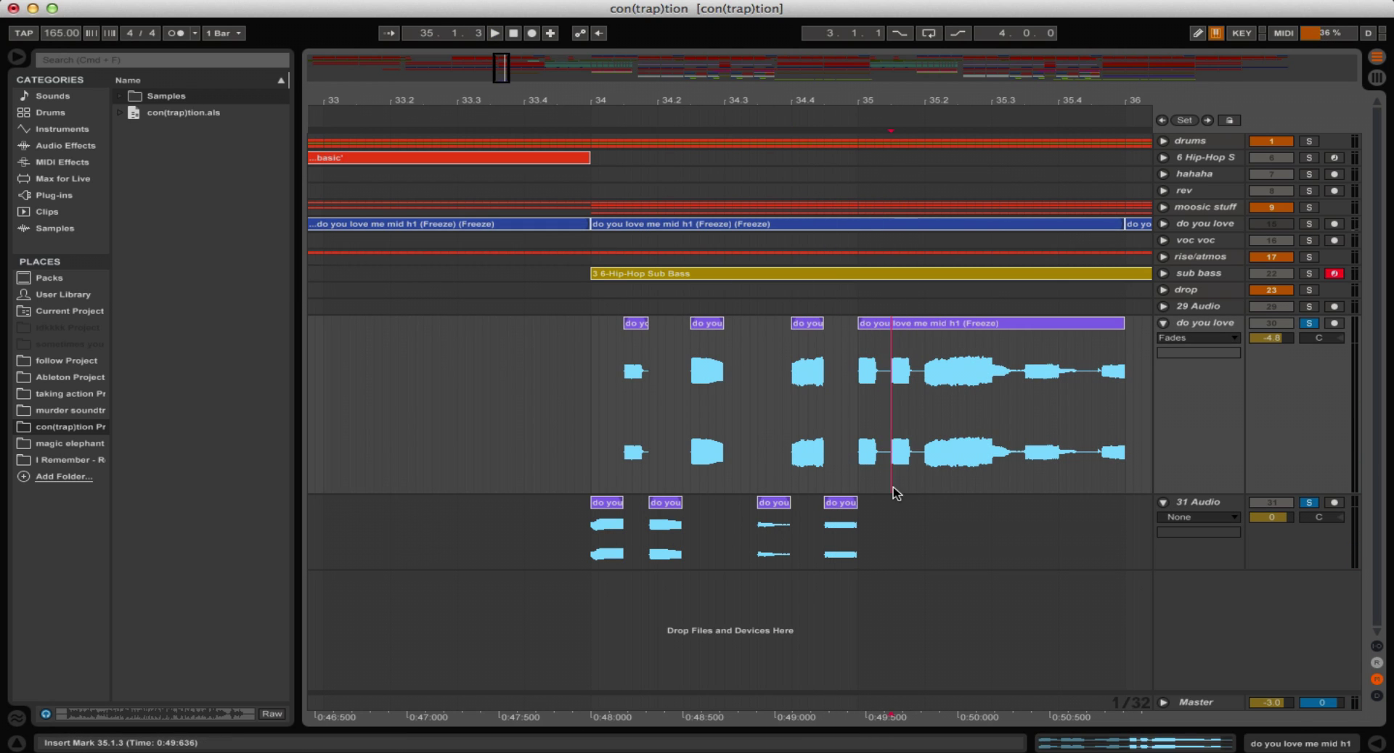
pyautogui.moveTo(898, 330); pyautogui.dragTo(900, 524)
pyautogui.click(943, 324)
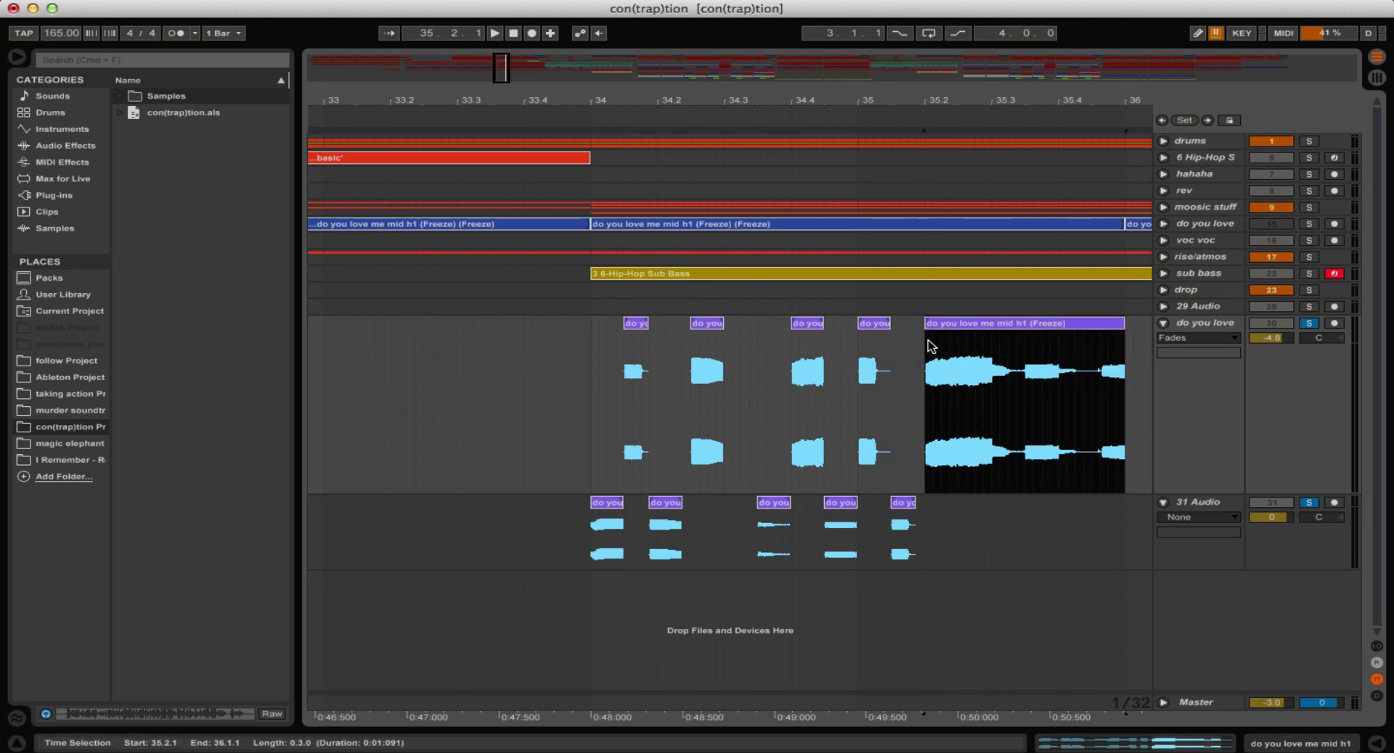
pyautogui.press('space')
pyautogui.press('space')
# Step: Split the long vocal clip at 35.2.3 and move the part up to 35.3.1 down to 31 Audio
pyautogui.click(965, 498)
pyautogui.click(964, 488)
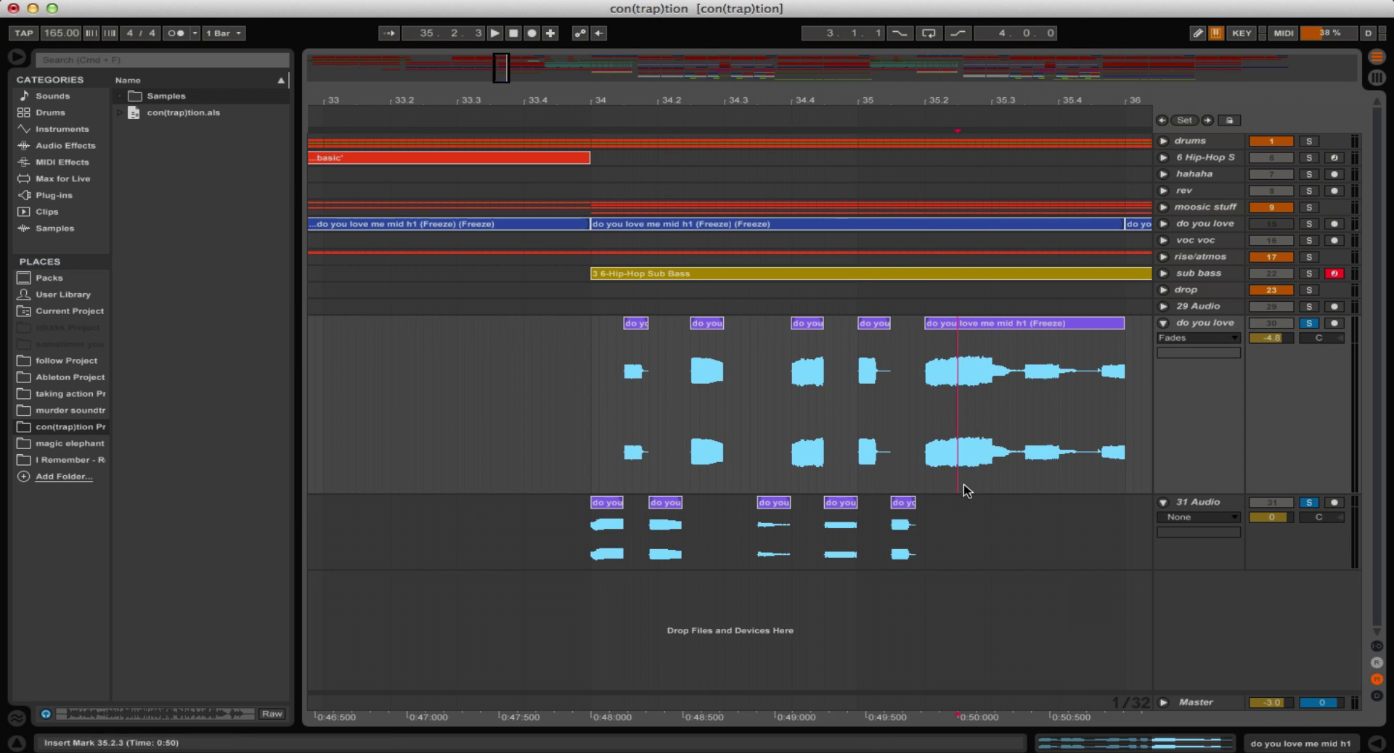
pyautogui.moveTo(963, 487); pyautogui.dragTo(988, 477)
pyautogui.press('space')
pyautogui.click(1005, 324)
pyautogui.press('space')
pyautogui.moveTo(975, 324); pyautogui.dragTo(1074, 486)
pyautogui.click(966, 489)
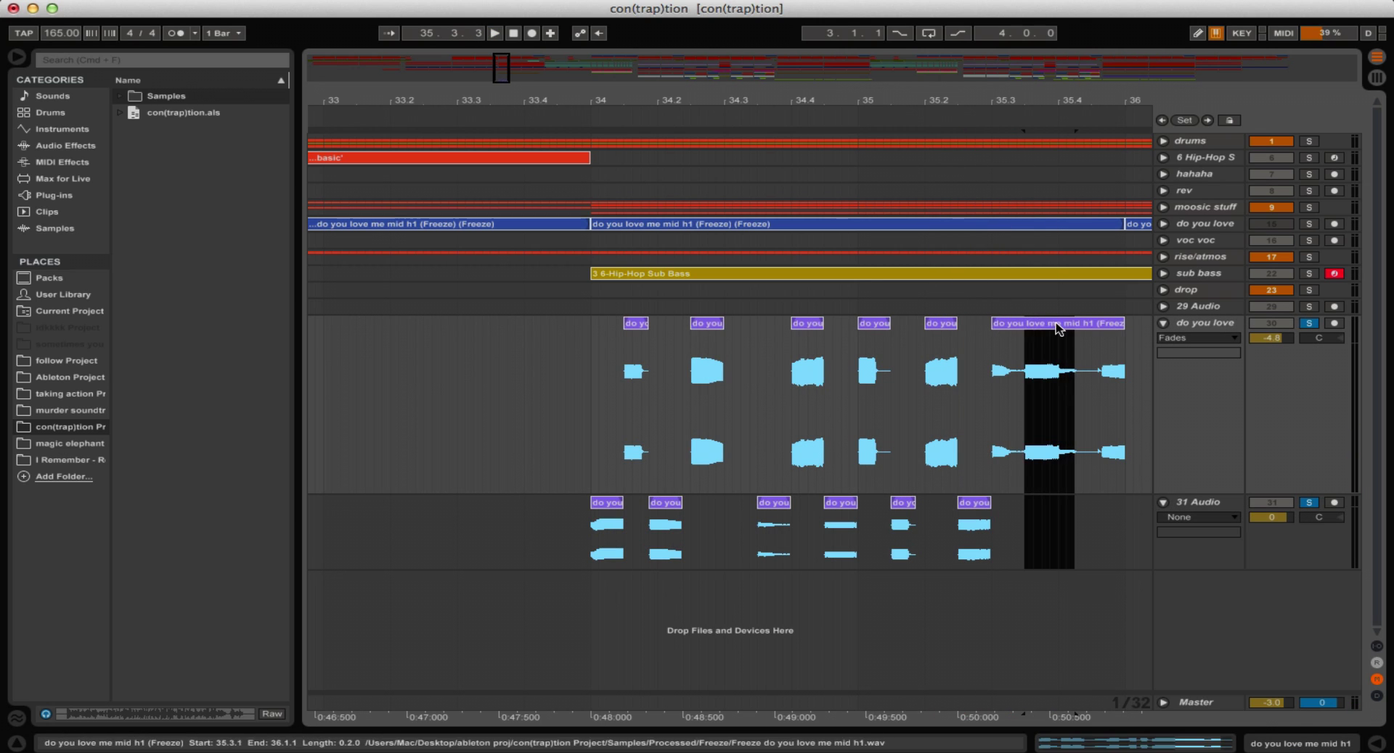
# Step: Move the remaining alternate slices at 35.3.3 and 35.4.3 down to 31 Audio
pyautogui.moveTo(1054, 324)
pyautogui.mouseDown()
pyautogui.moveTo(1048, 505)
pyautogui.moveTo(1060, 534)
pyautogui.moveTo(1064, 325)
pyautogui.mouseUp()
pyautogui.press('space')
pyautogui.moveTo(1108, 323); pyautogui.dragTo(1111, 521)
pyautogui.click(1127, 537)
pyautogui.press('space')
# Step: Turn off solo on 31 Audio and the flattened vocal track, and select individual slices near 34.1 on both tracks
pyautogui.click(1309, 503)
pyautogui.click(1309, 323)
pyautogui.click(562, 325)
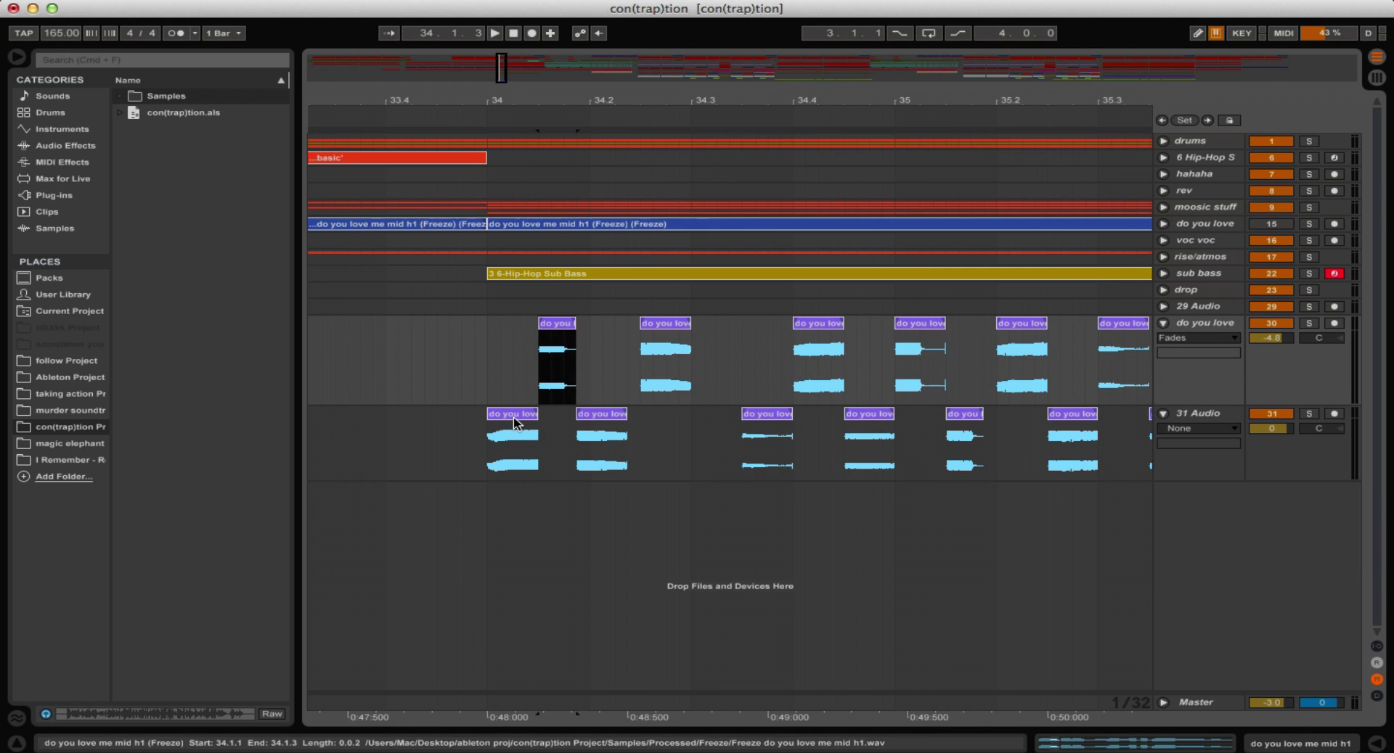
pyautogui.click(514, 414)
pyautogui.click(607, 414)
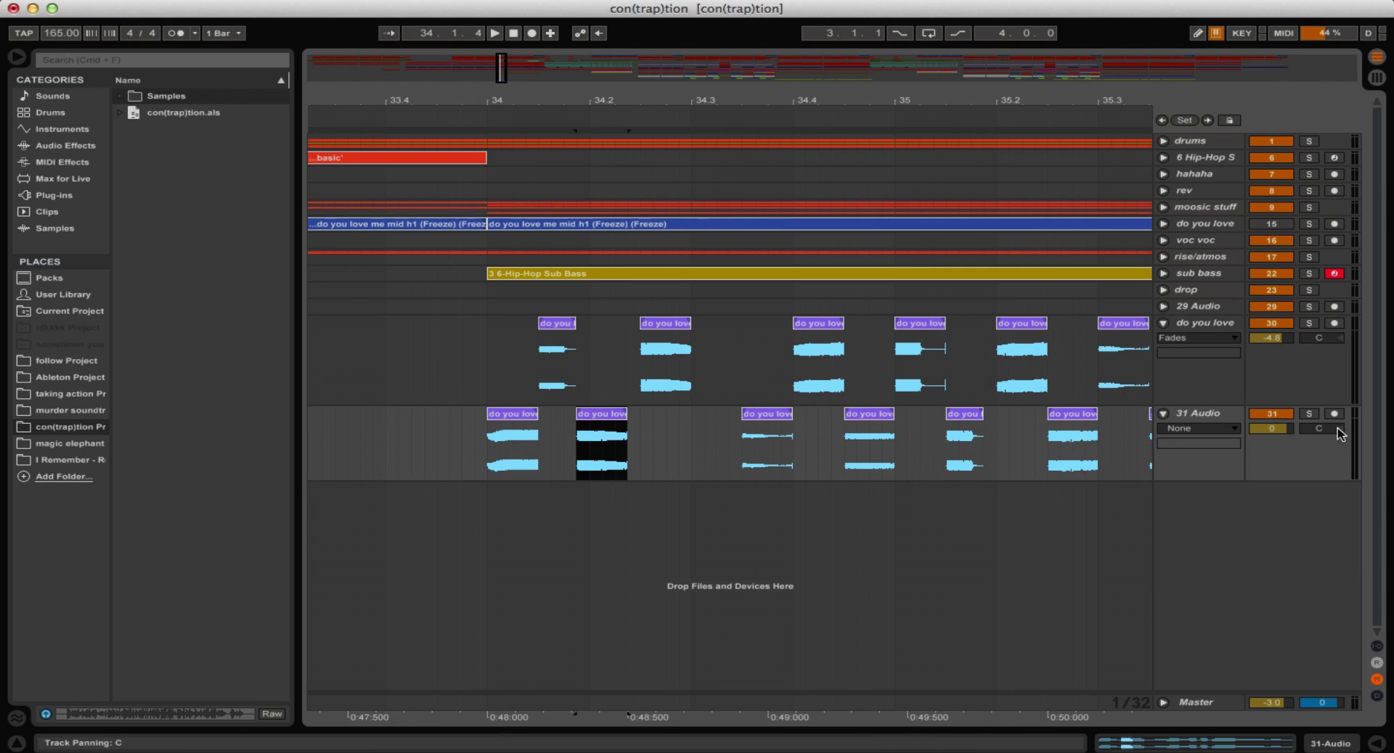
# Step: Play 31 Audio soloed from its first slice at 34.1.1 to hear the separated slices
pyautogui.click(519, 419)
pyautogui.press('space')
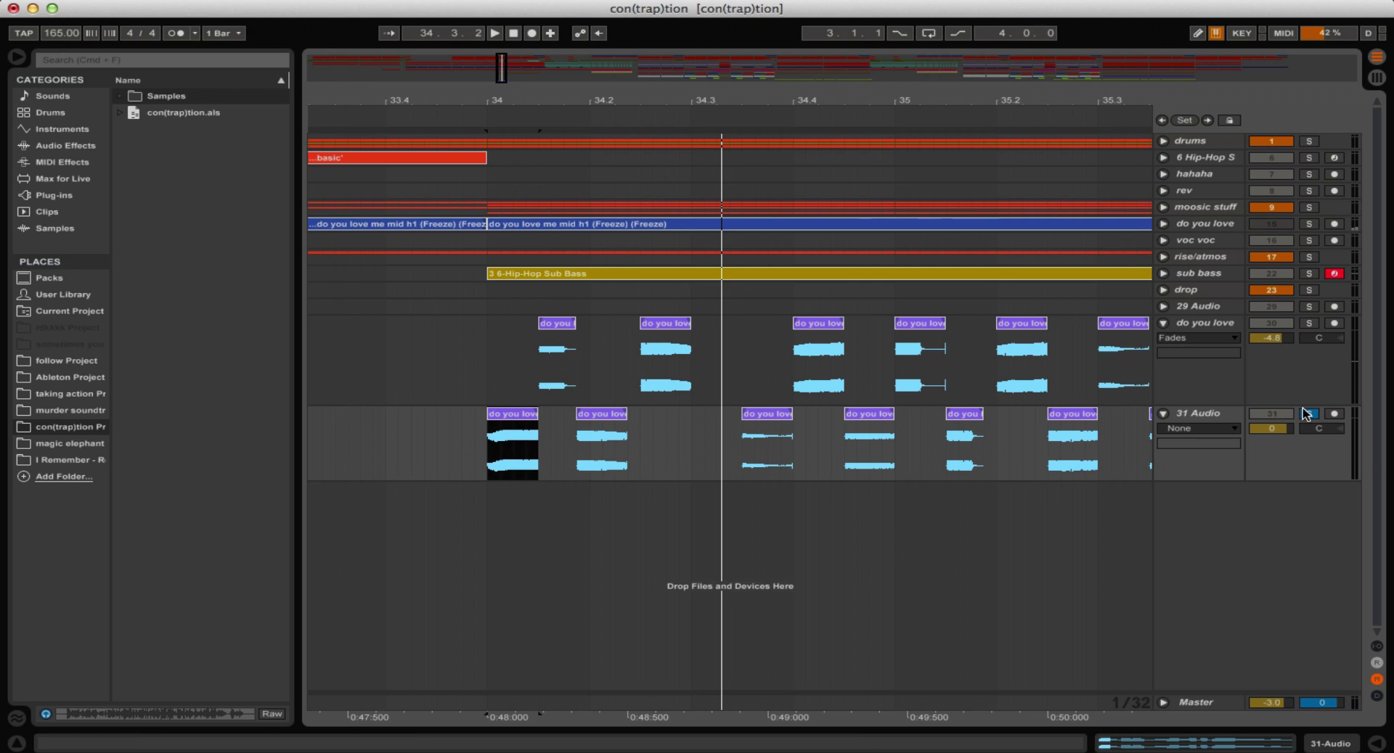
pyautogui.click(1304, 414)
pyautogui.click(657, 326)
pyautogui.click(684, 341)
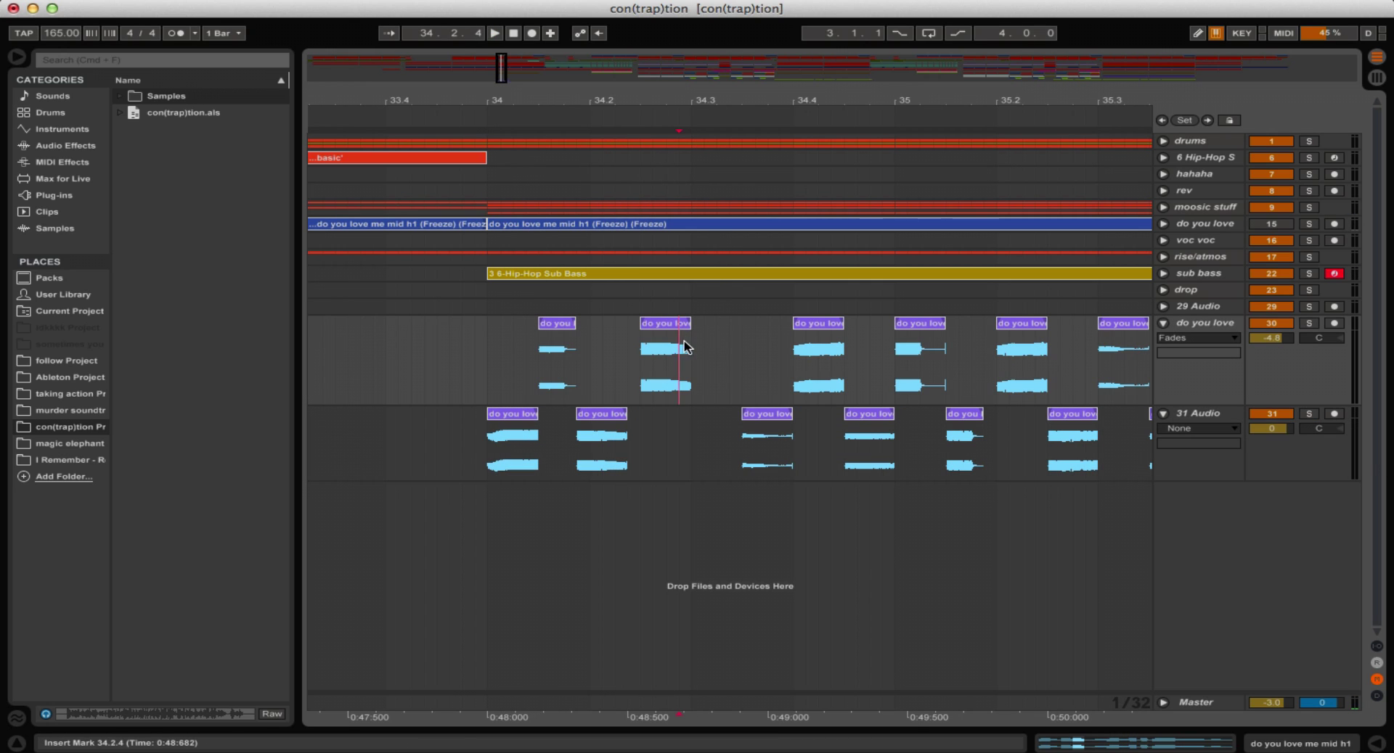
# Step: Examine the Transpose setting of the first slice on 31 Audio, and solo that track to listen to it
pyautogui.click(523, 411)
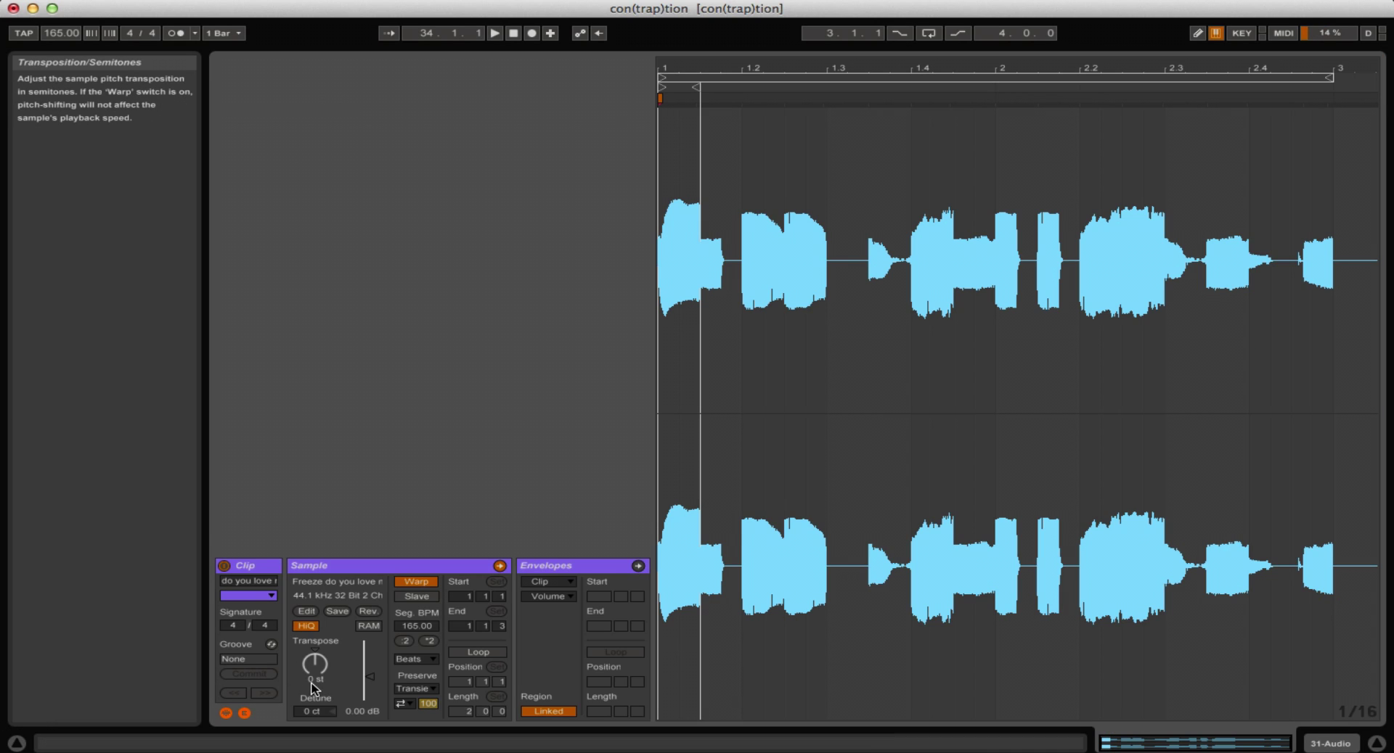
pyautogui.click(1377, 743)
pyautogui.click(1304, 414)
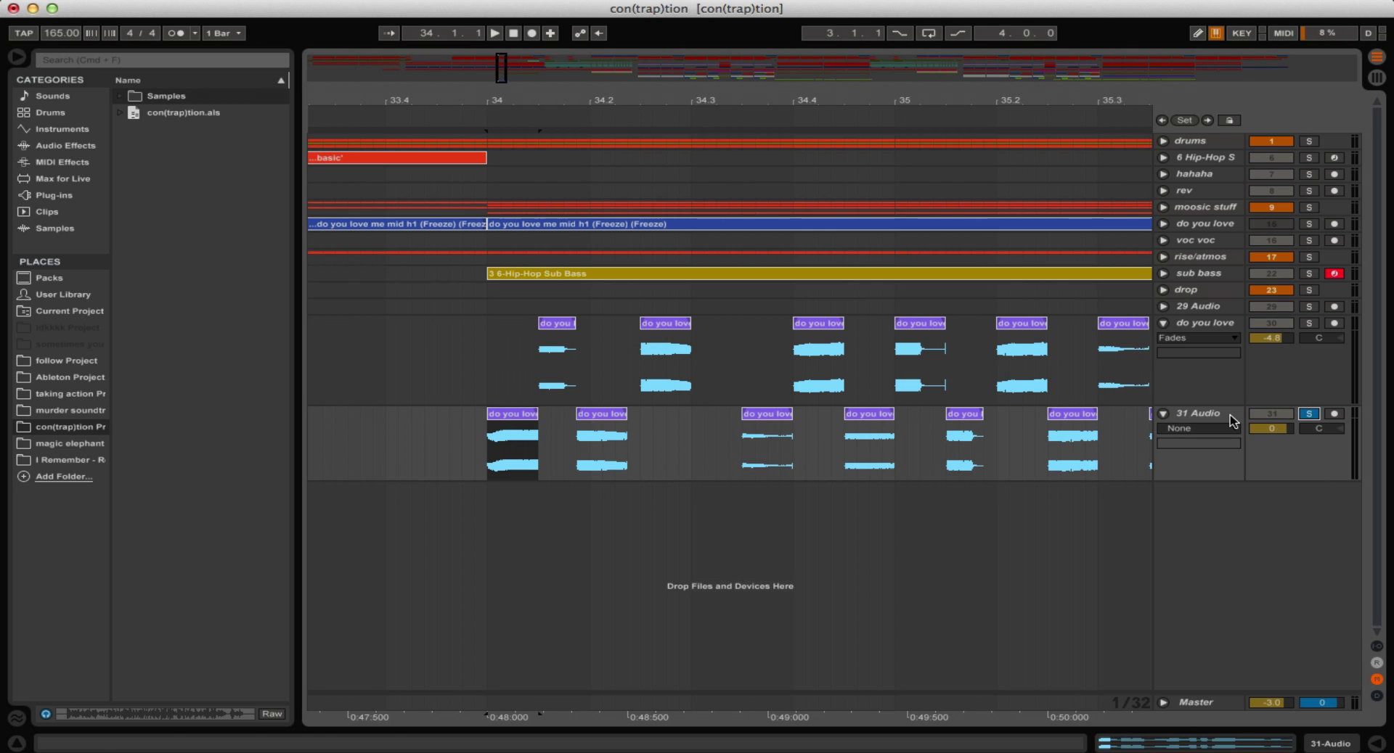
pyautogui.doubleClick(503, 416)
pyautogui.press('space')
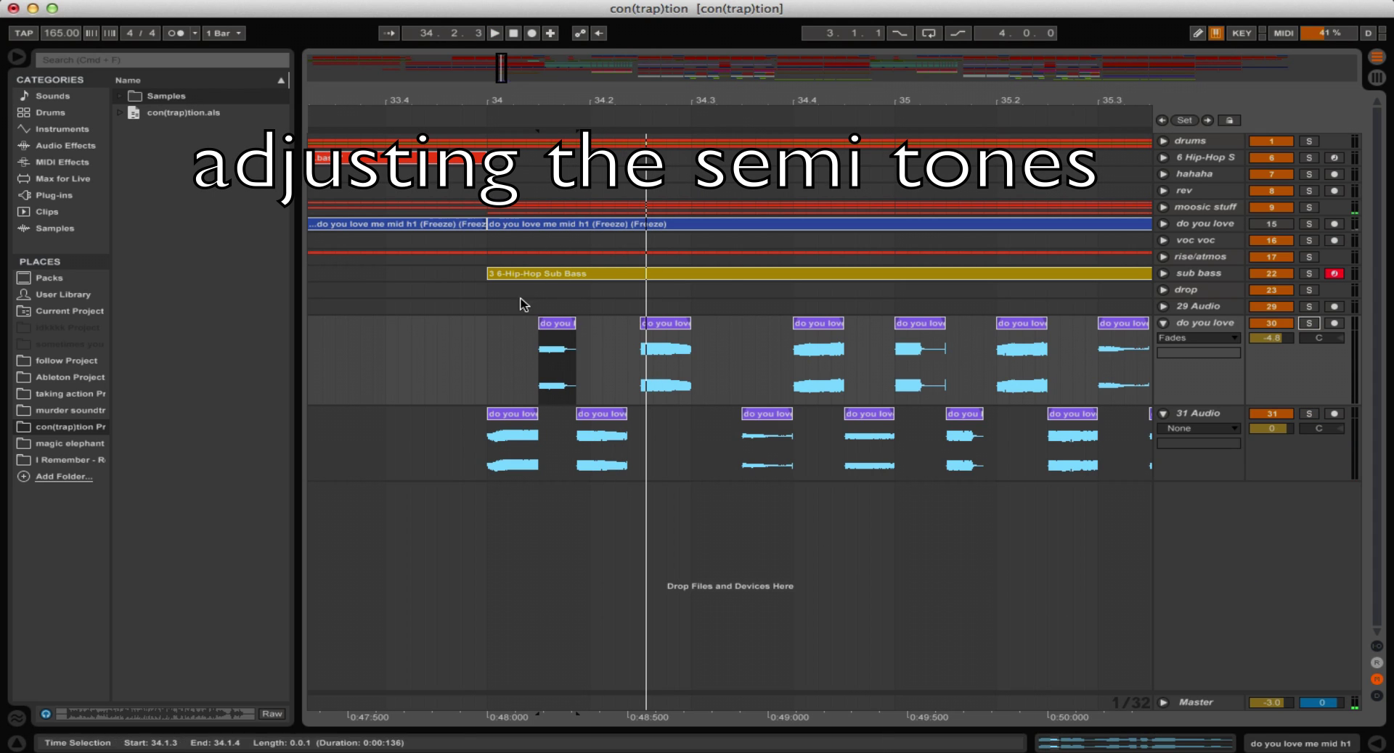
# Step: Play the slices on both vocal tracks from 34.1 with the tracks soloed, and turn solo off again
pyautogui.click(556, 355)
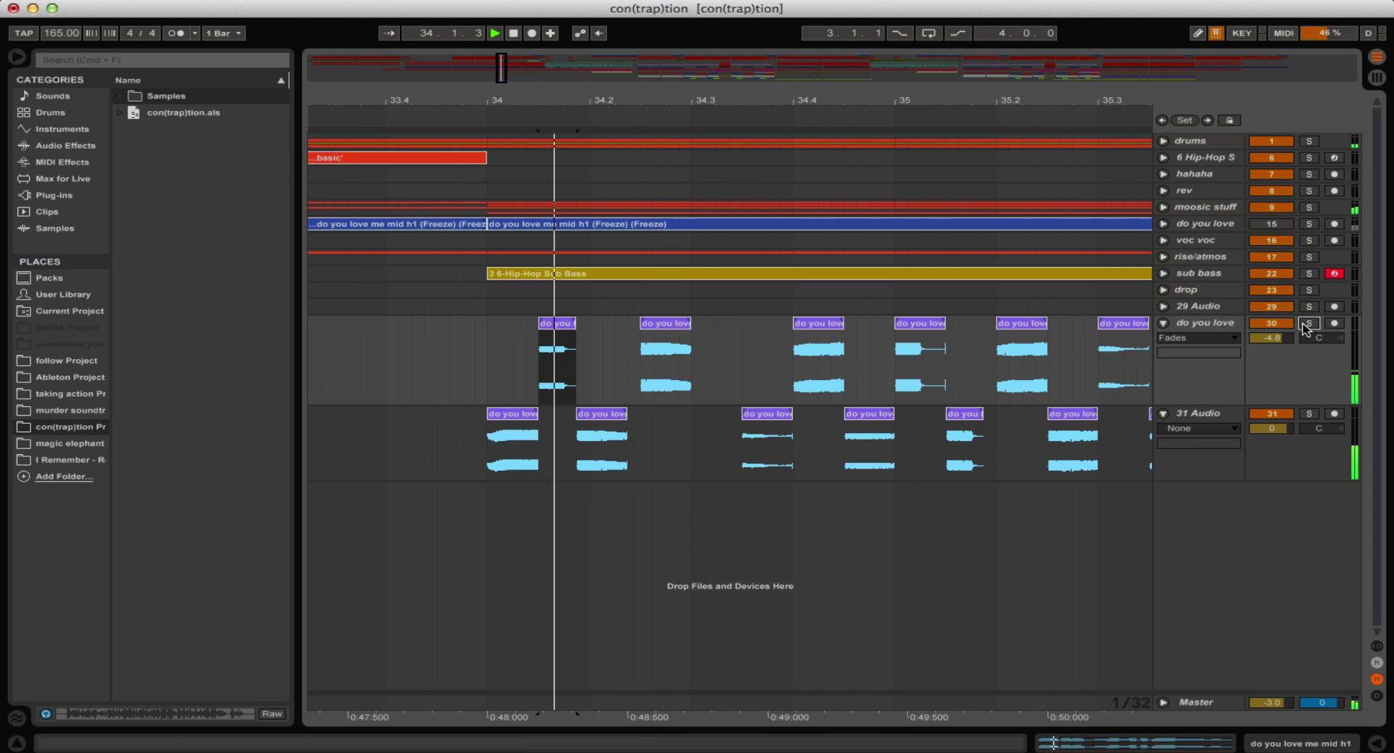
pyautogui.click(515, 416)
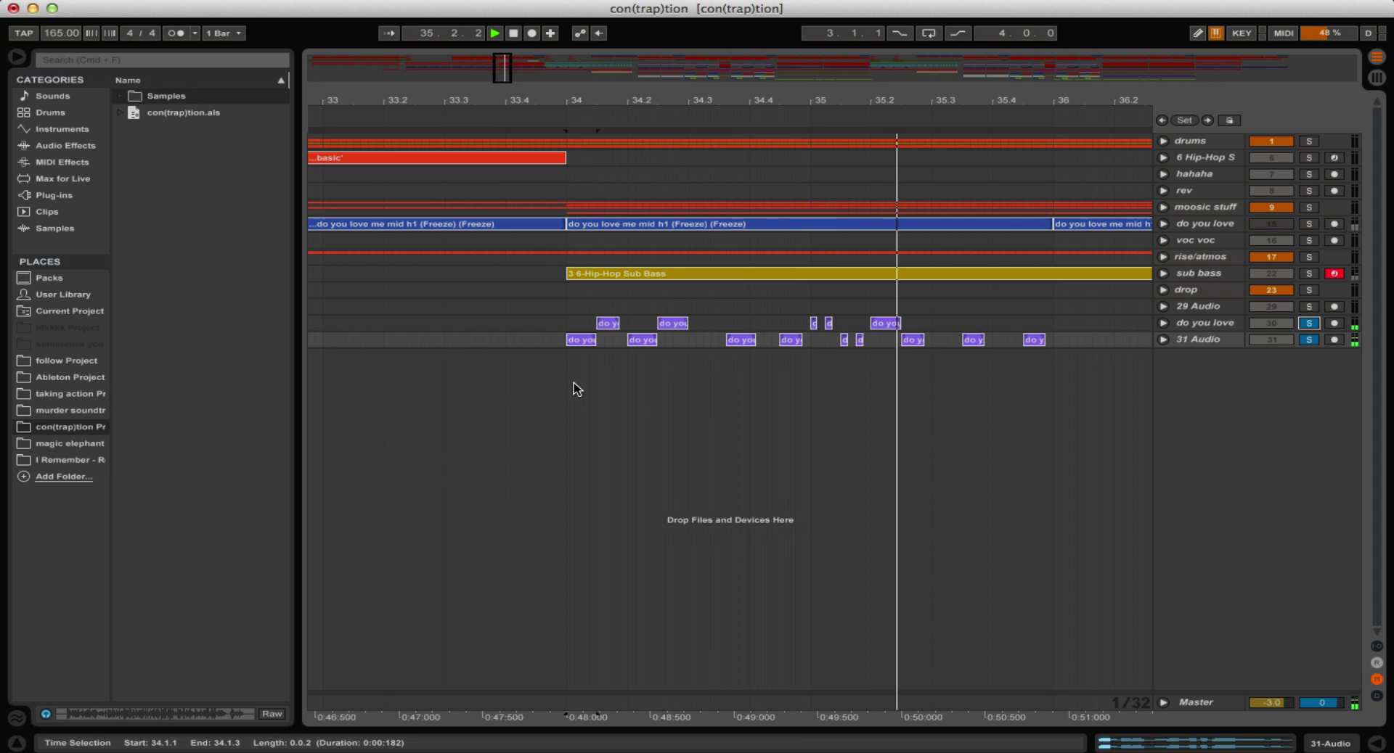
pyautogui.press('space')
pyautogui.click(1308, 339)
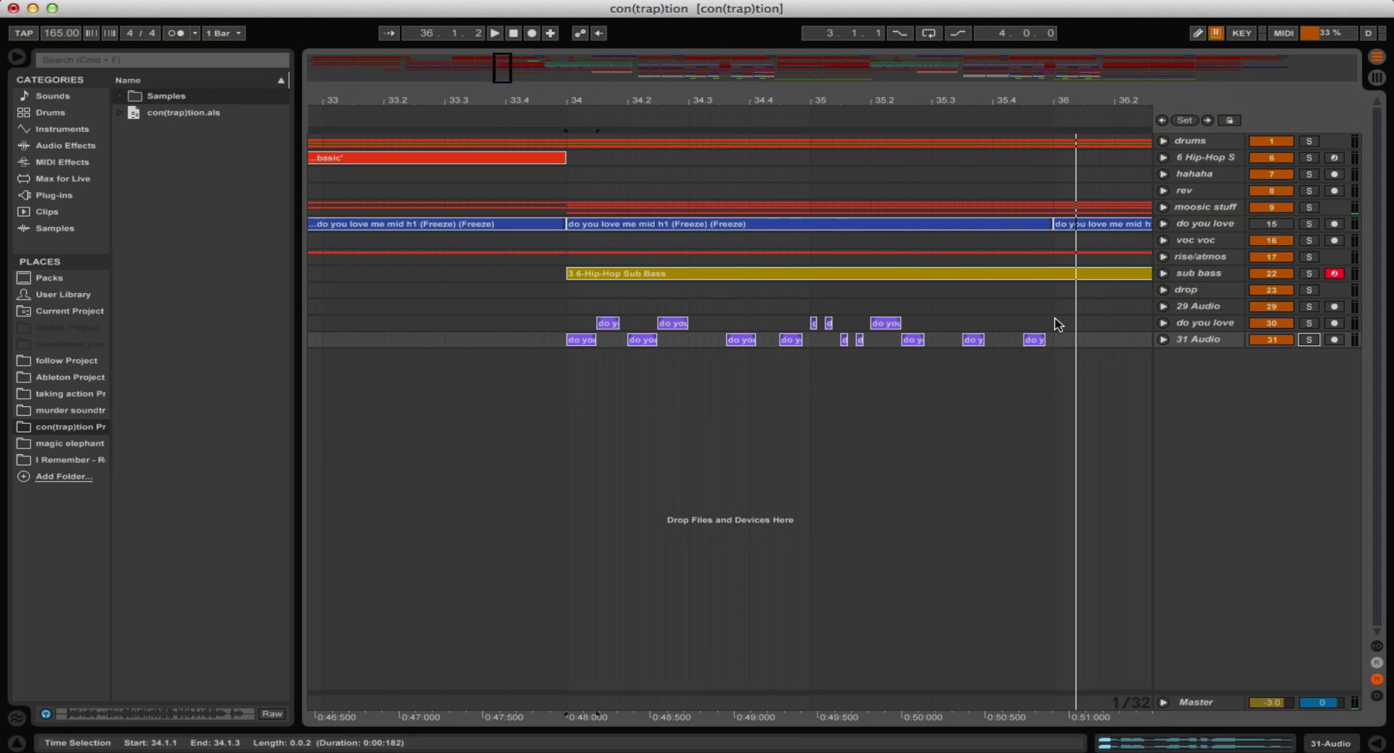
# Step: Select the slices on both vocal tracks from 34.1.1 to 36.1.1, and the frozen vocal clip on the earlier do you love track
pyautogui.moveTo(1056, 324); pyautogui.dragTo(586, 361)
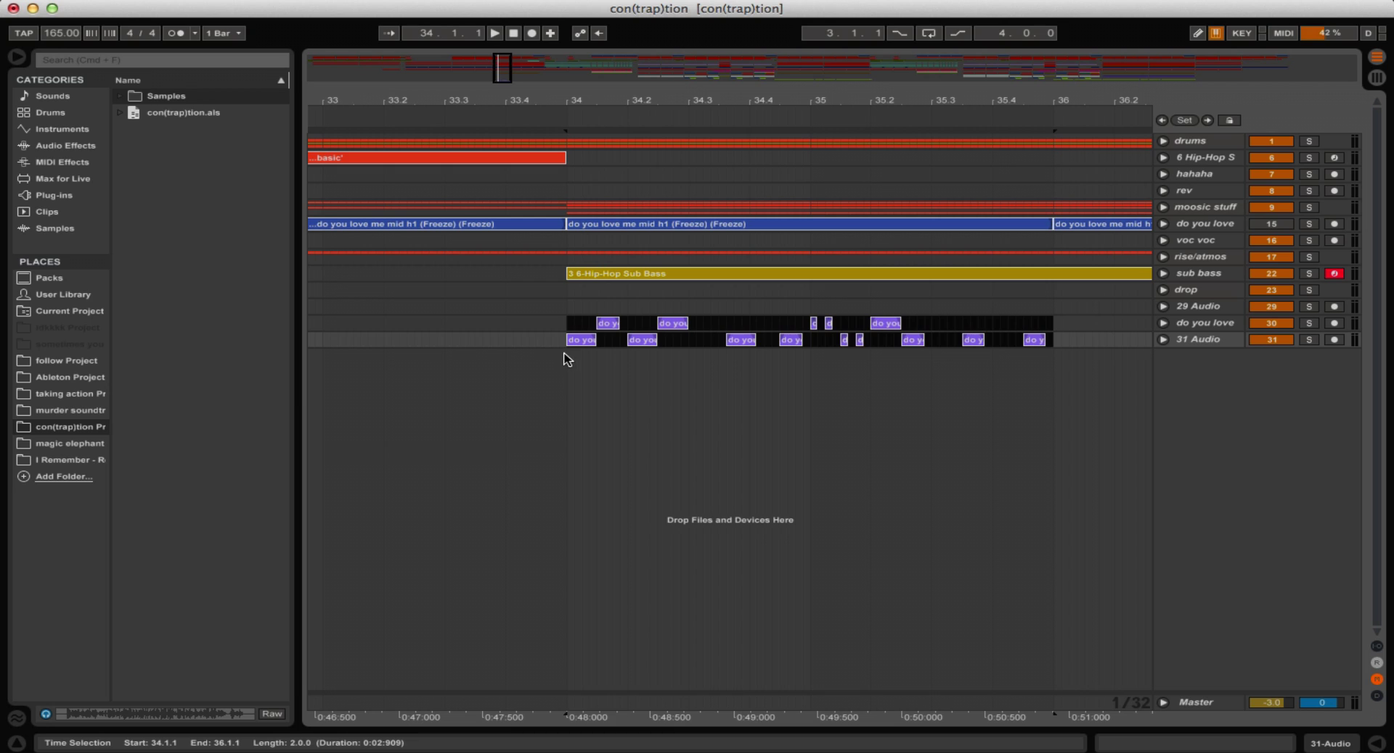
pyautogui.click(580, 354)
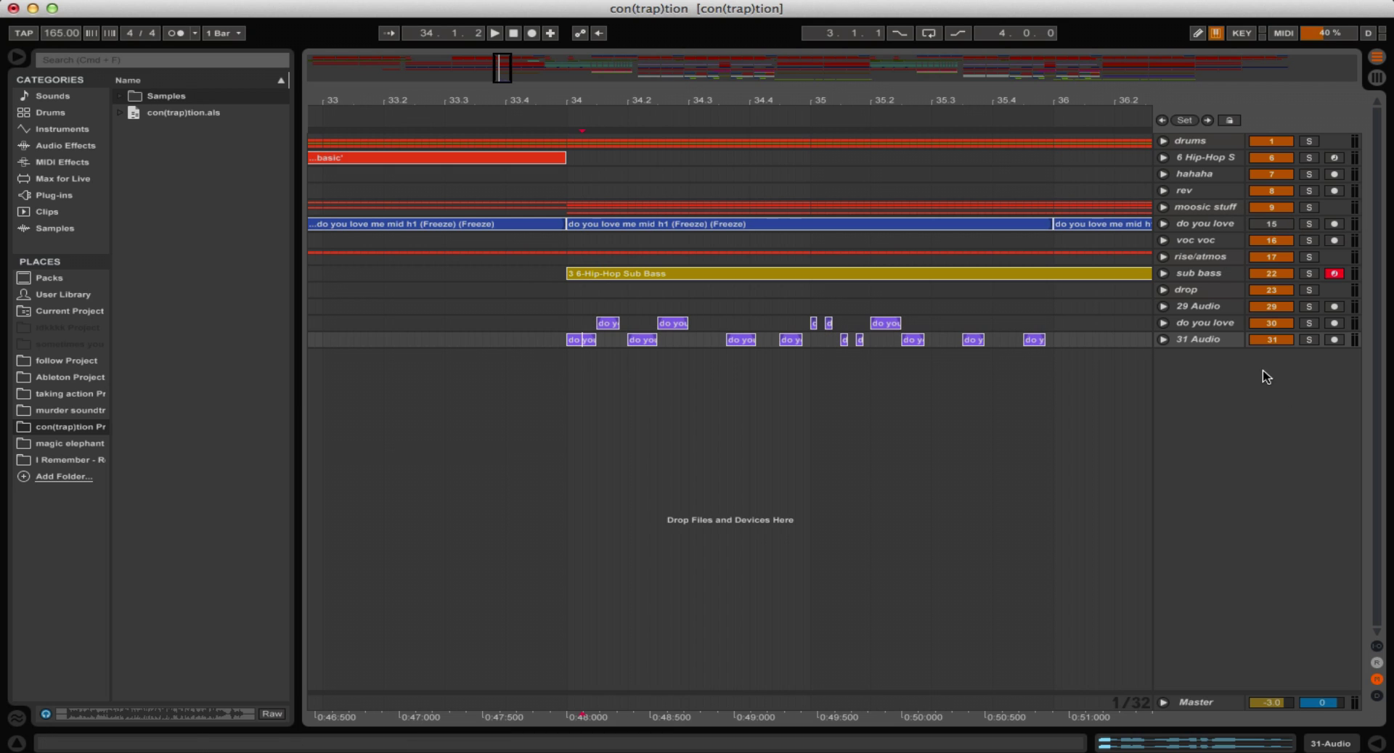
pyautogui.click(964, 238)
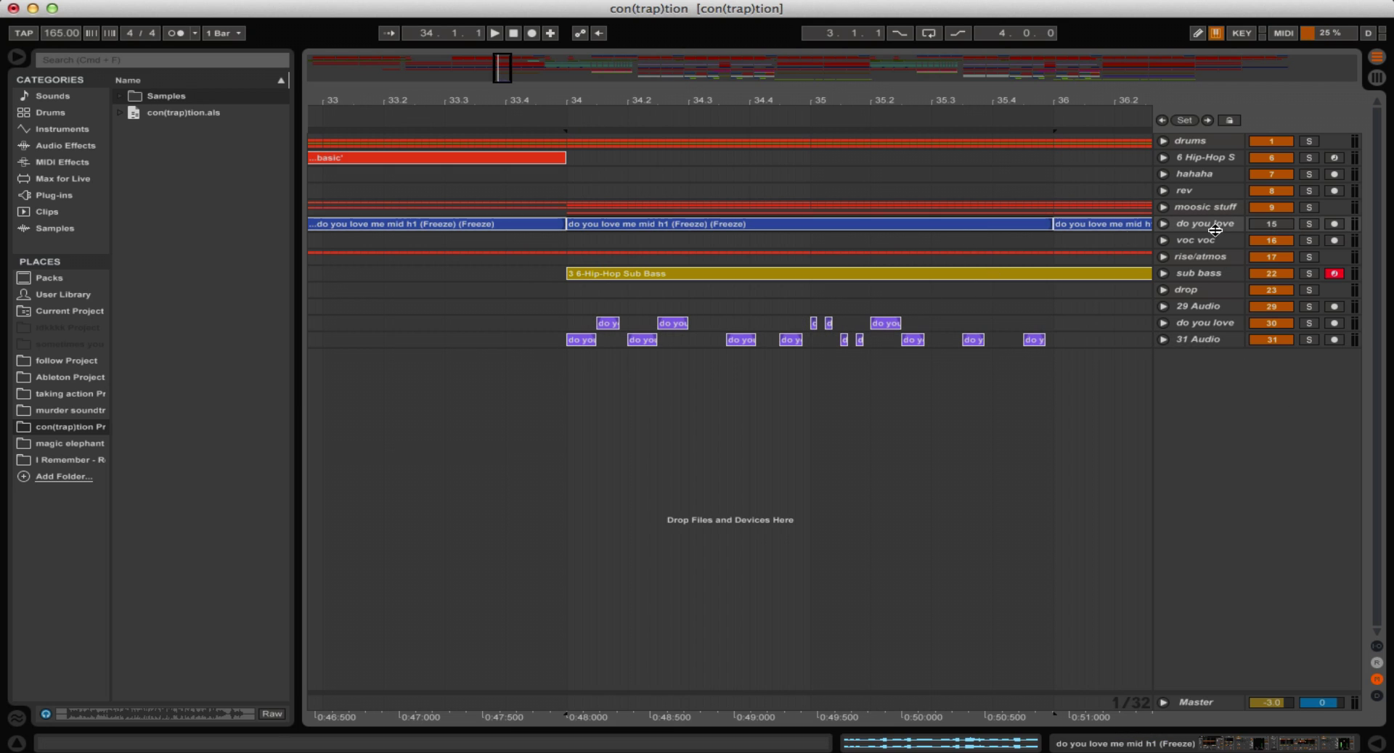
# Step: Play the earlier frozen do you love track soloed from 34.1.1, turn its solo off, and examine its effects chain
pyautogui.click(1306, 227)
pyautogui.press('space')
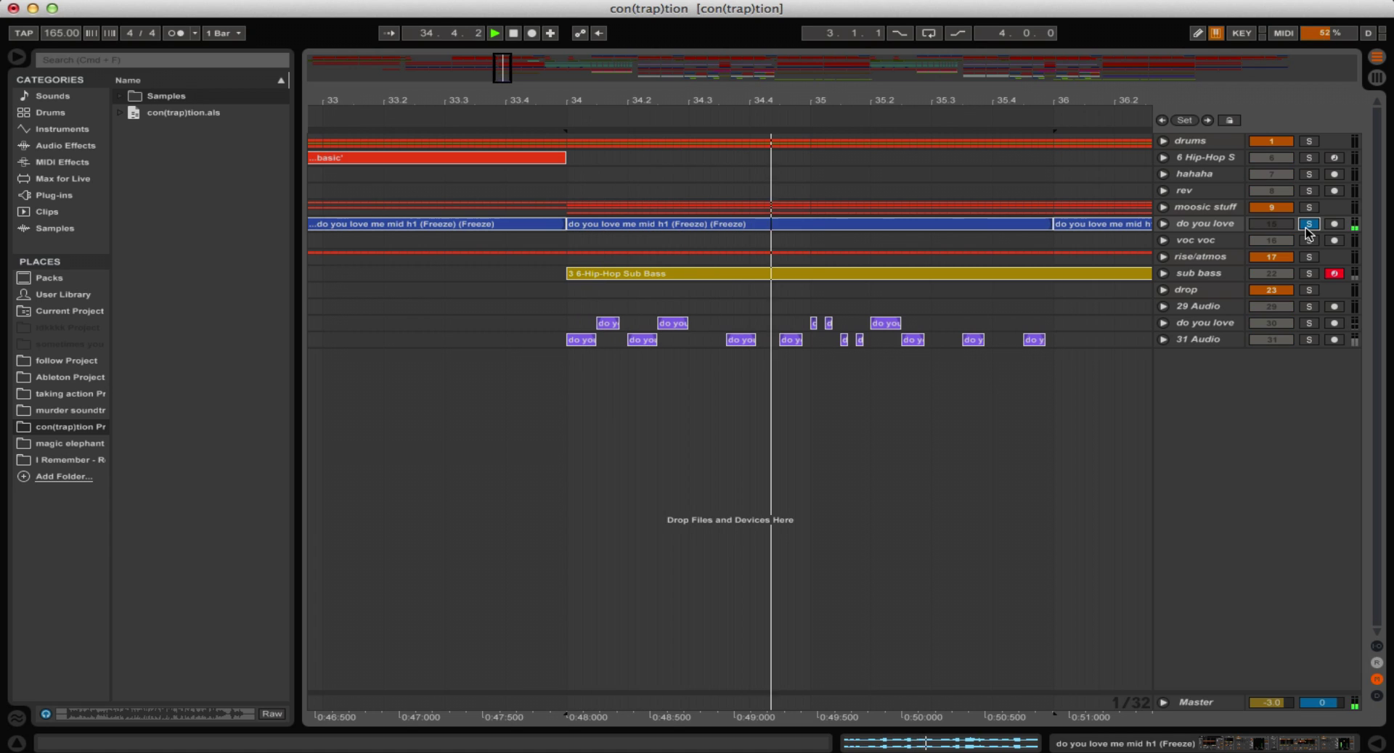
pyautogui.click(1309, 224)
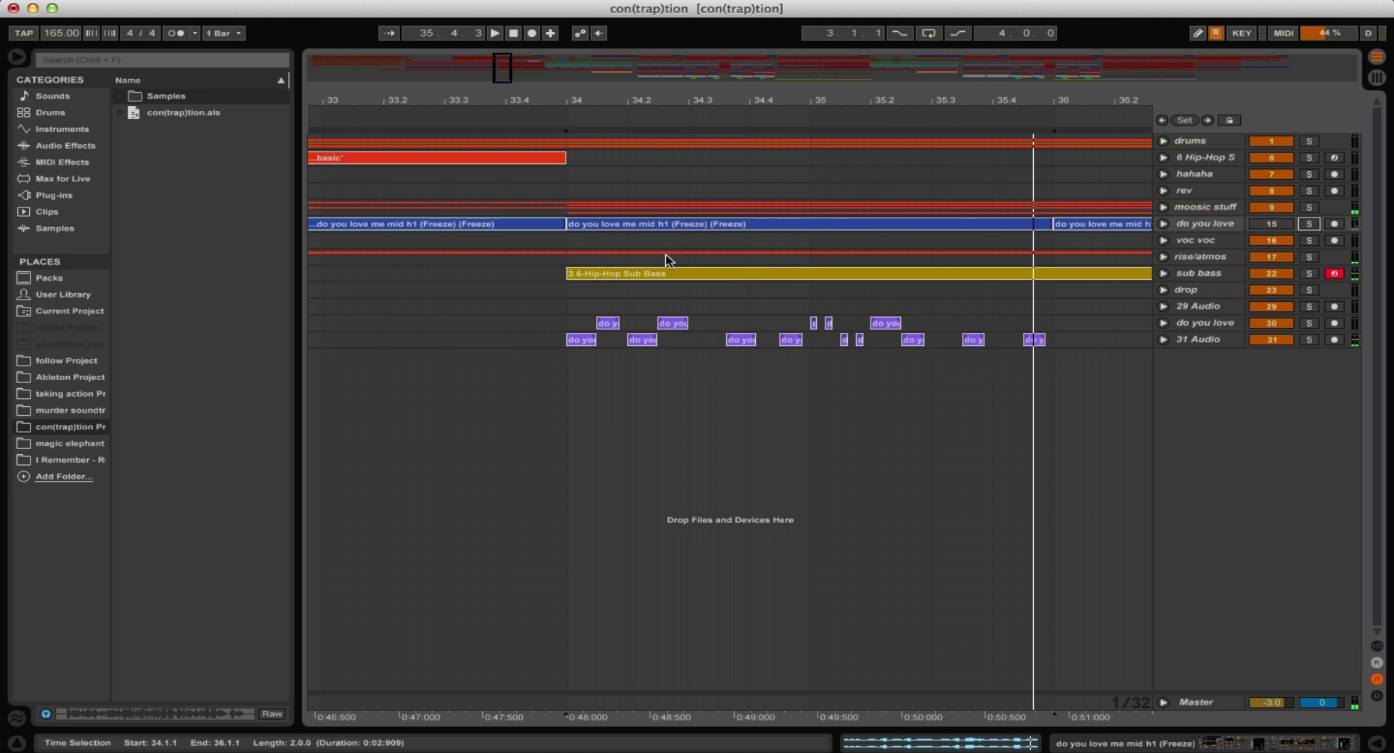
pyautogui.doubleClick(1191, 226)
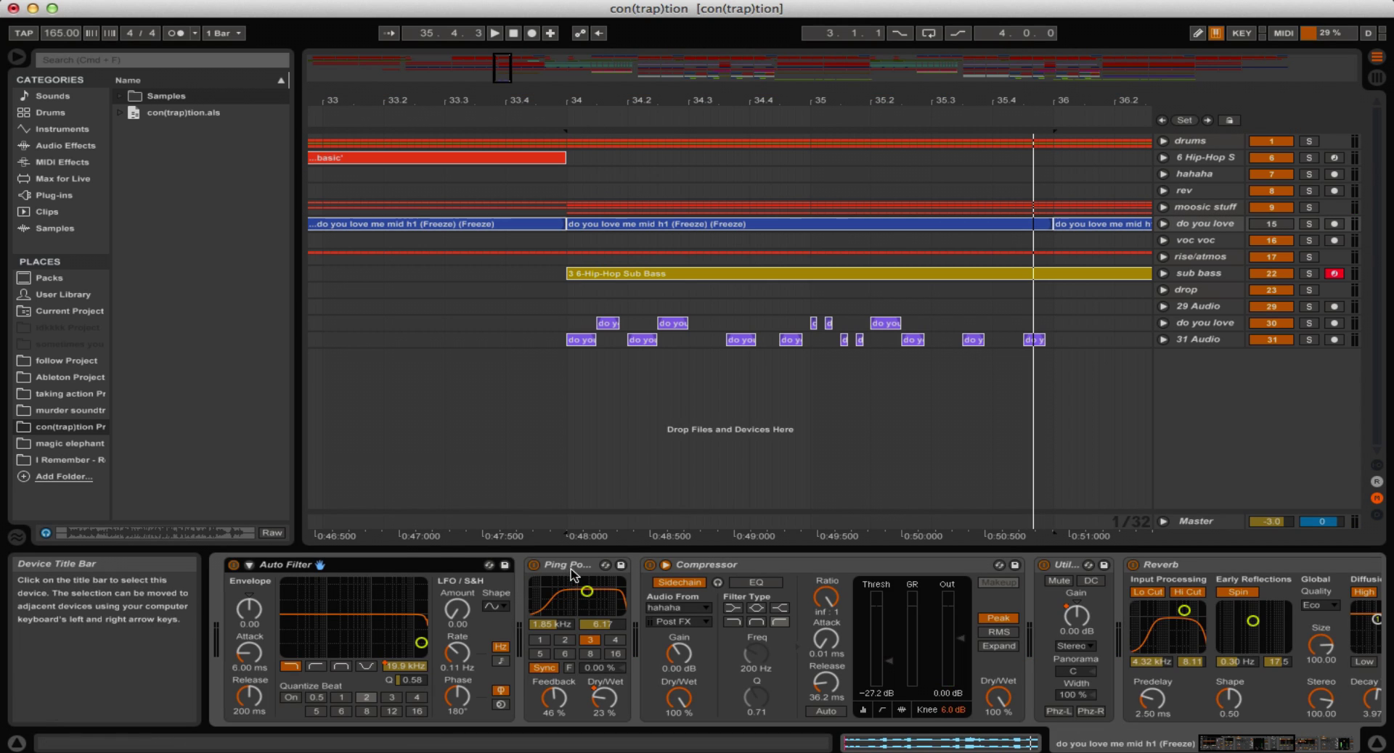
pyautogui.hscroll(10, 633, 561)
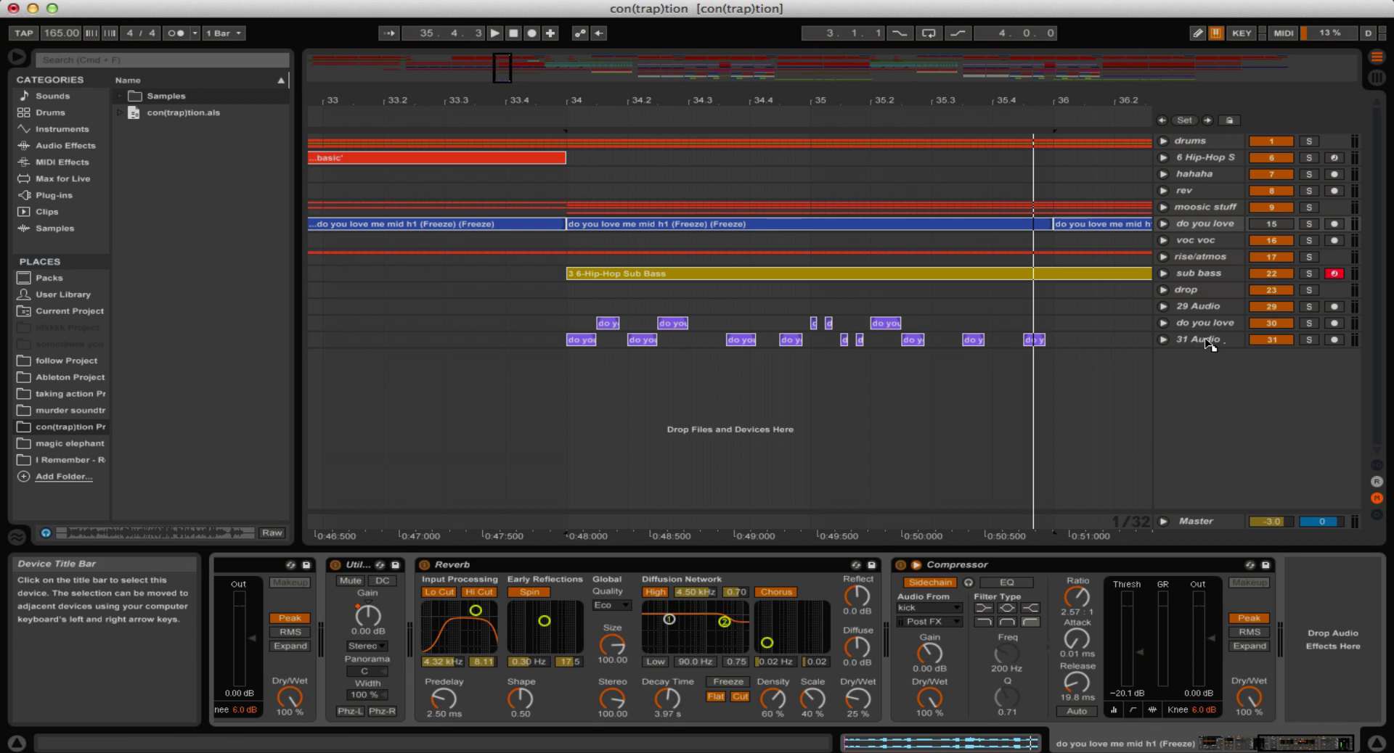
# Step: Play the slices from 34.1.1 with the lower do you love track and 31 Audio soloed to hear the chopped melody
pyautogui.press('space')
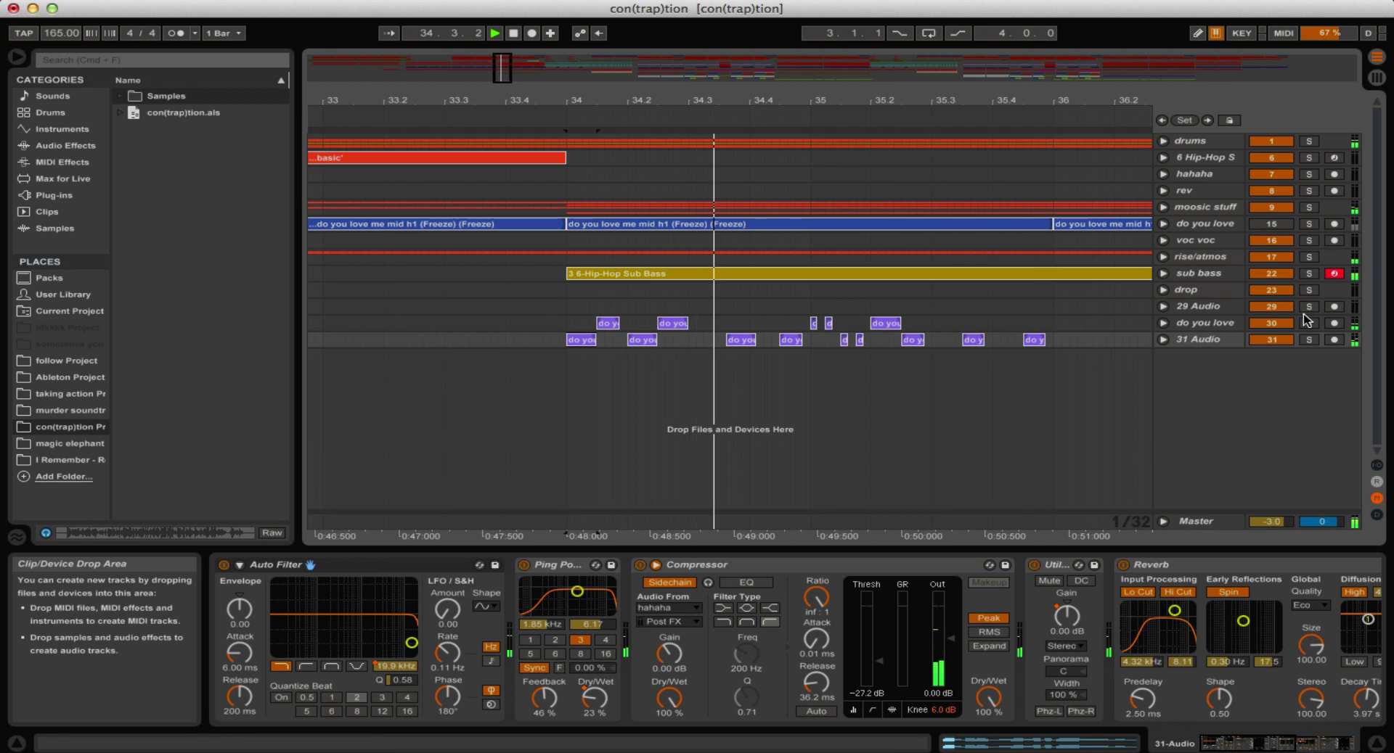
pyautogui.click(1309, 323)
pyautogui.click(1309, 340)
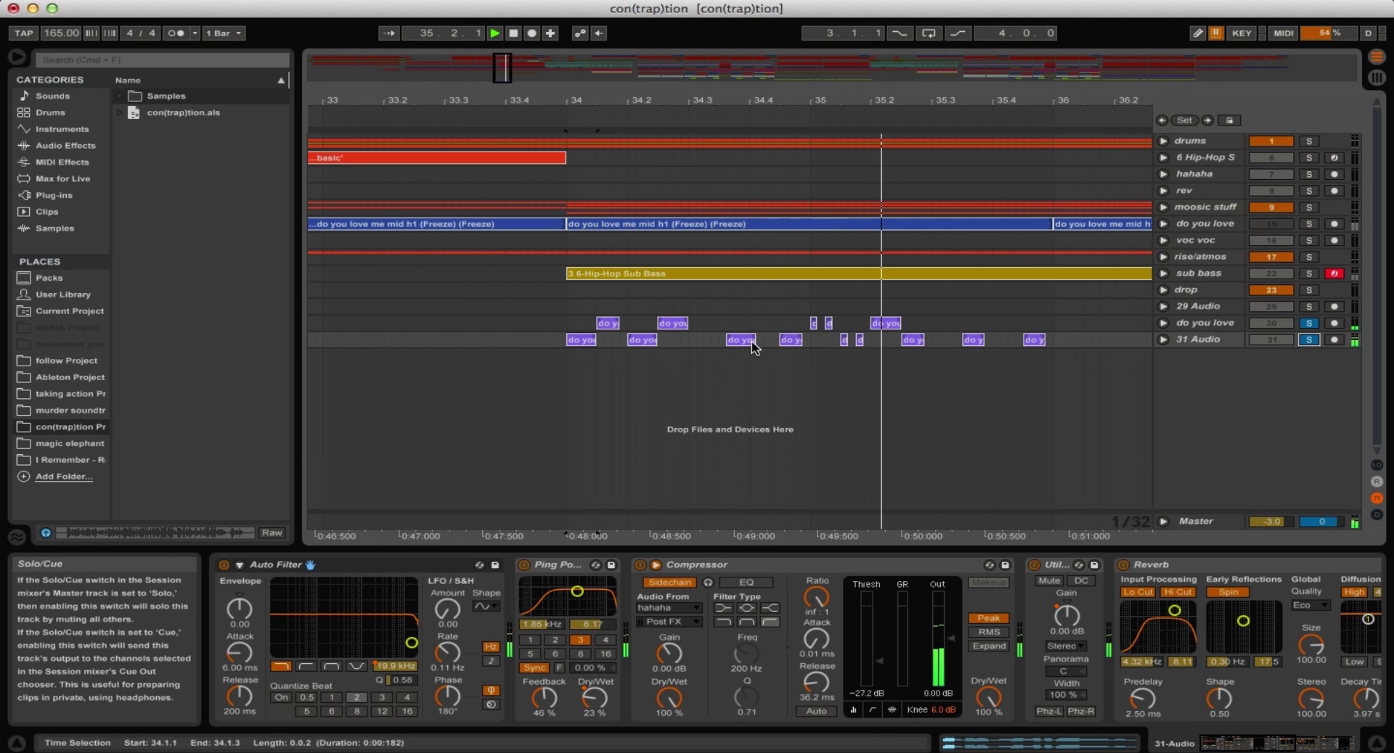
pyautogui.click(585, 341)
pyautogui.press('space')
pyautogui.press('space')
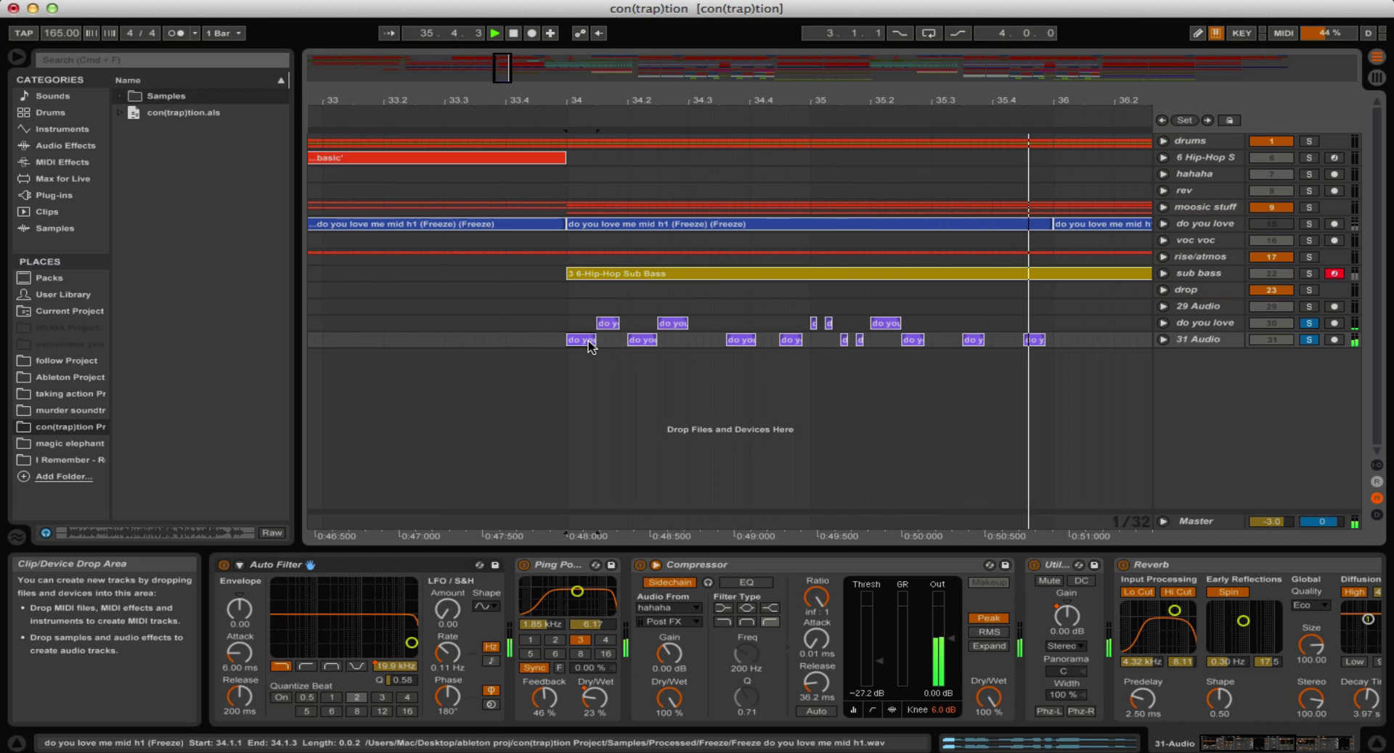
pyautogui.press('space')
# Step: Examine the effects chain on 31 Audio, from Auto Filter and Ping Pong Delay through Compressor, Utility and Reverb to the kick-sidechained Compressor
pyautogui.hscroll(-2, 591, 347)
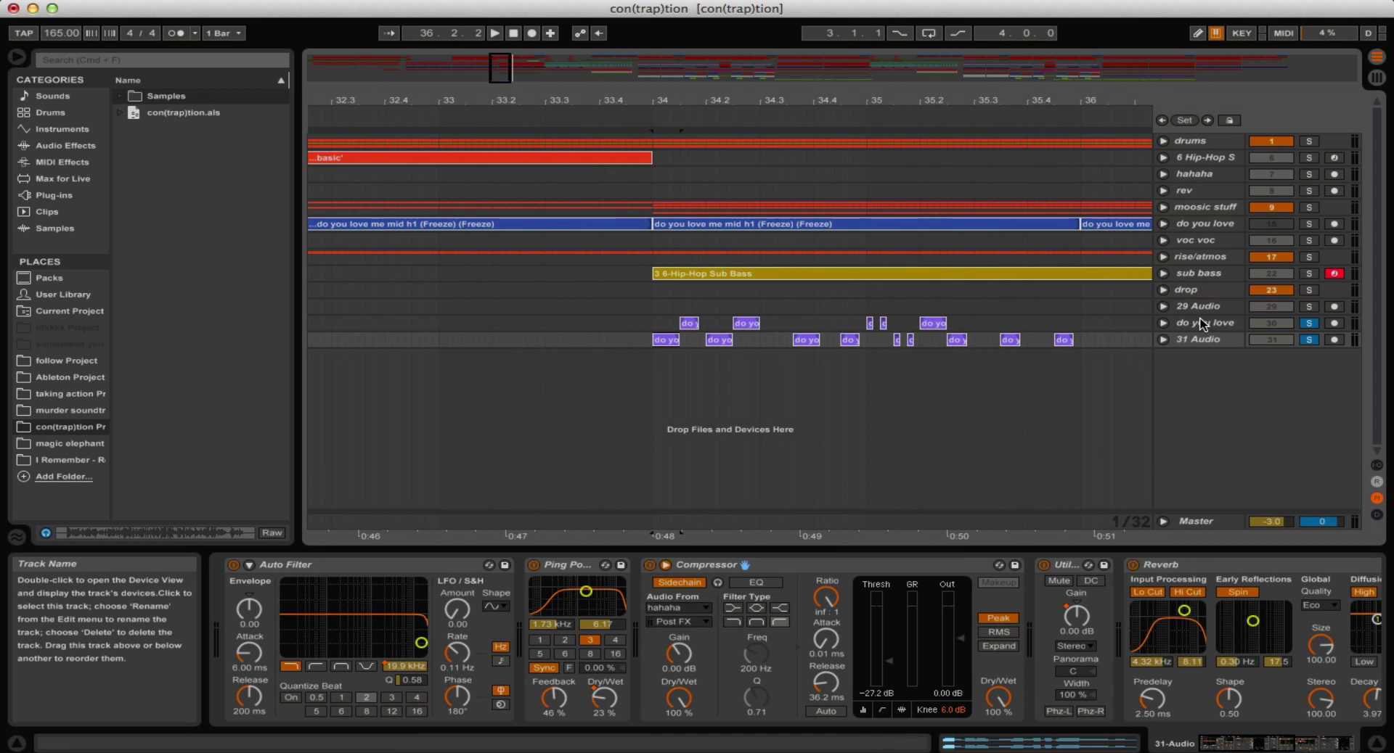
pyautogui.click(1204, 323)
pyautogui.click(1199, 338)
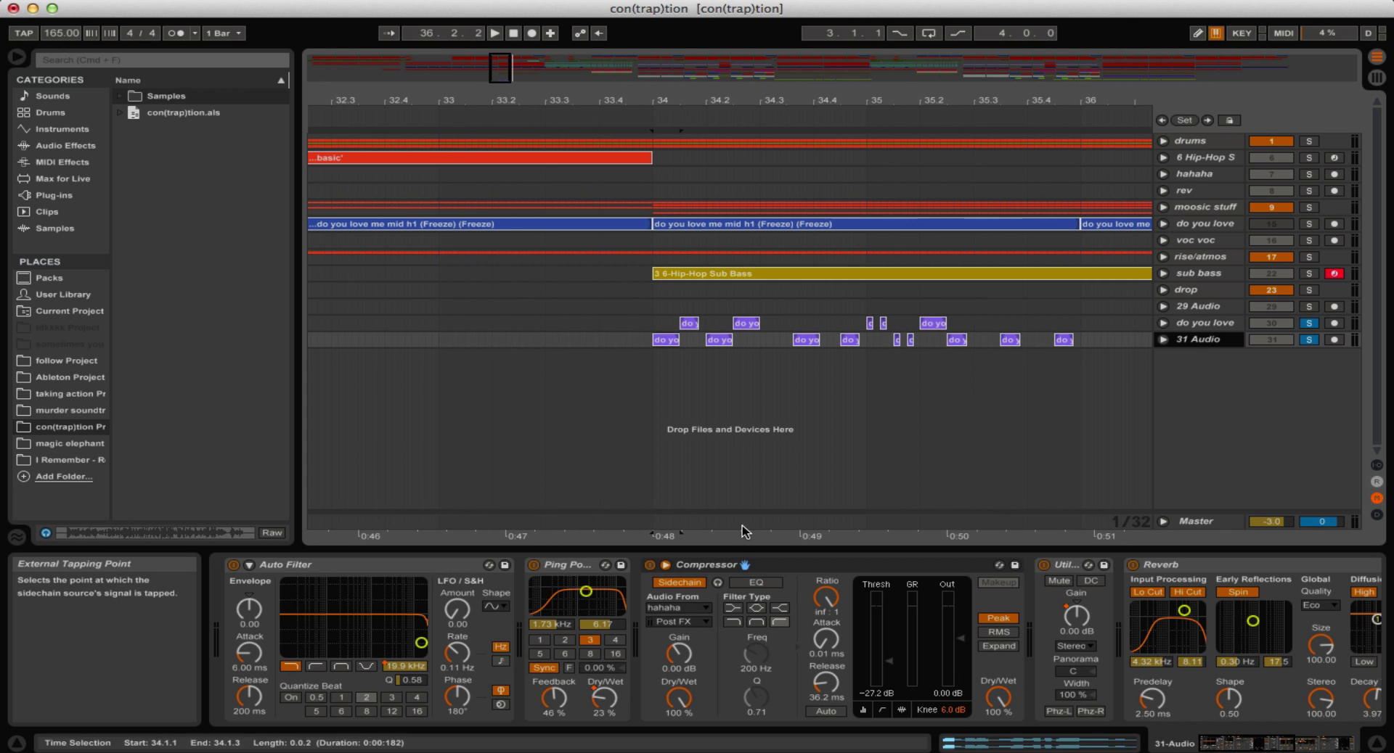
pyautogui.click(723, 568)
pyautogui.hscroll(10, 722, 568)
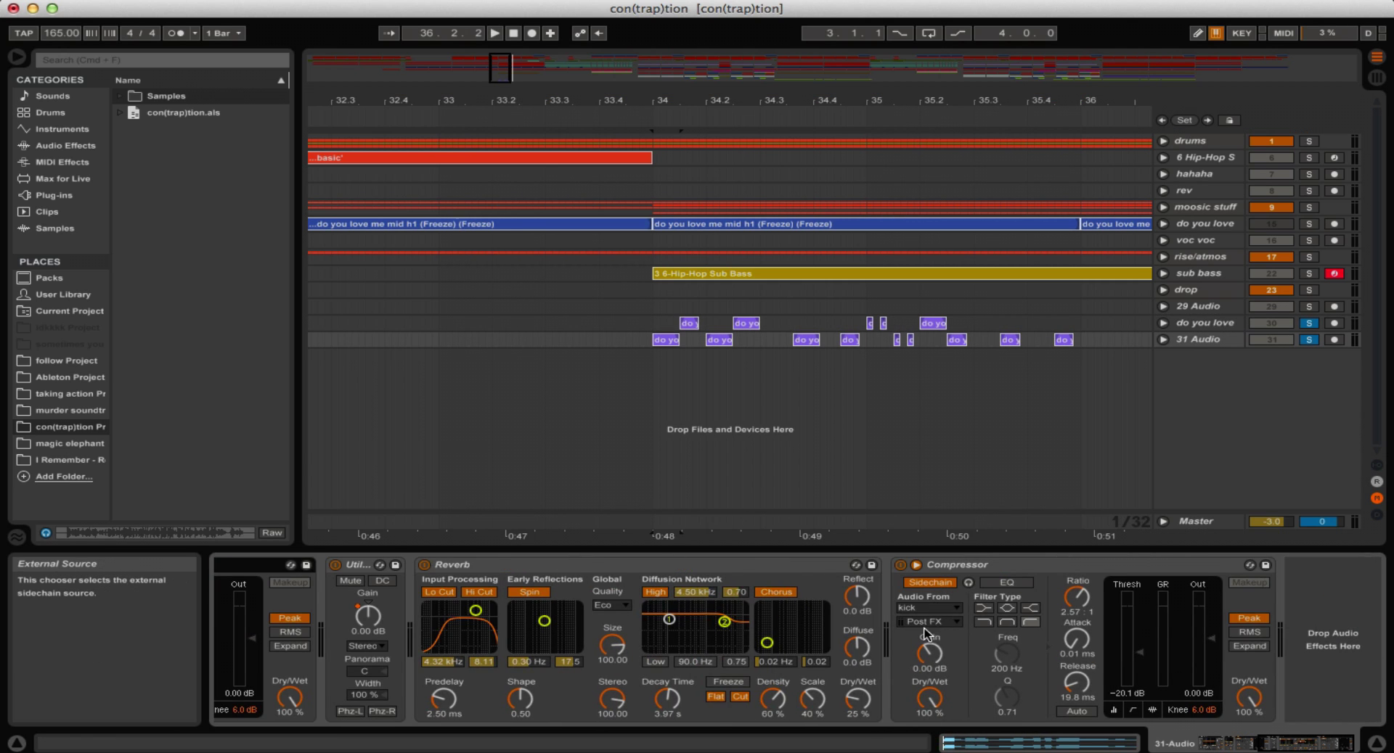
pyautogui.hscroll(-5, 828, 602)
pyautogui.hscroll(-3, 633, 608)
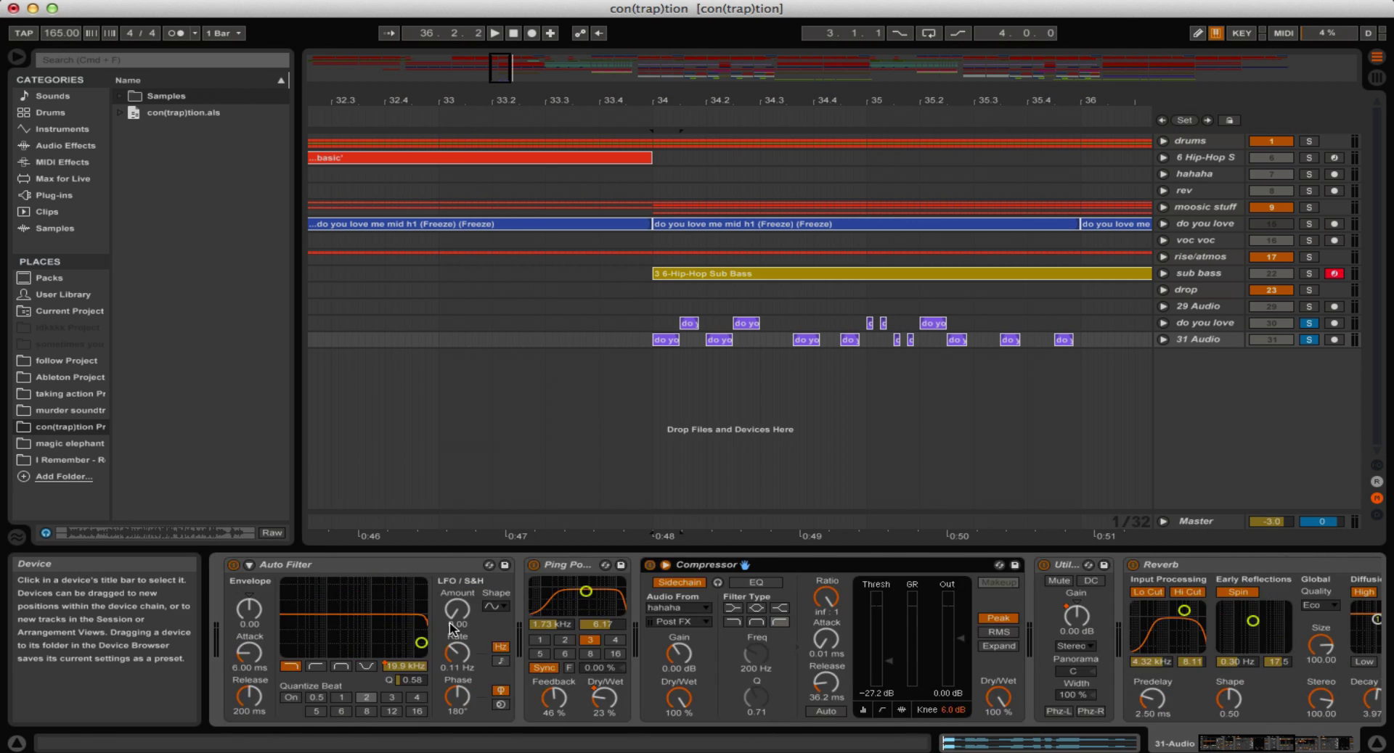
pyautogui.click(367, 566)
pyautogui.hscroll(5, 555, 573)
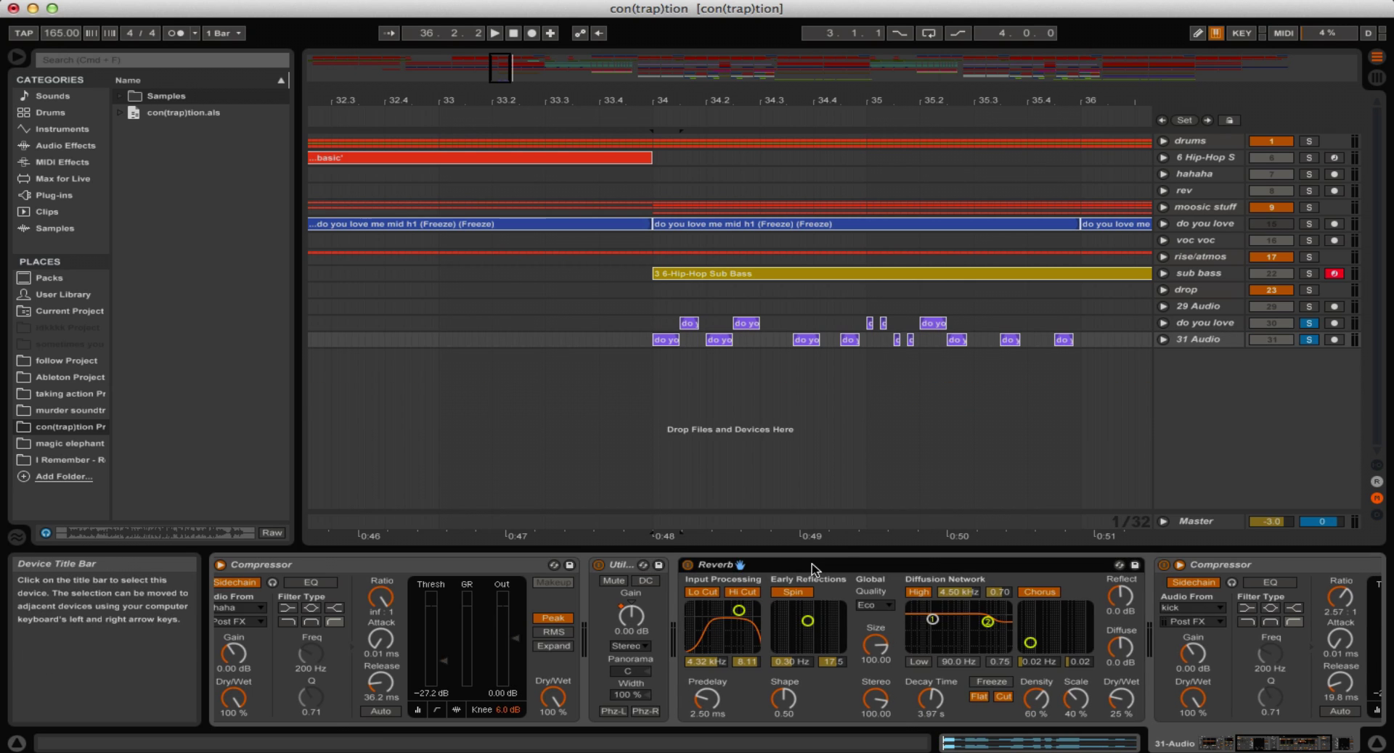
pyautogui.hscroll(3, 818, 568)
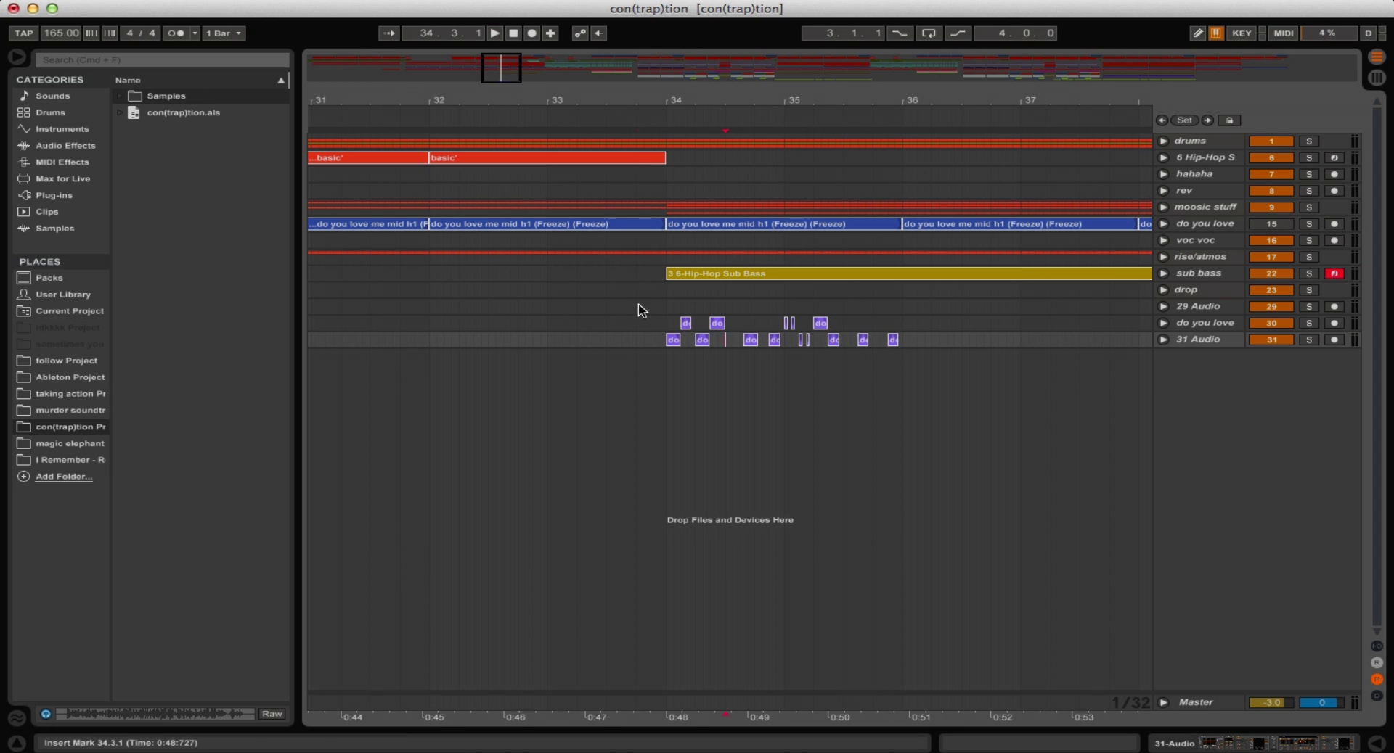
# Step: Select the time range on both vocal tracks that holds all the chopped slices, starting at 34.1.1
pyautogui.moveTo(640, 307)
pyautogui.mouseDown()
pyautogui.moveTo(871, 315)
pyautogui.moveTo(935, 342)
pyautogui.moveTo(725, 341)
pyautogui.moveTo(620, 304)
pyautogui.moveTo(648, 317)
pyautogui.mouseUp()
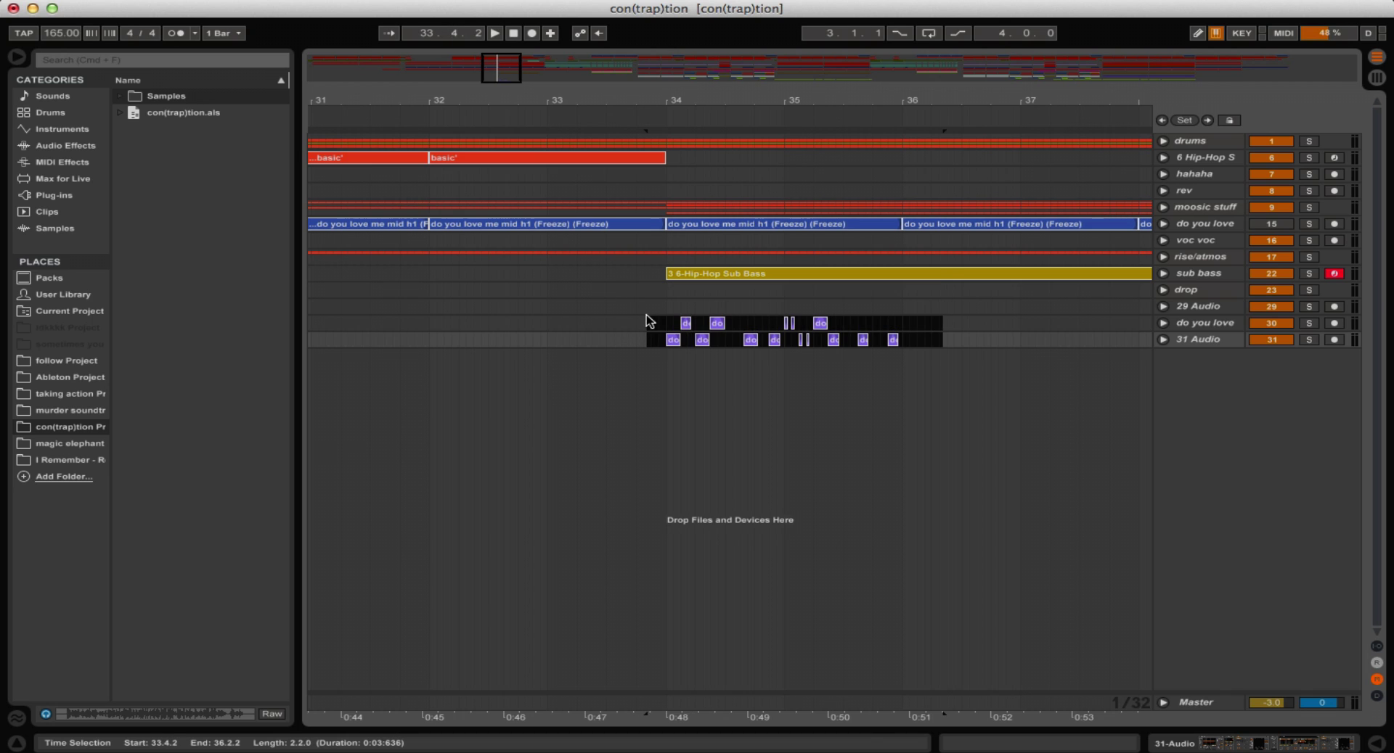
pyautogui.click(580, 325)
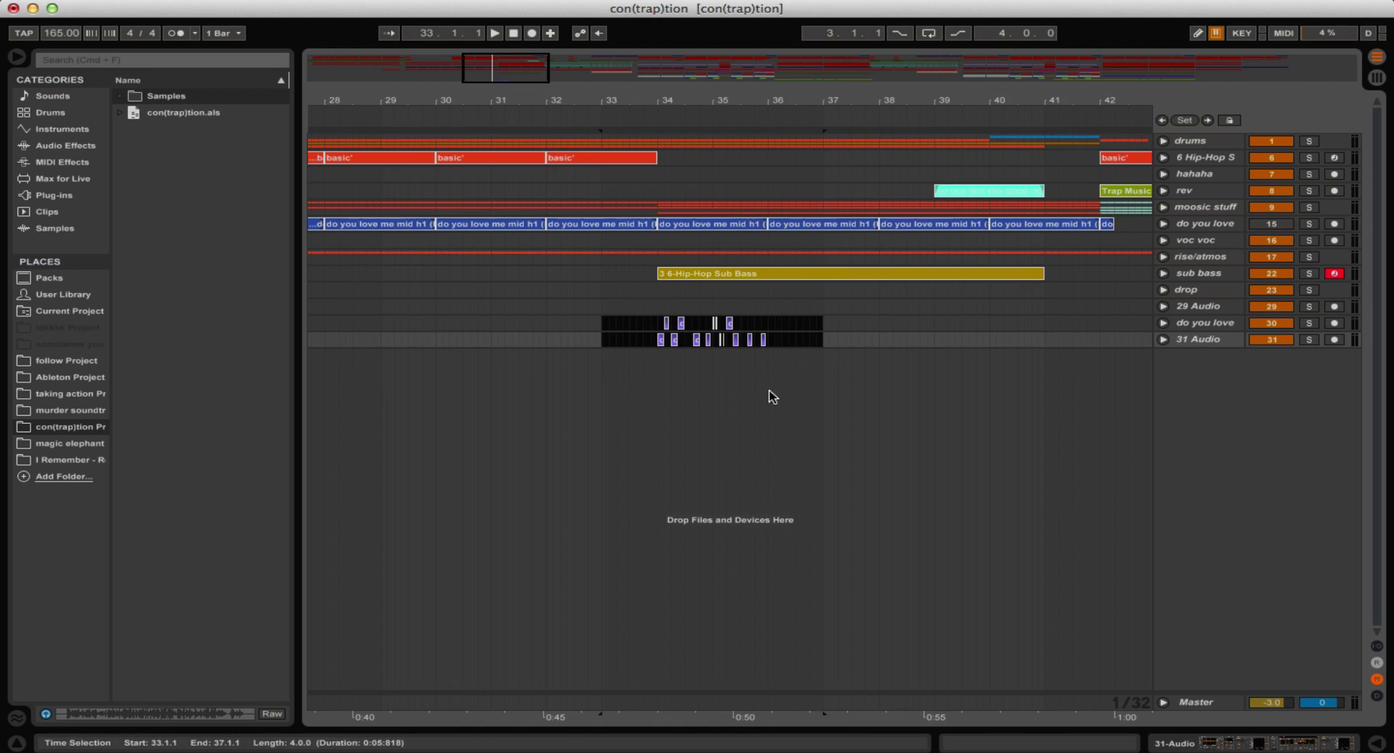
pyautogui.moveTo(523, 61); pyautogui.dragTo(542, 88)
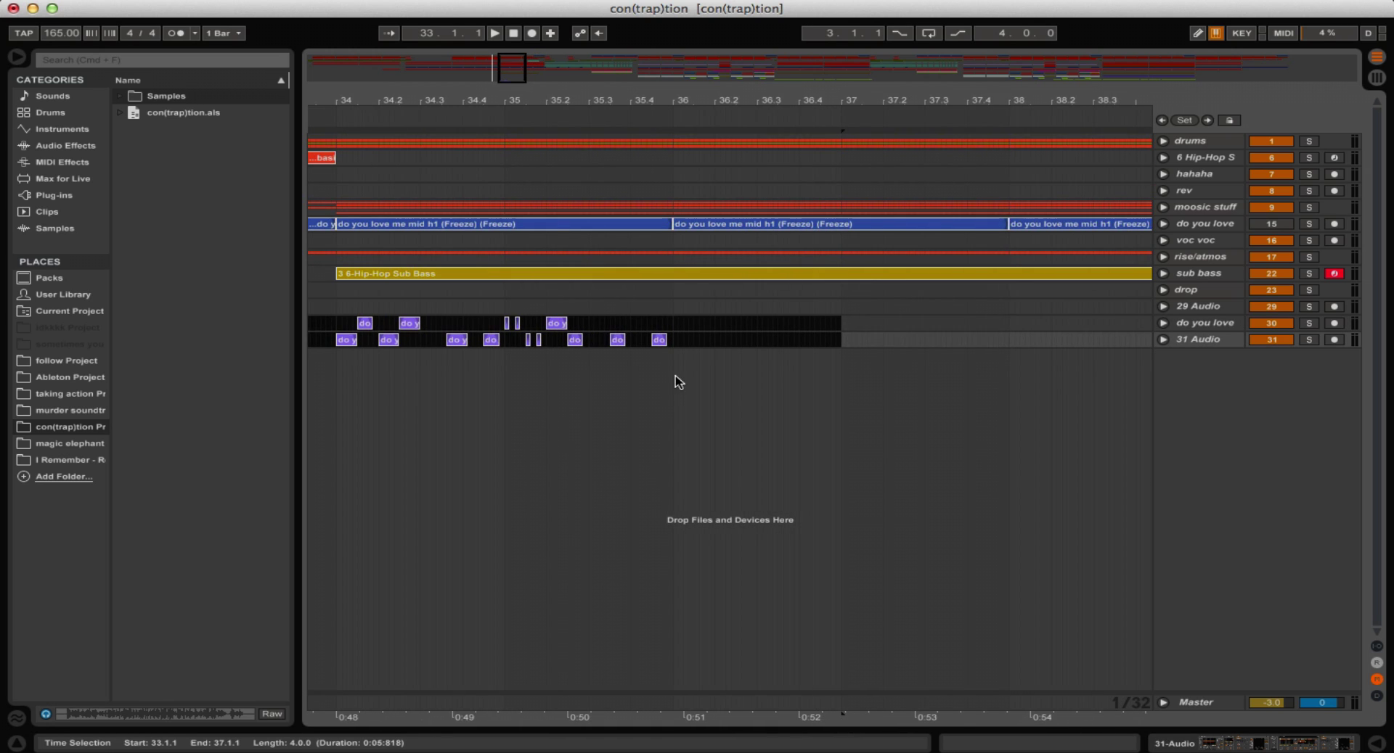
pyautogui.hscroll(-5, 679, 385)
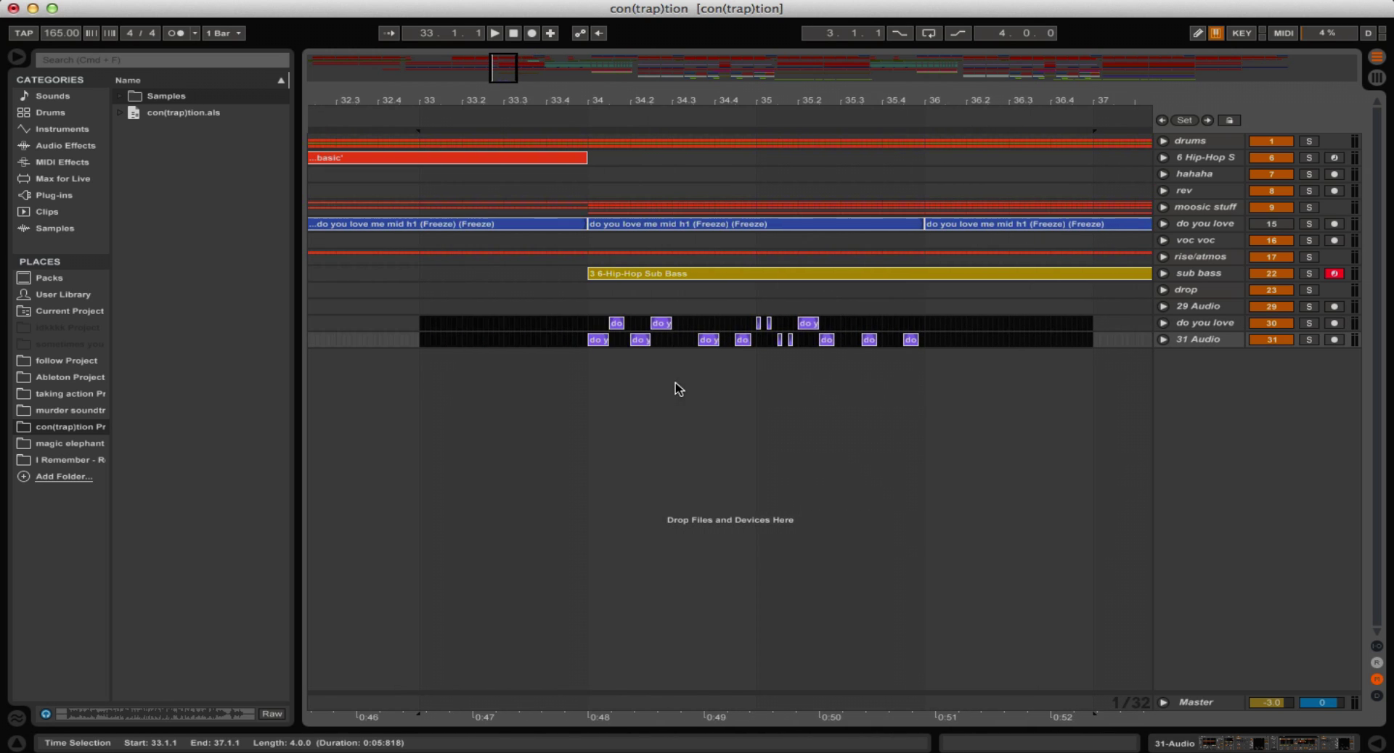
pyautogui.click(588, 326)
pyautogui.moveTo(588, 324); pyautogui.dragTo(916, 354)
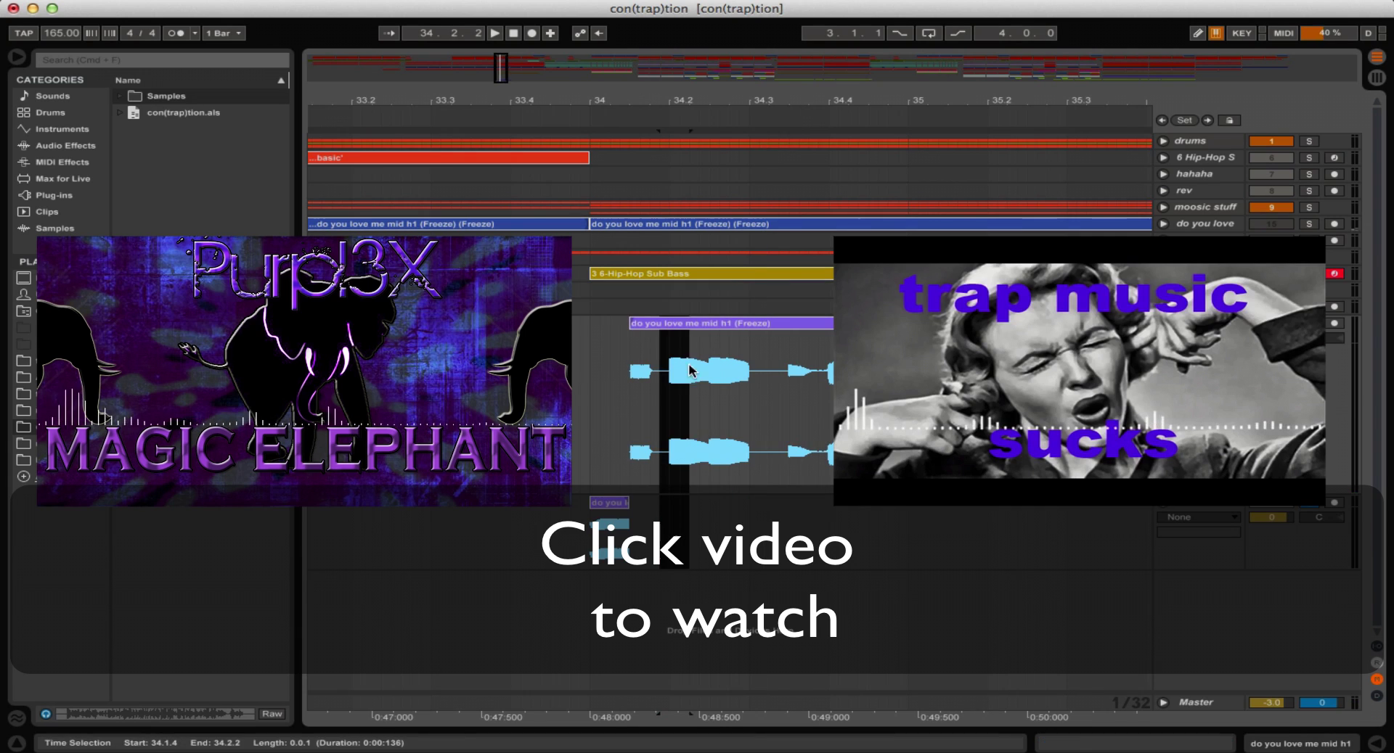
# Step: Split off the vocal section from 34.3.1 to 34.4.1, move it to 31 Audio and trim its start to 34.3.3
pyautogui.moveTo(689, 365); pyautogui.dragTo(828, 377)
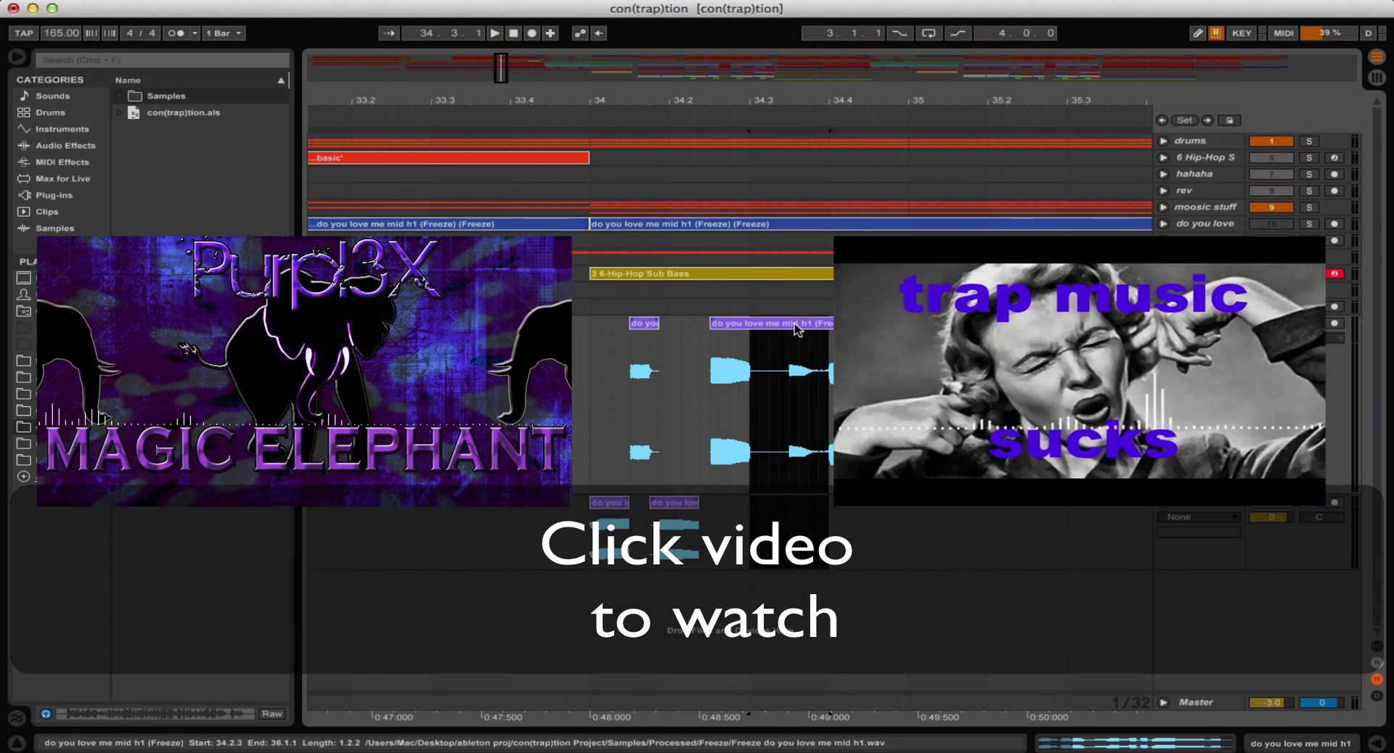
pyautogui.moveTo(797, 328); pyautogui.dragTo(796, 507)
pyautogui.moveTo(595, 100); pyautogui.dragTo(596, 91)
pyautogui.click(757, 537)
pyautogui.moveTo(726, 502); pyautogui.dragTo(757, 502)
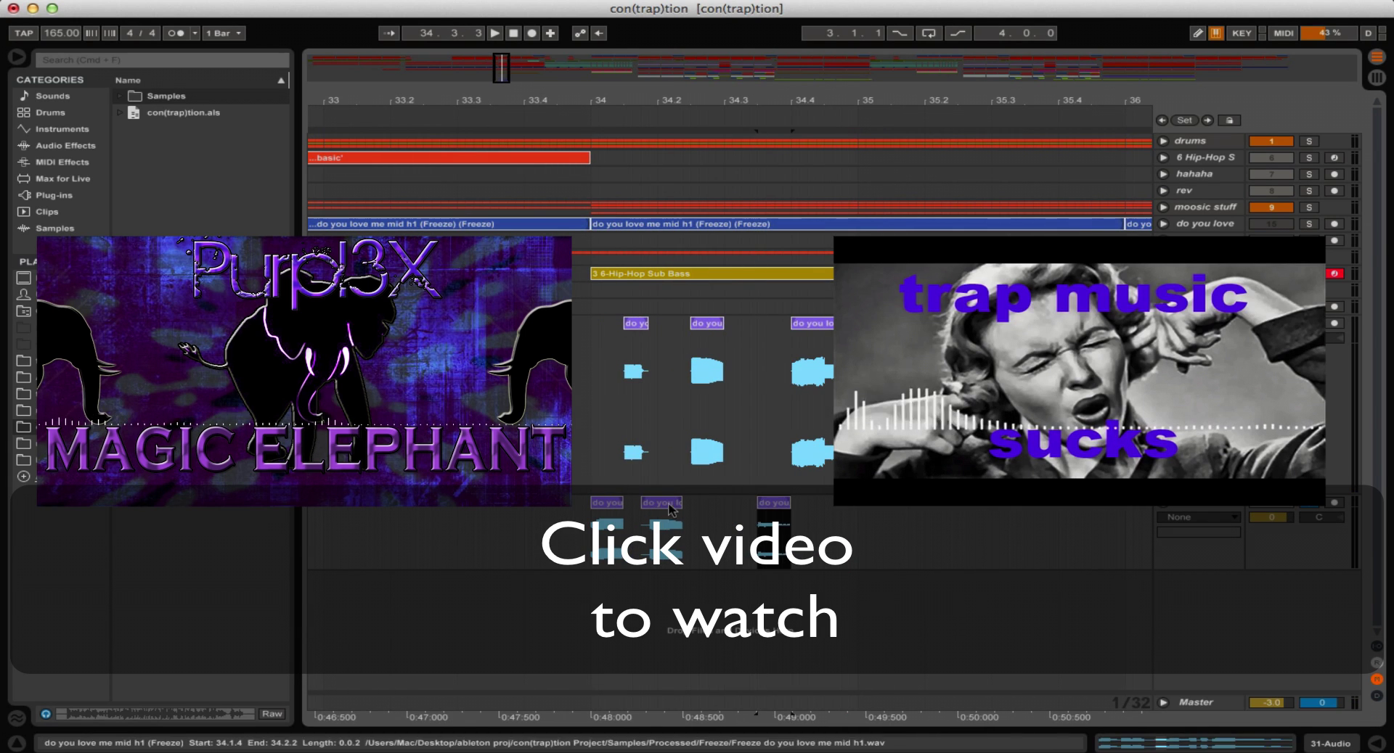
# Step: Isolate the slice from 34.4.1 to 34.4.3 on the do you love track, move the following slice to 31 Audio, and play the result
pyautogui.click(821, 273)
pyautogui.click(807, 325)
pyautogui.moveTo(1125, 323); pyautogui.dragTo(824, 324)
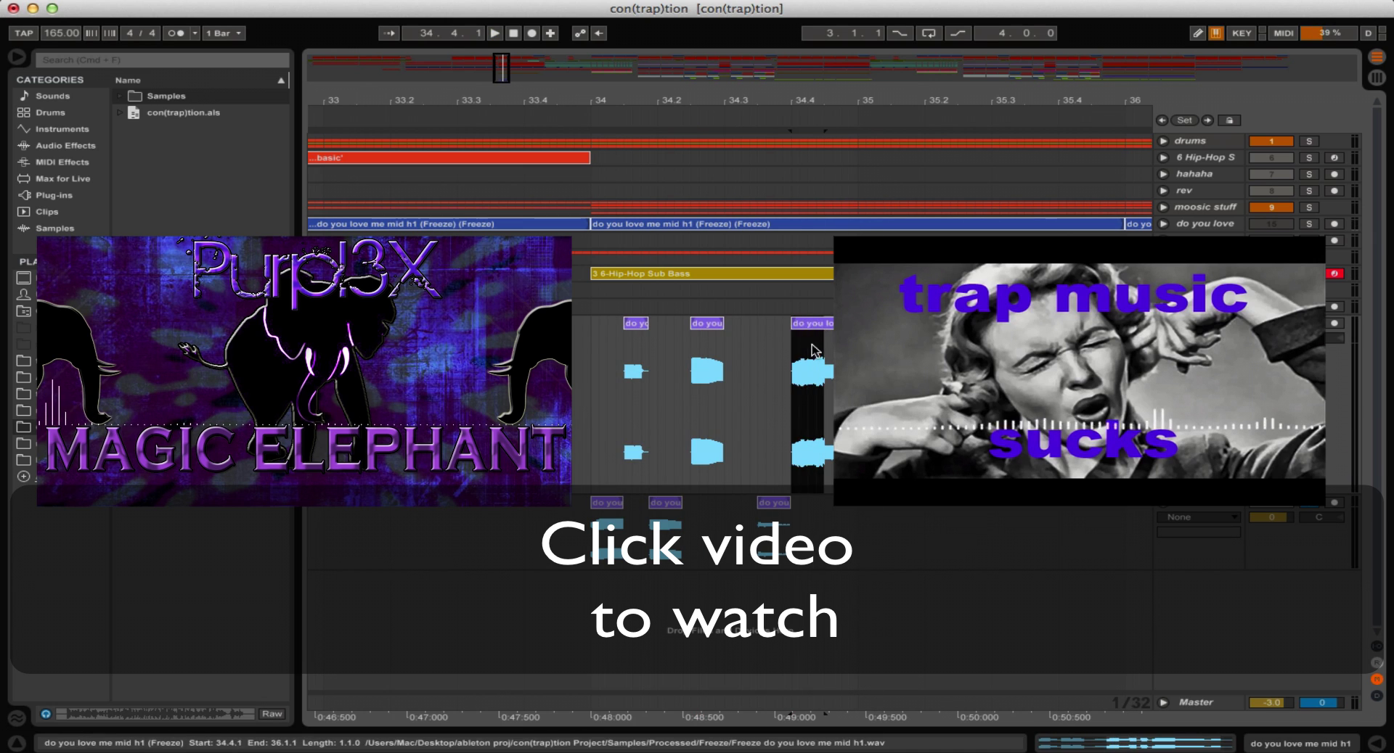
pyautogui.moveTo(792, 537); pyautogui.dragTo(827, 406)
pyautogui.press('super+d')
pyautogui.moveTo(840, 324); pyautogui.dragTo(841, 503)
pyautogui.click(814, 323)
pyautogui.press('space')
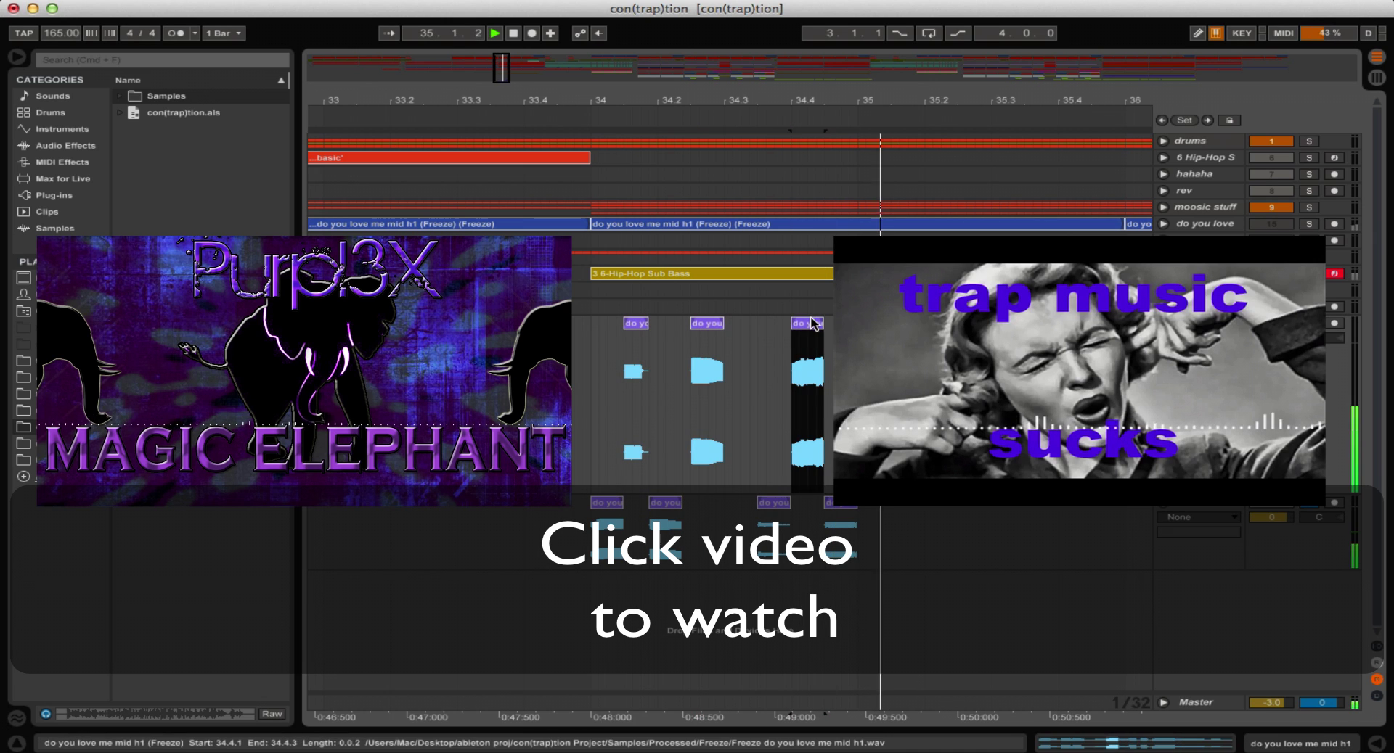
pyautogui.press('space')
# Step: Move the vocal slice at 35.1.3 down to 31 Audio, adjust its end, and place the insert marker at 35.2.3
pyautogui.moveTo(865, 406); pyautogui.dragTo(874, 537)
pyautogui.moveTo(898, 324); pyautogui.dragTo(899, 502)
pyautogui.moveTo(906, 502); pyautogui.dragTo(915, 502)
pyautogui.click(1008, 406)
pyautogui.click(1008, 534)
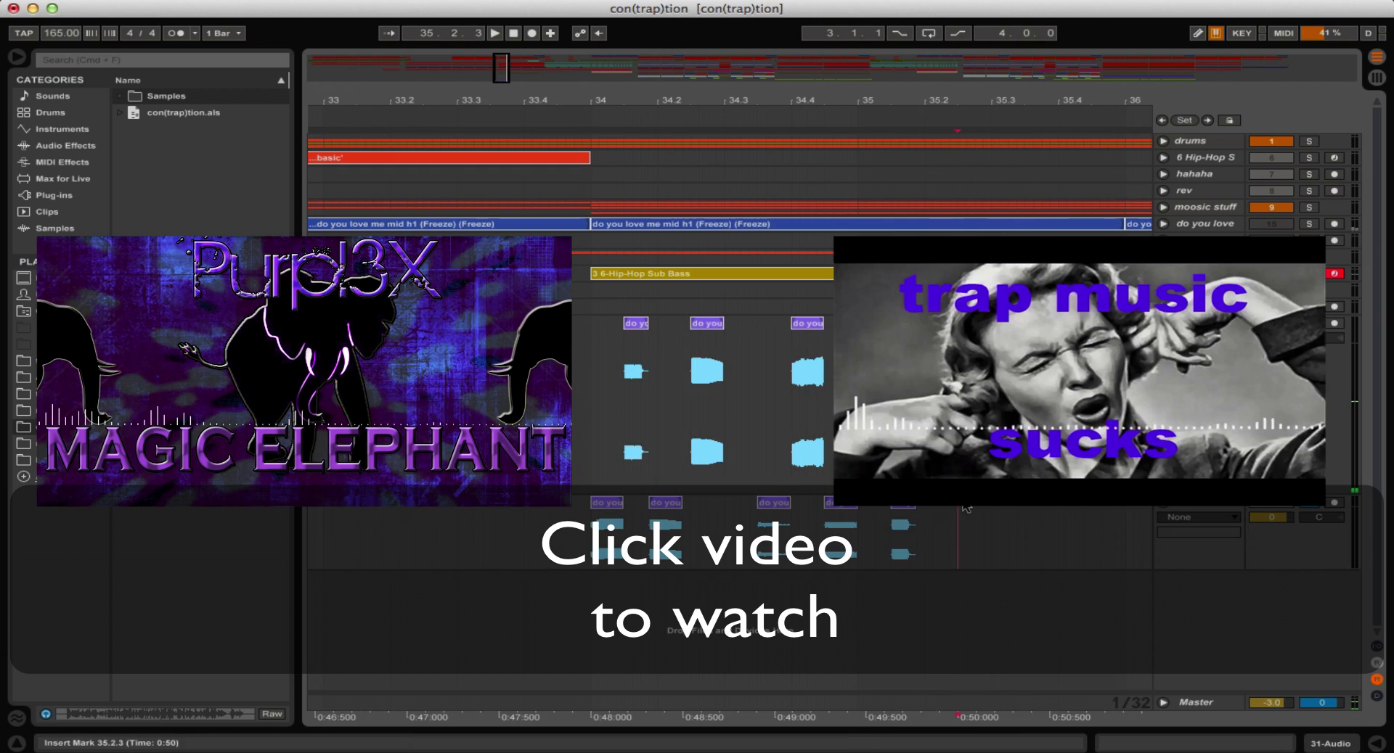